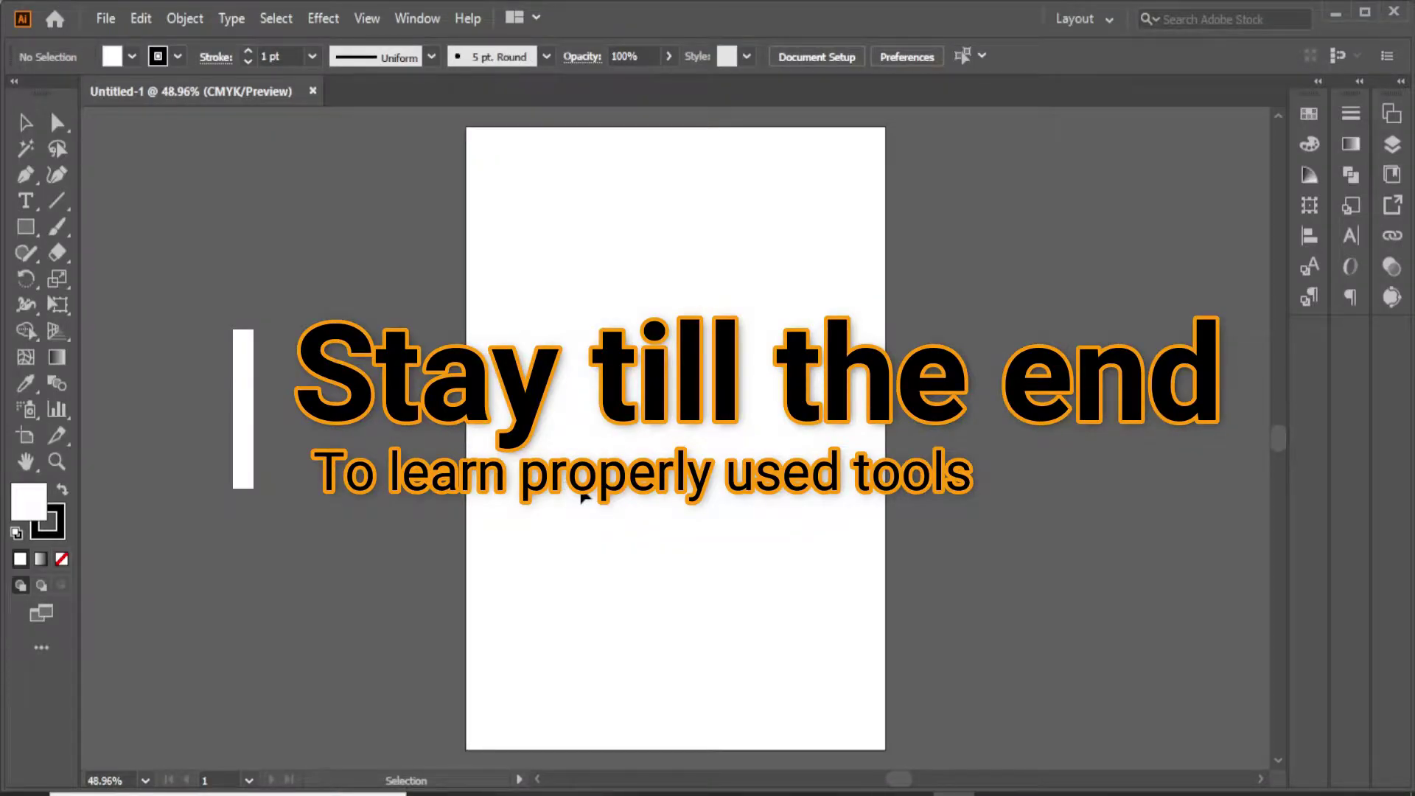
# Draw a horizontal straight line across the upper part of the artboard with the Line Segment tool.
pyautogui.click(58, 122)
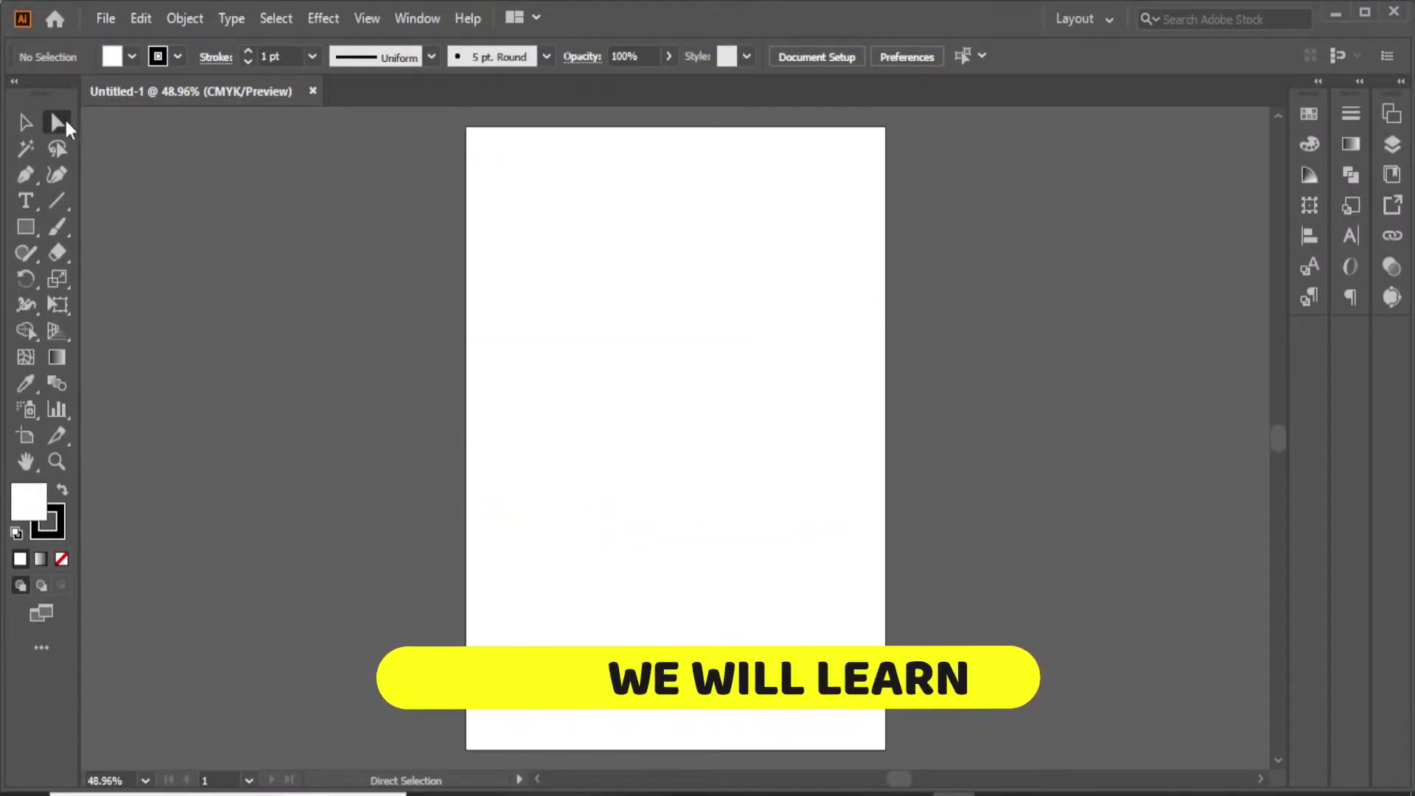
pyautogui.click(56, 200)
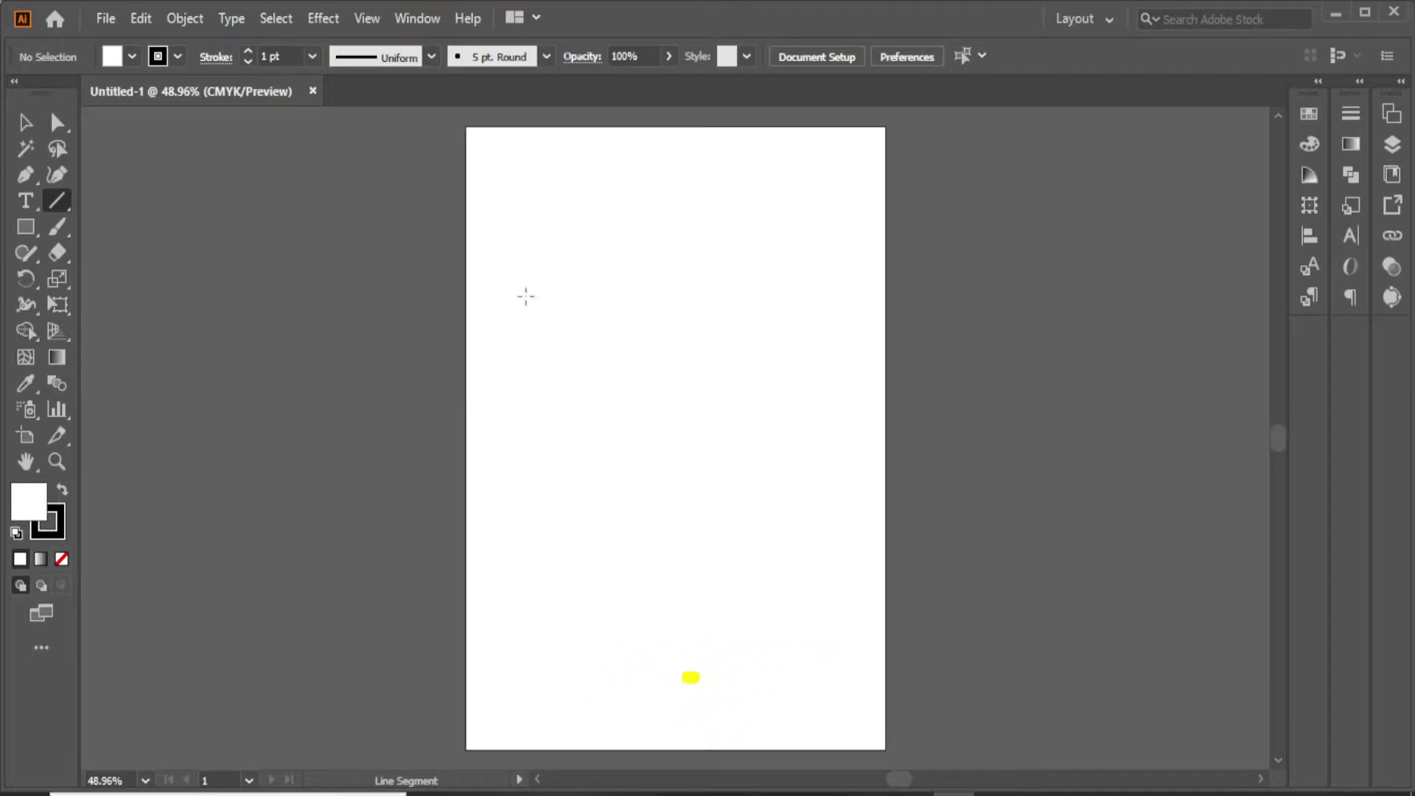
pyautogui.moveTo(650, 295); pyautogui.dragTo(767, 295)
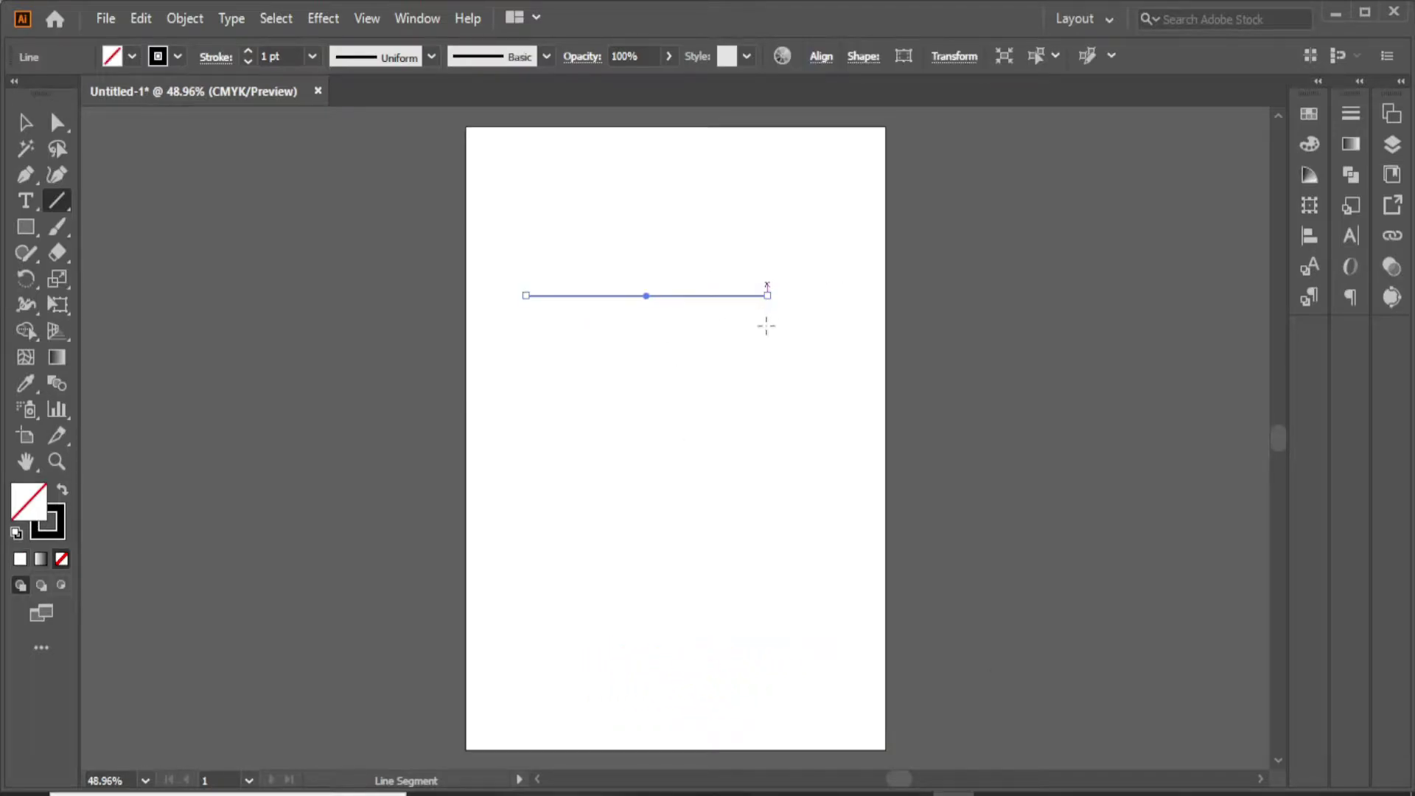
# Reposition the line's end anchors individually with the Direct Selection tool to shorten and tilt the line.
pyautogui.click(56, 461)
pyautogui.click(641, 303)
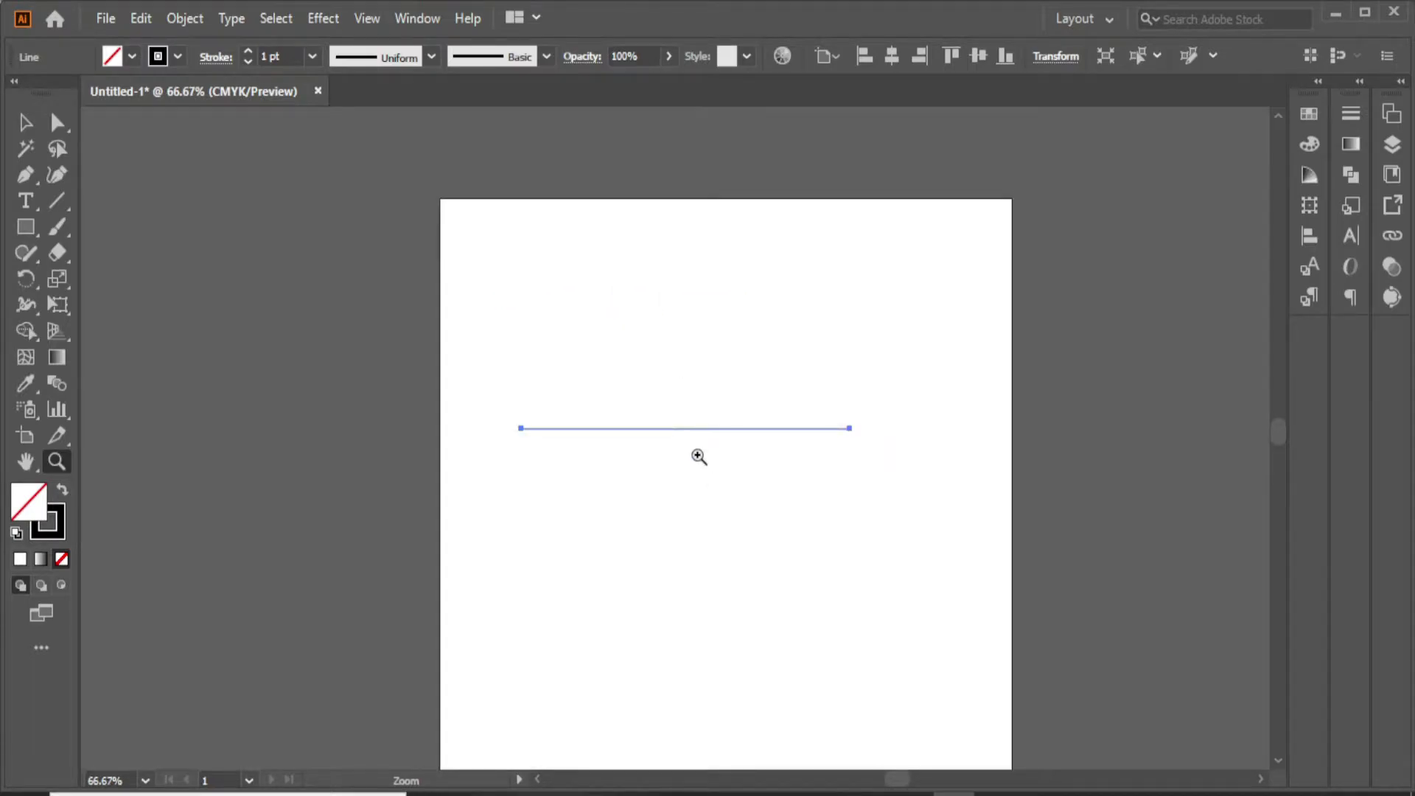
pyautogui.click(693, 453)
pyautogui.click(661, 420)
pyautogui.click(661, 420)
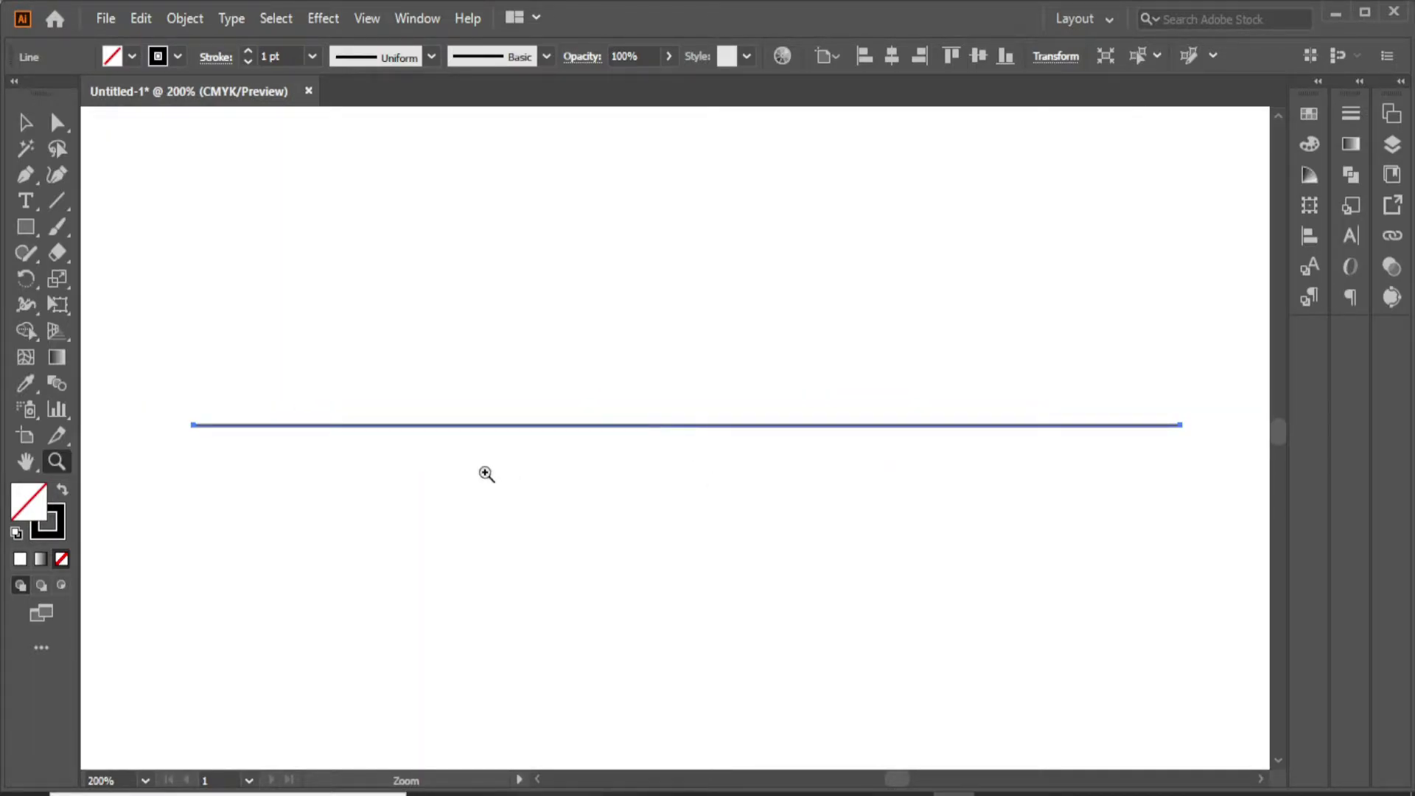
pyautogui.click(49, 127)
pyautogui.click(354, 356)
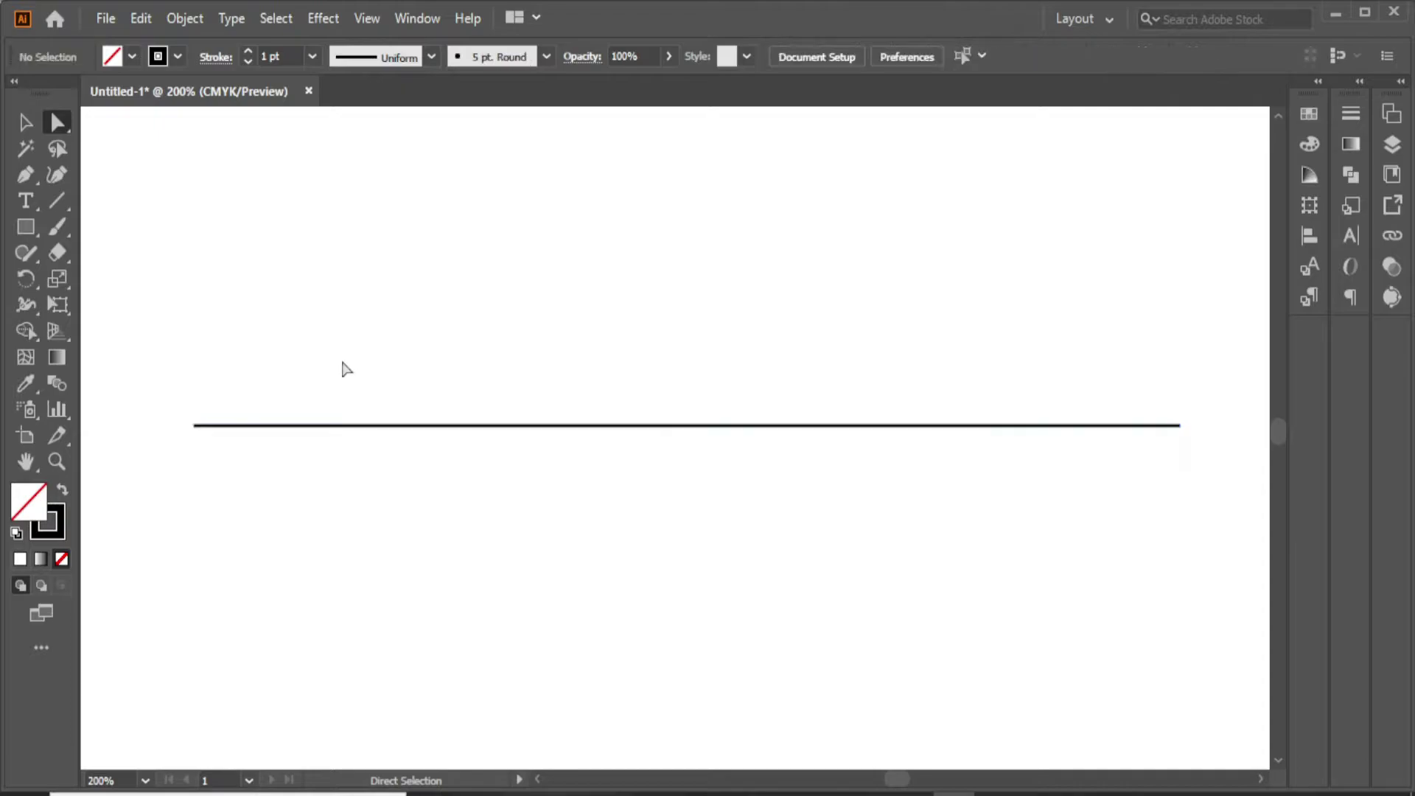
pyautogui.moveTo(194, 426); pyautogui.dragTo(650, 425)
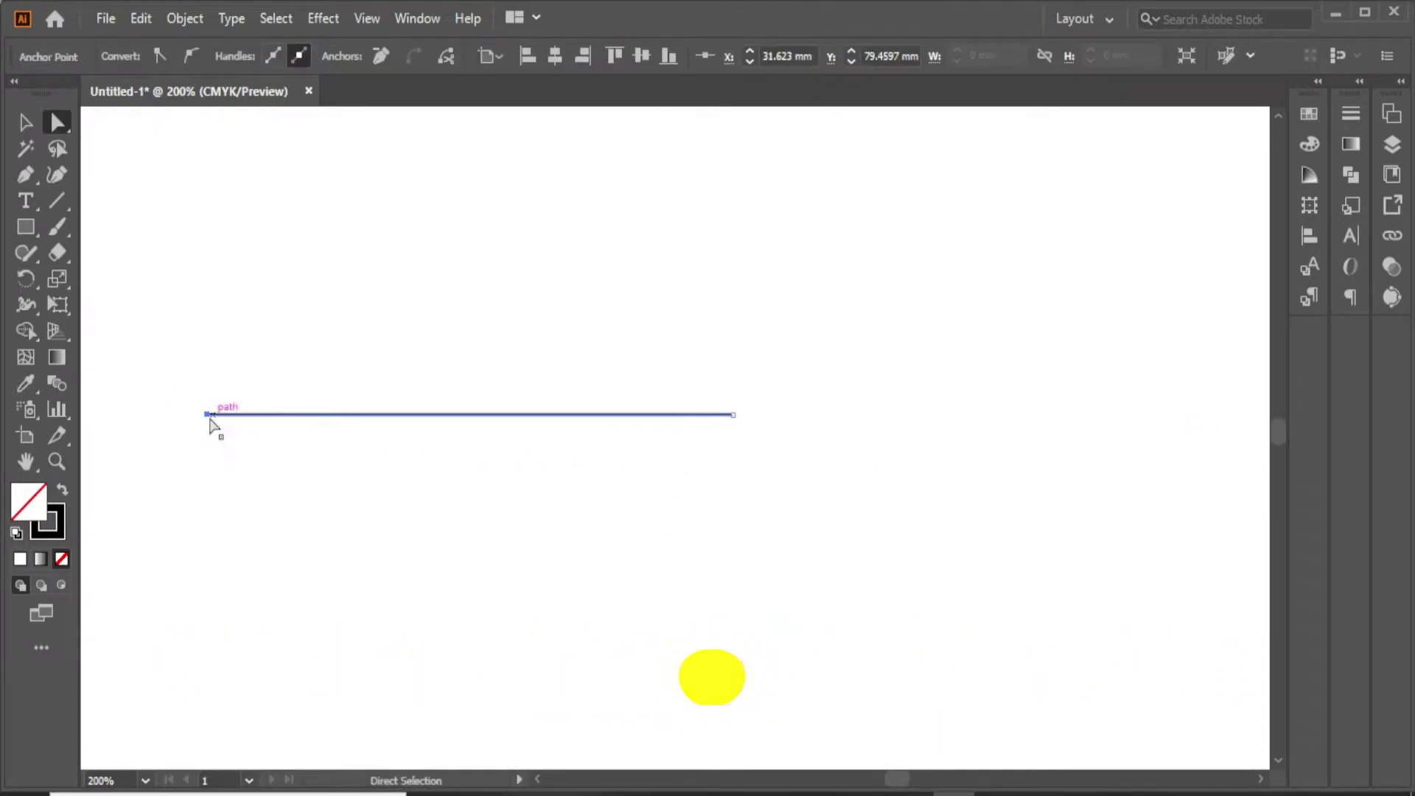
pyautogui.moveTo(210, 419); pyautogui.dragTo(456, 422)
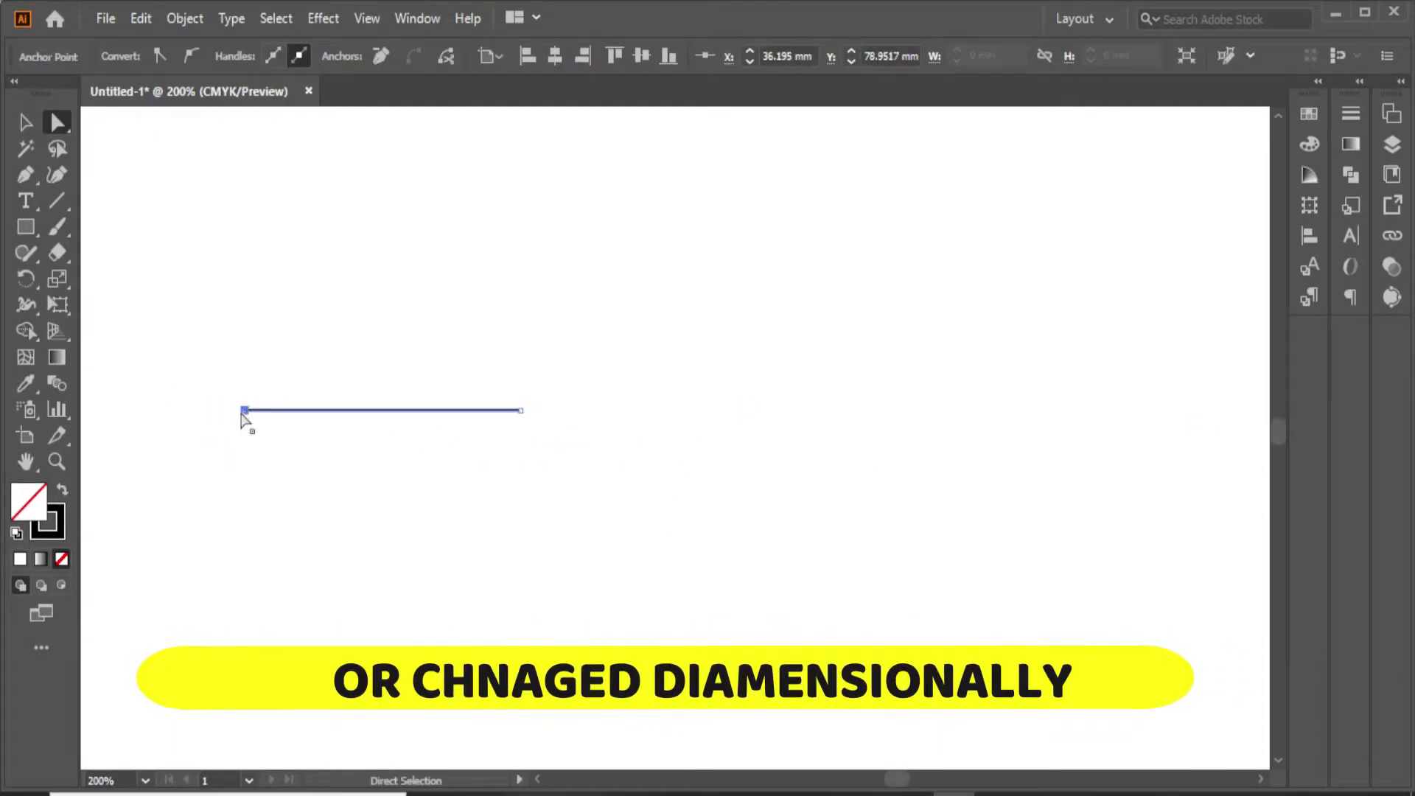
pyautogui.moveTo(243, 415); pyautogui.dragTo(214, 407)
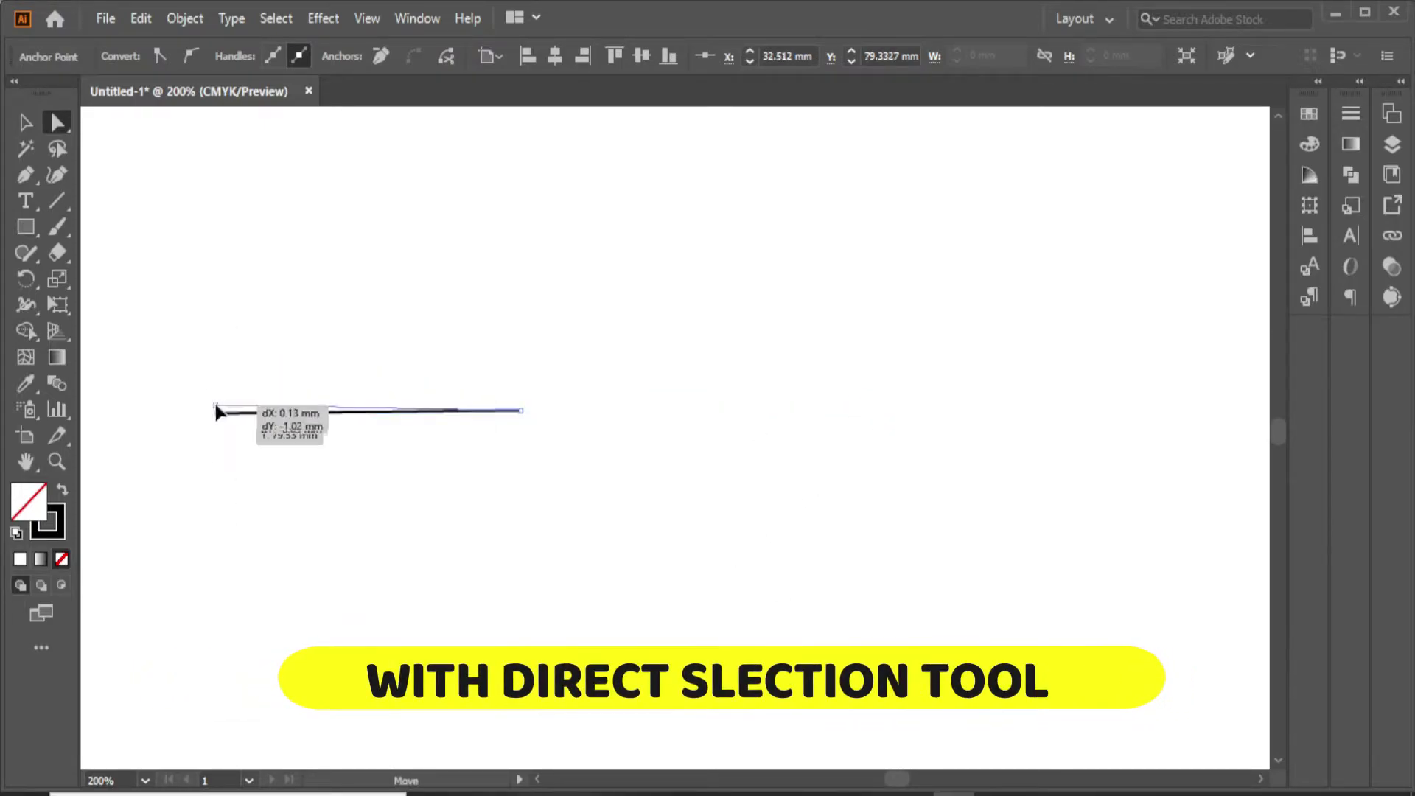
# Remove the line from the artboard, leaving nothing selected.
pyautogui.click(25, 122)
pyautogui.click(388, 415)
pyautogui.hotkey('ctrl', 'z')
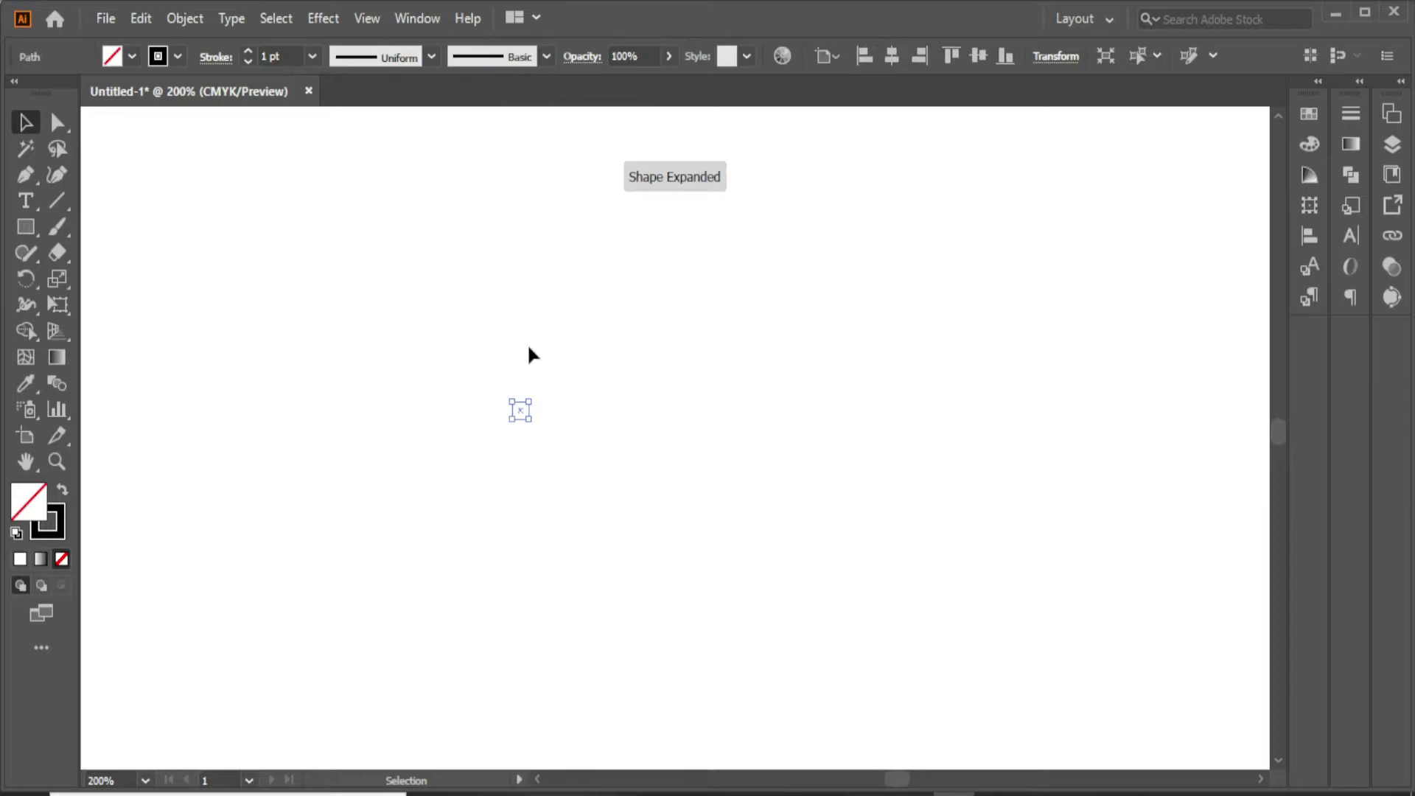
pyautogui.click(516, 354)
# Draw a square about 39 mm wide with the Rectangle tool and deselect it.
pyautogui.moveTo(26, 226); pyautogui.dragTo(110, 227)
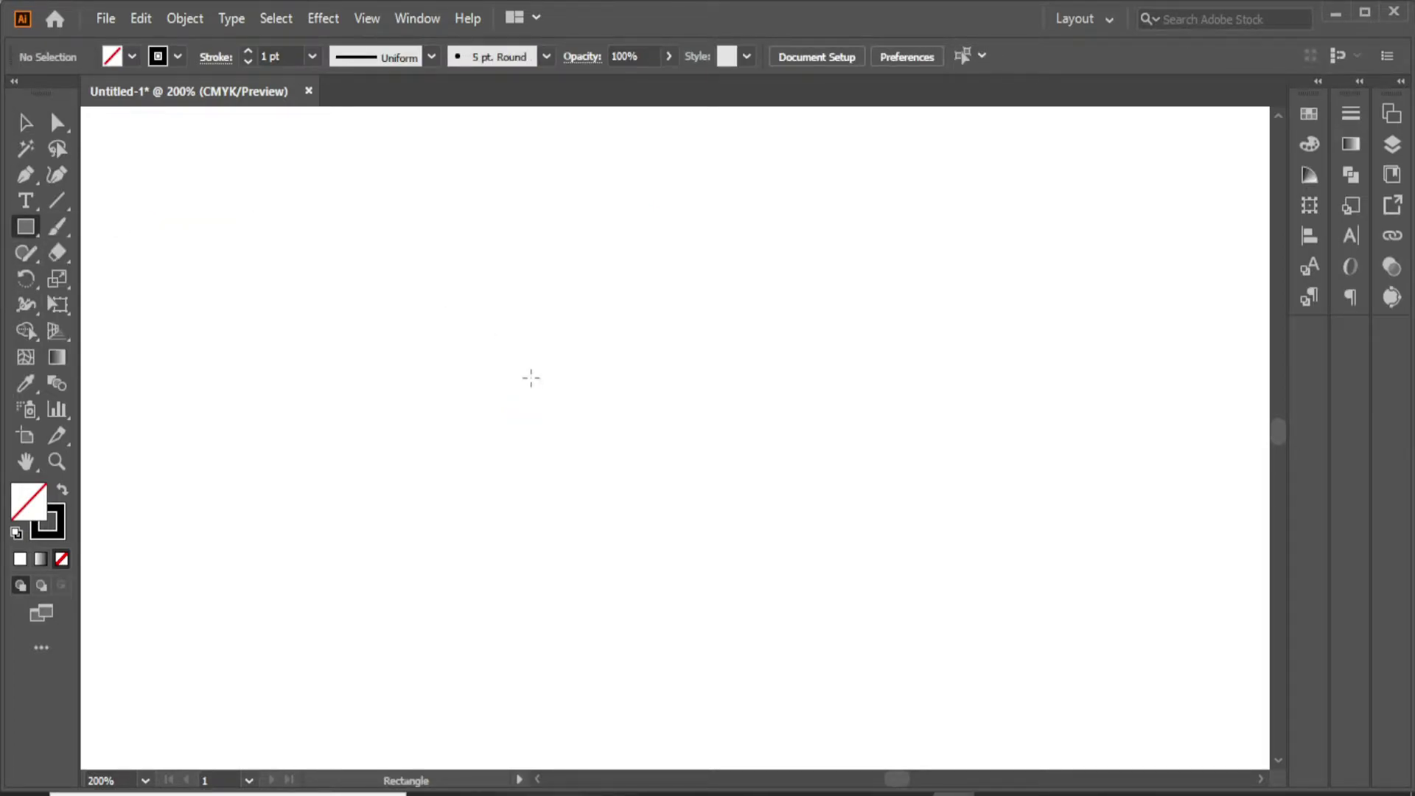
pyautogui.moveTo(525, 371); pyautogui.dragTo(685, 466)
pyautogui.click(22, 125)
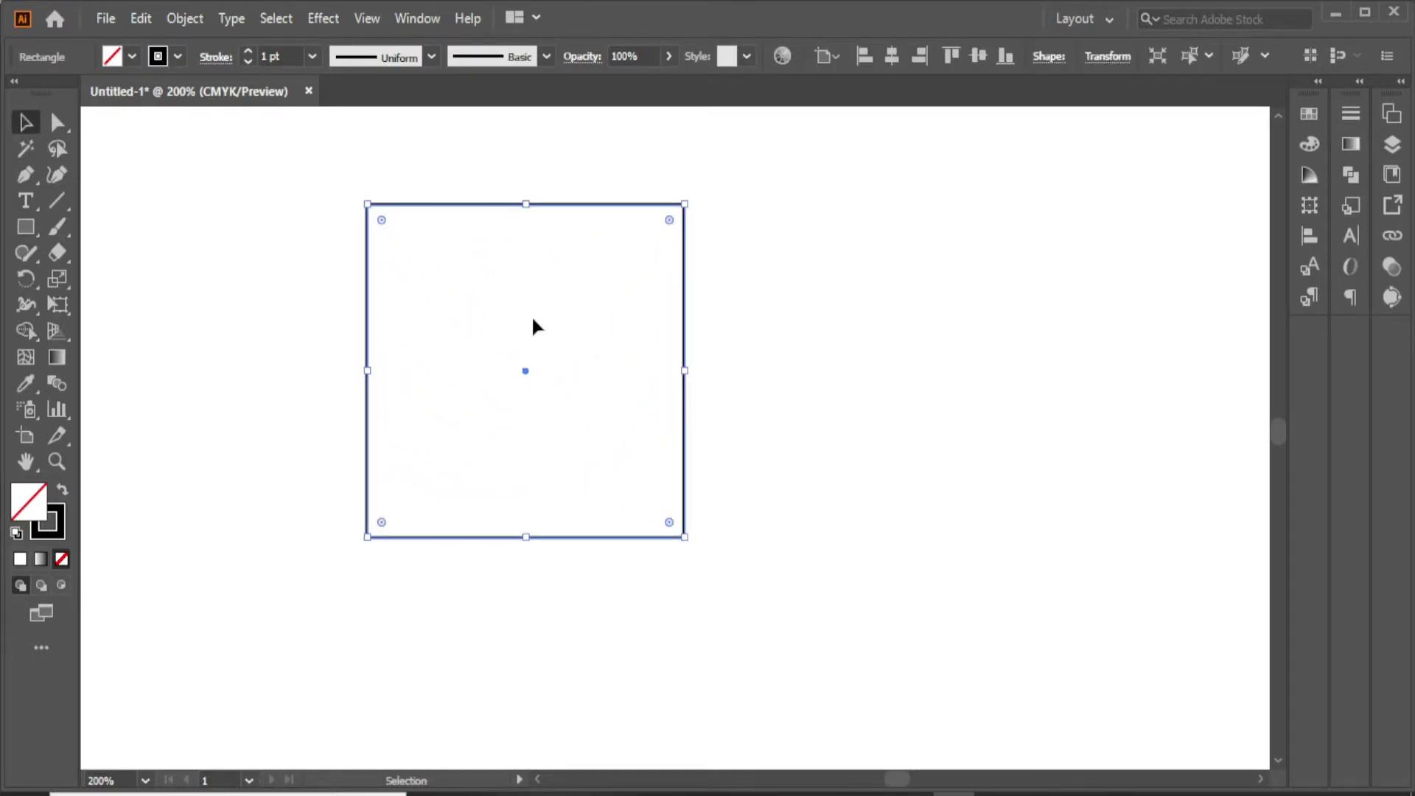
pyautogui.click(578, 344)
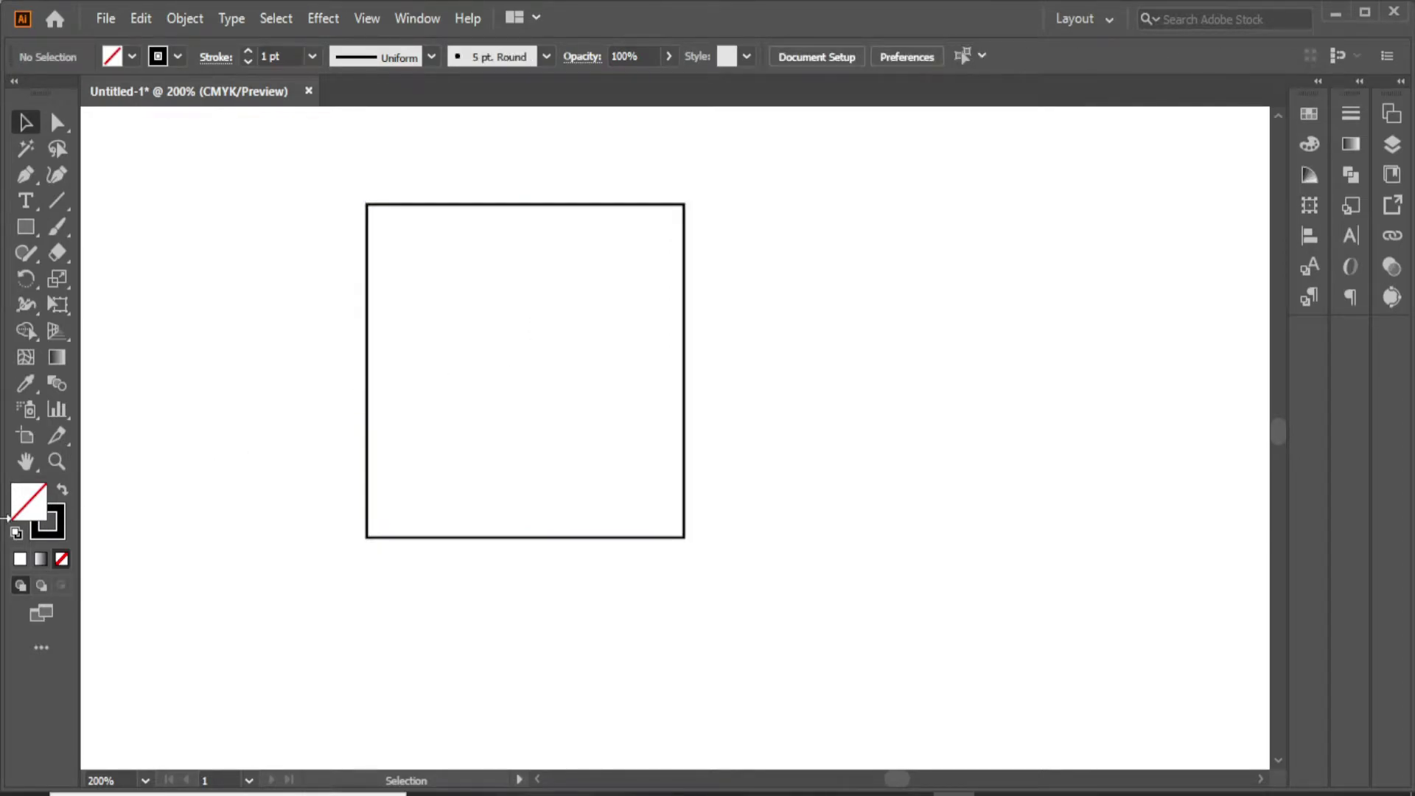
# Apply the default white fill and black stroke to the square, and shift it slightly down and to the right.
pyautogui.click(400, 539)
pyautogui.click(17, 533)
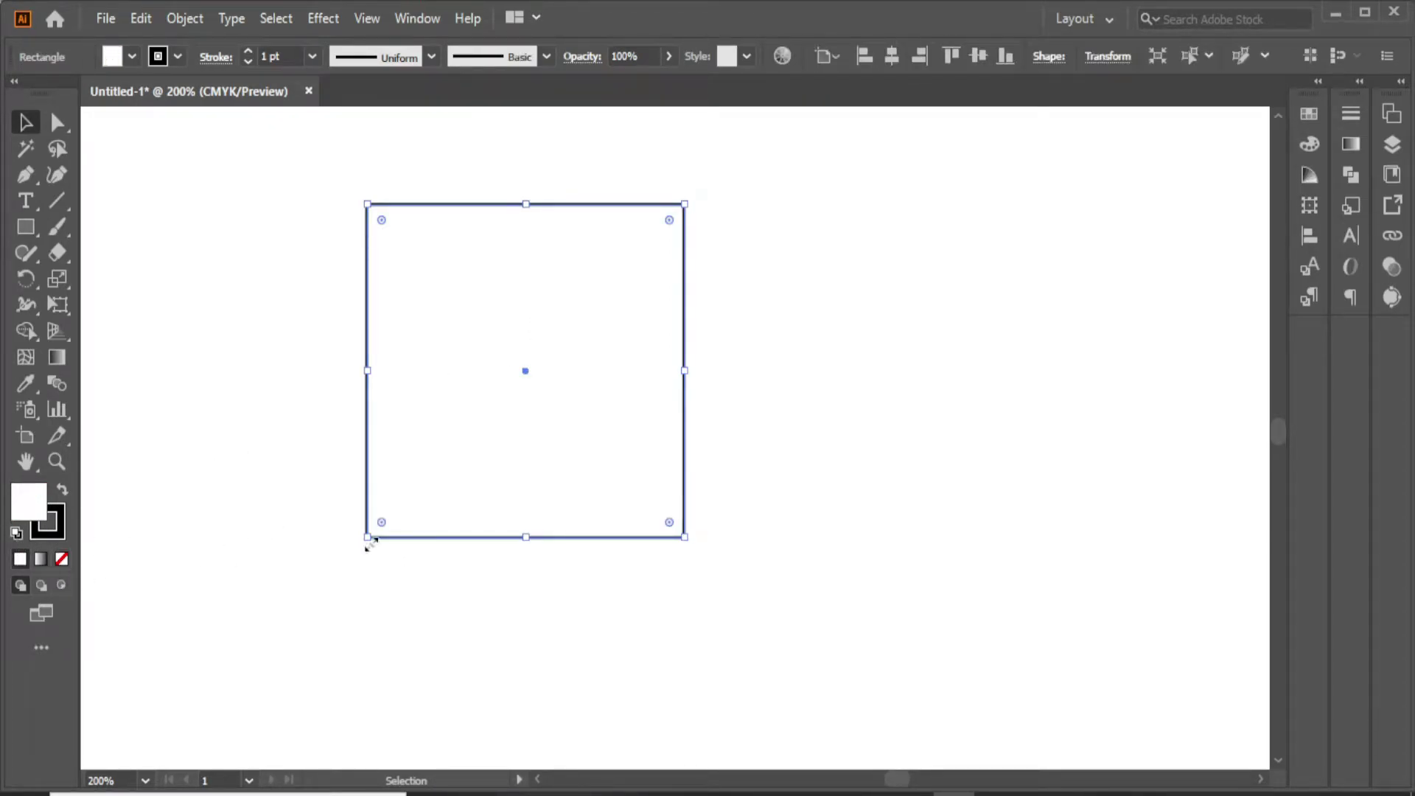
pyautogui.moveTo(452, 483); pyautogui.dragTo(537, 510)
pyautogui.click(376, 420)
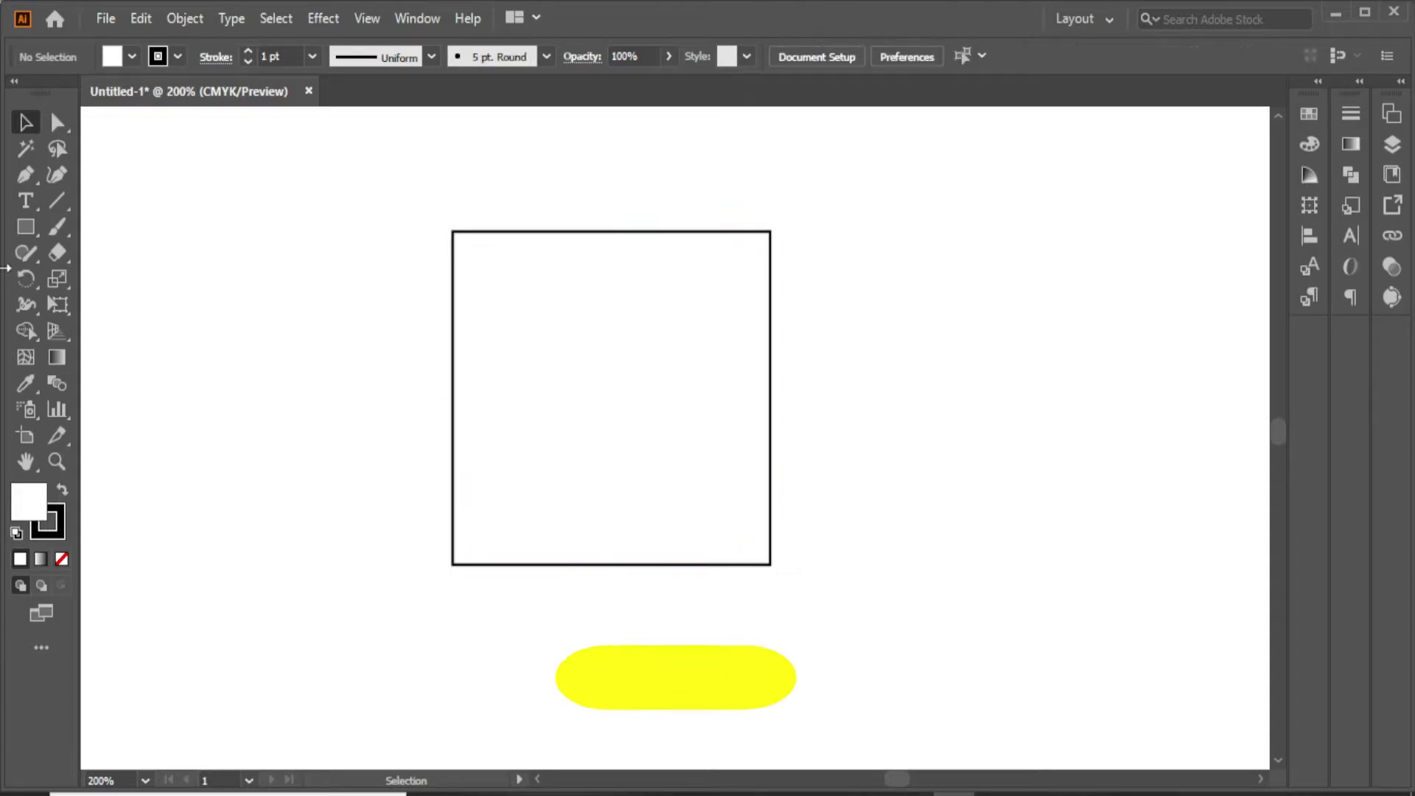
# Try rounding only the square's top-right corner by selecting its single anchor with the Direct Selection tool.
pyautogui.click(58, 121)
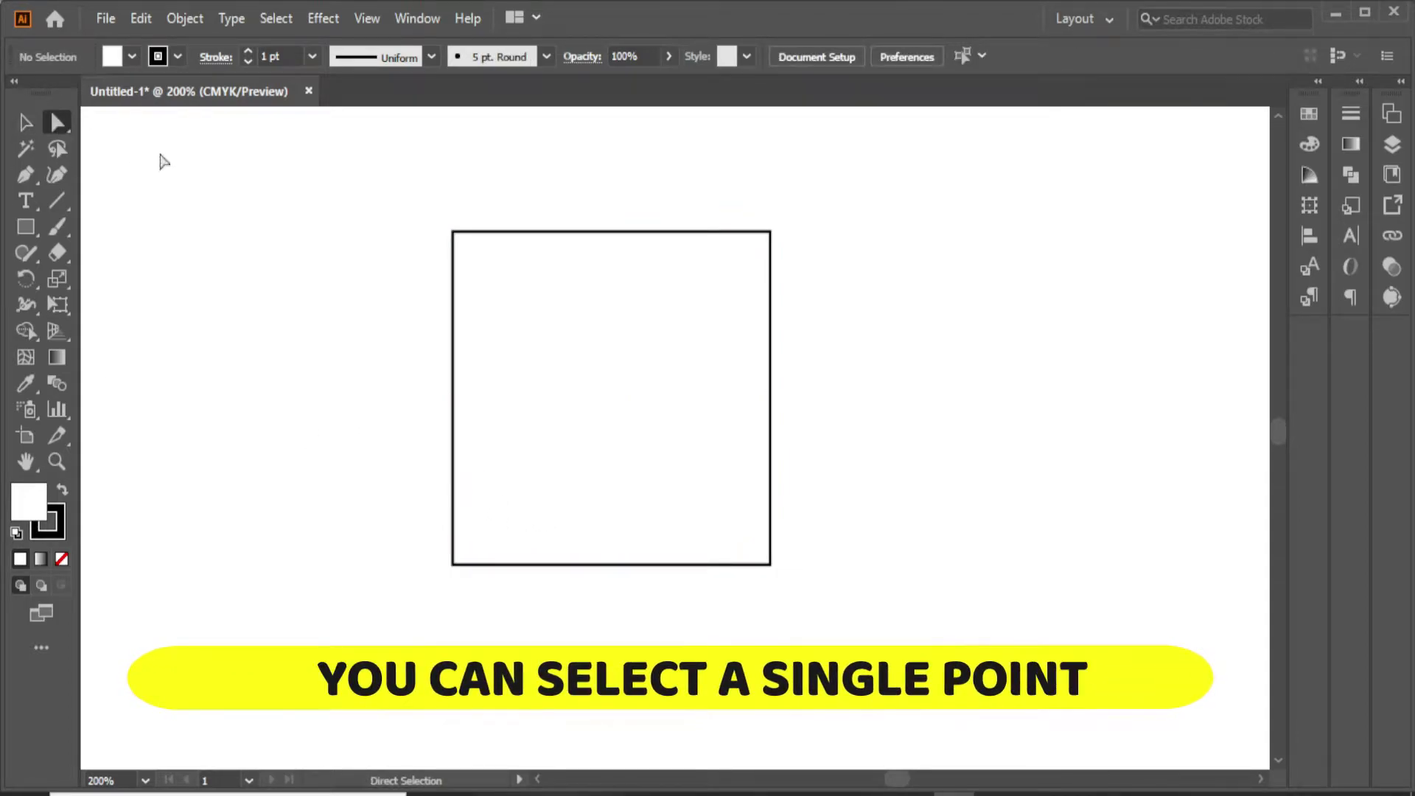
pyautogui.click(770, 232)
pyautogui.click(901, 394)
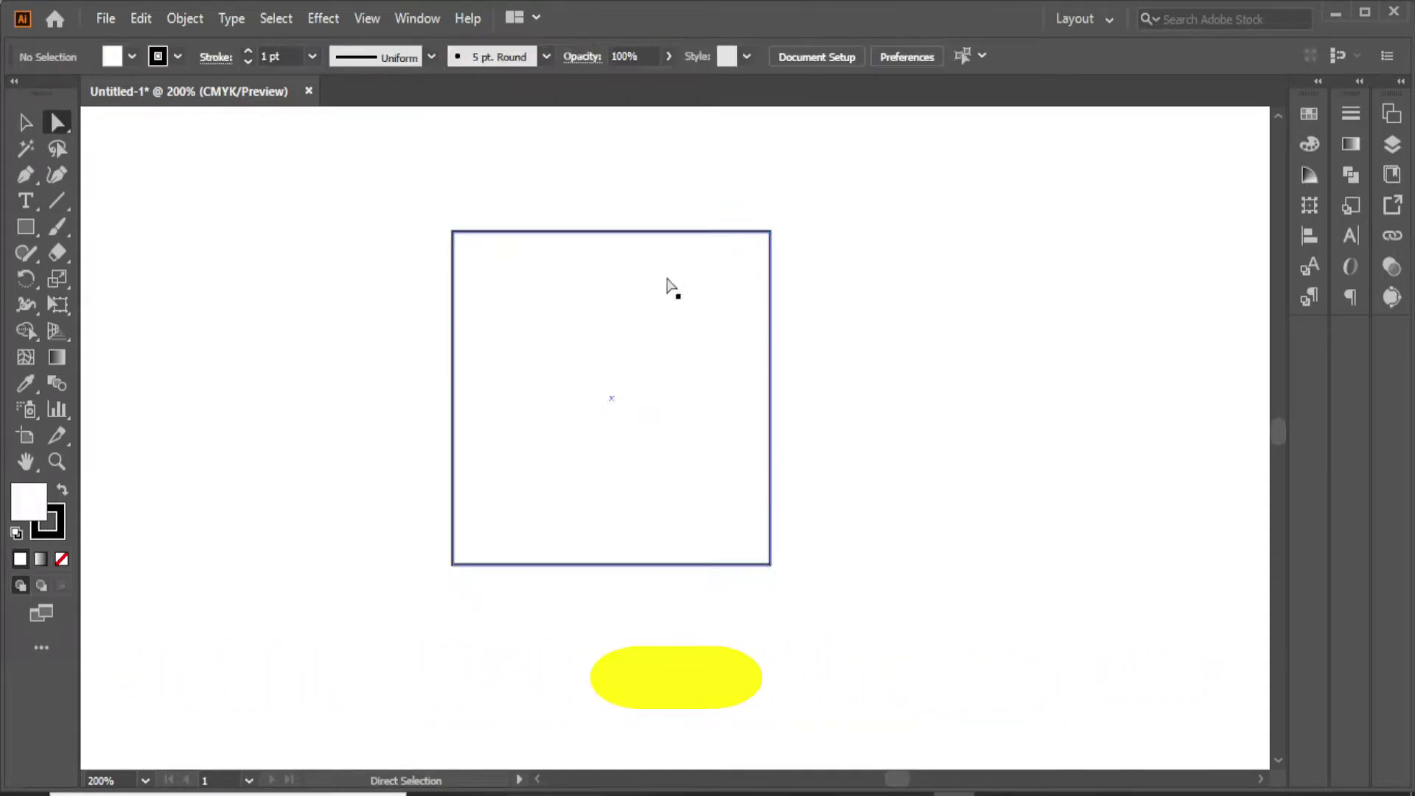
pyautogui.moveTo(712, 228); pyautogui.dragTo(832, 344)
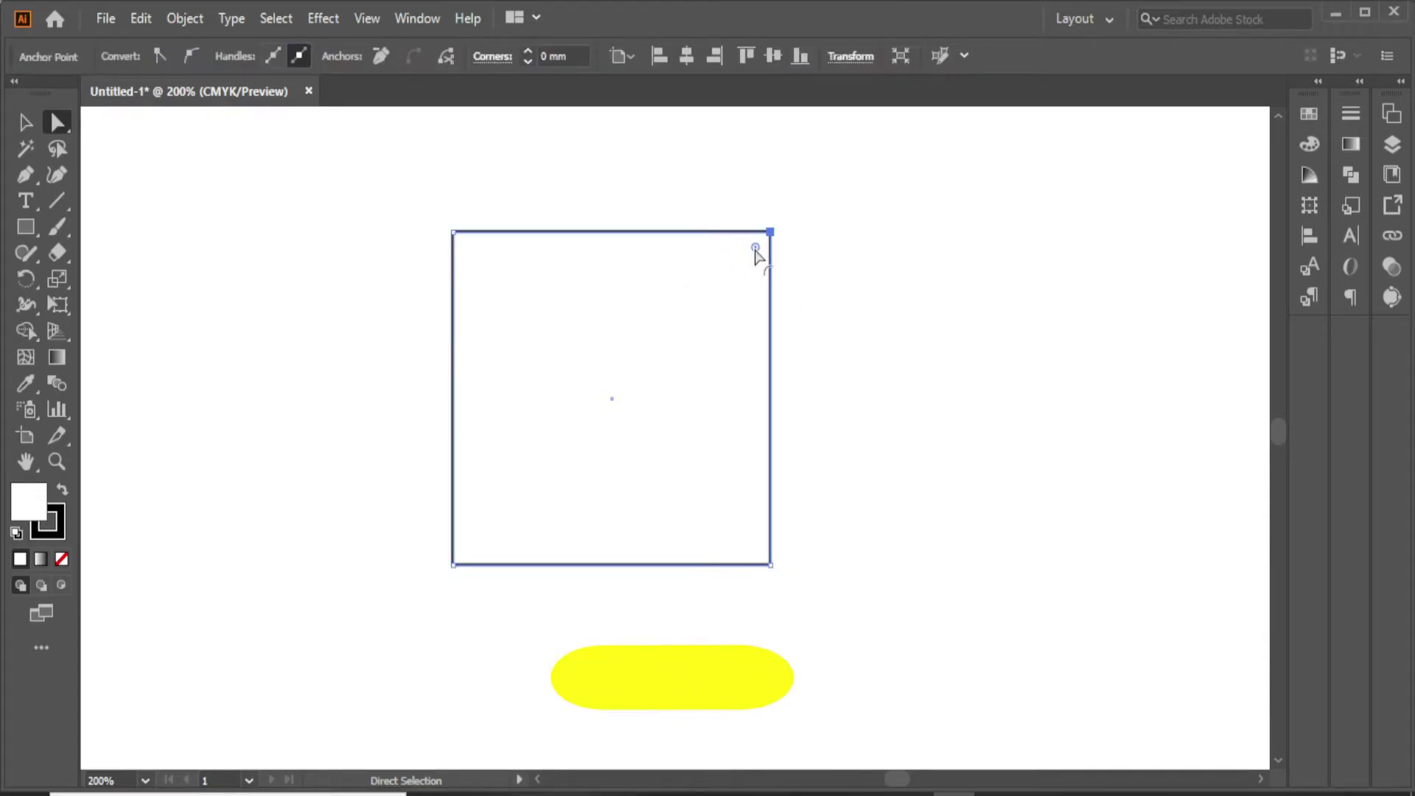
pyautogui.moveTo(752, 249); pyautogui.dragTo(427, 631)
pyautogui.hotkey('ctrl', 'z')
# Try rounding both top corners of the square together, with a radius of about 19.43 mm.
pyautogui.moveTo(426, 206); pyautogui.dragTo(828, 347)
pyautogui.moveTo(755, 256); pyautogui.dragTo(660, 633)
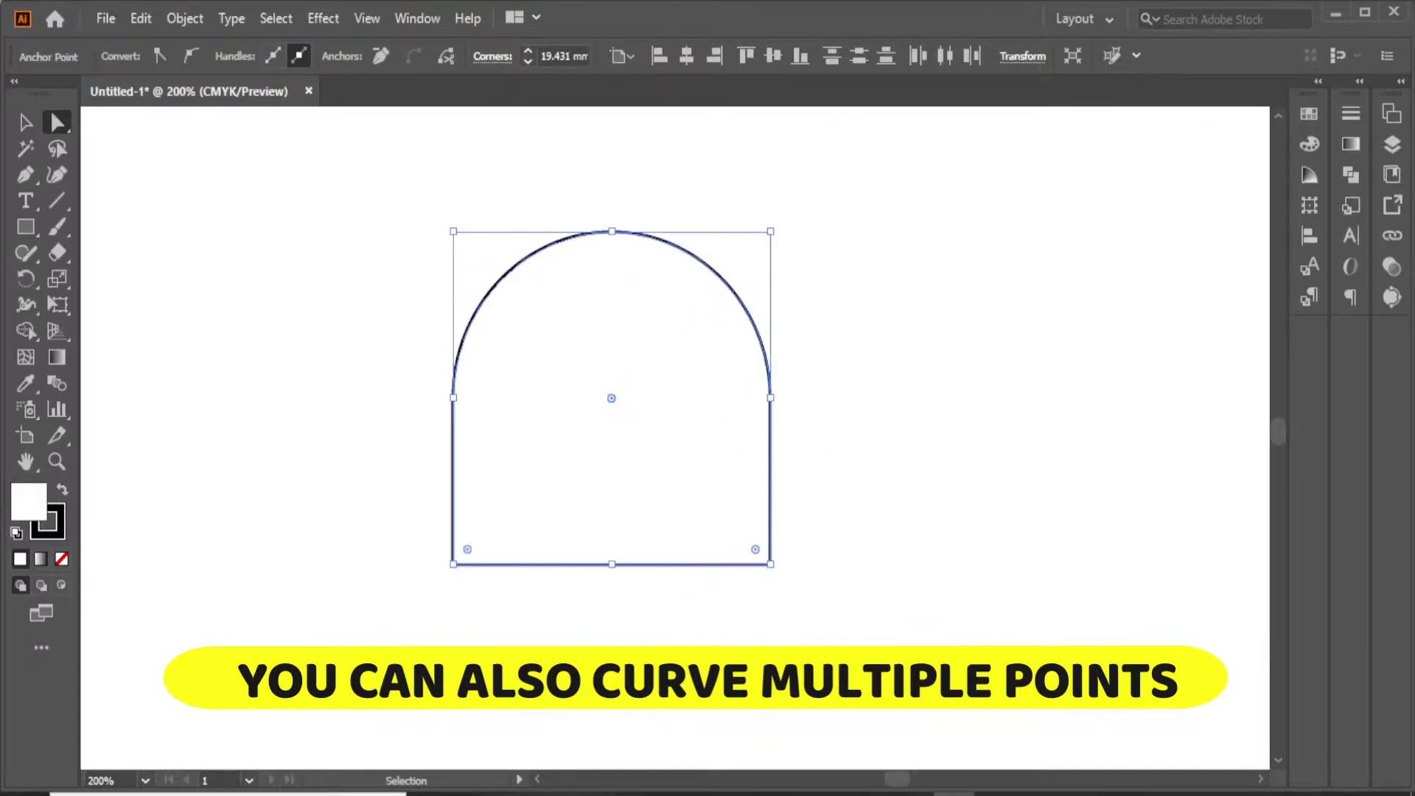
pyautogui.hotkey('ctrl', 'z')
pyautogui.hotkey('ctrl', 'shift', 'a')
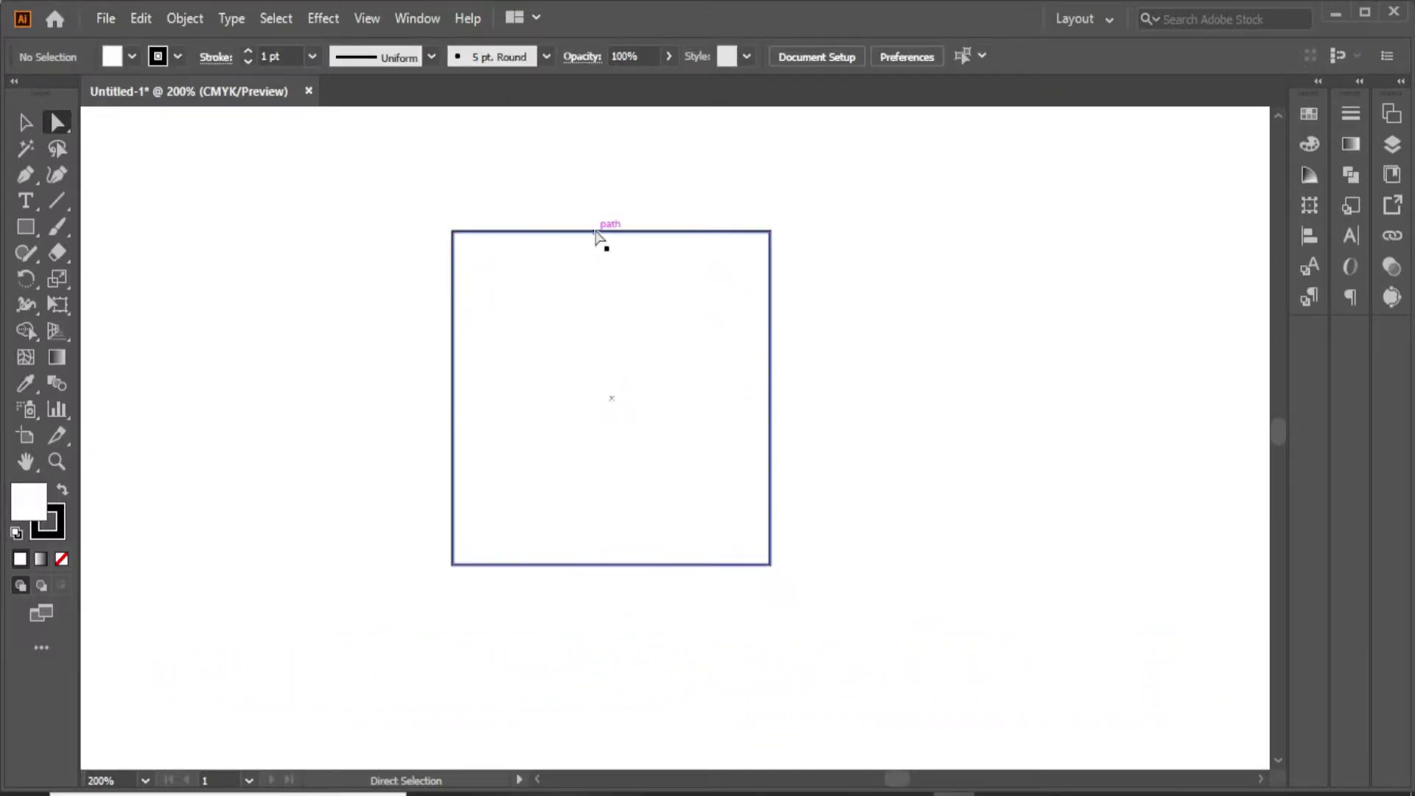
# Try moving the square's edges one at a time to skew the shape, undoing each change.
pyautogui.moveTo(600, 235); pyautogui.dragTo(864, 197)
pyautogui.hotkey('ctrl', 'z')
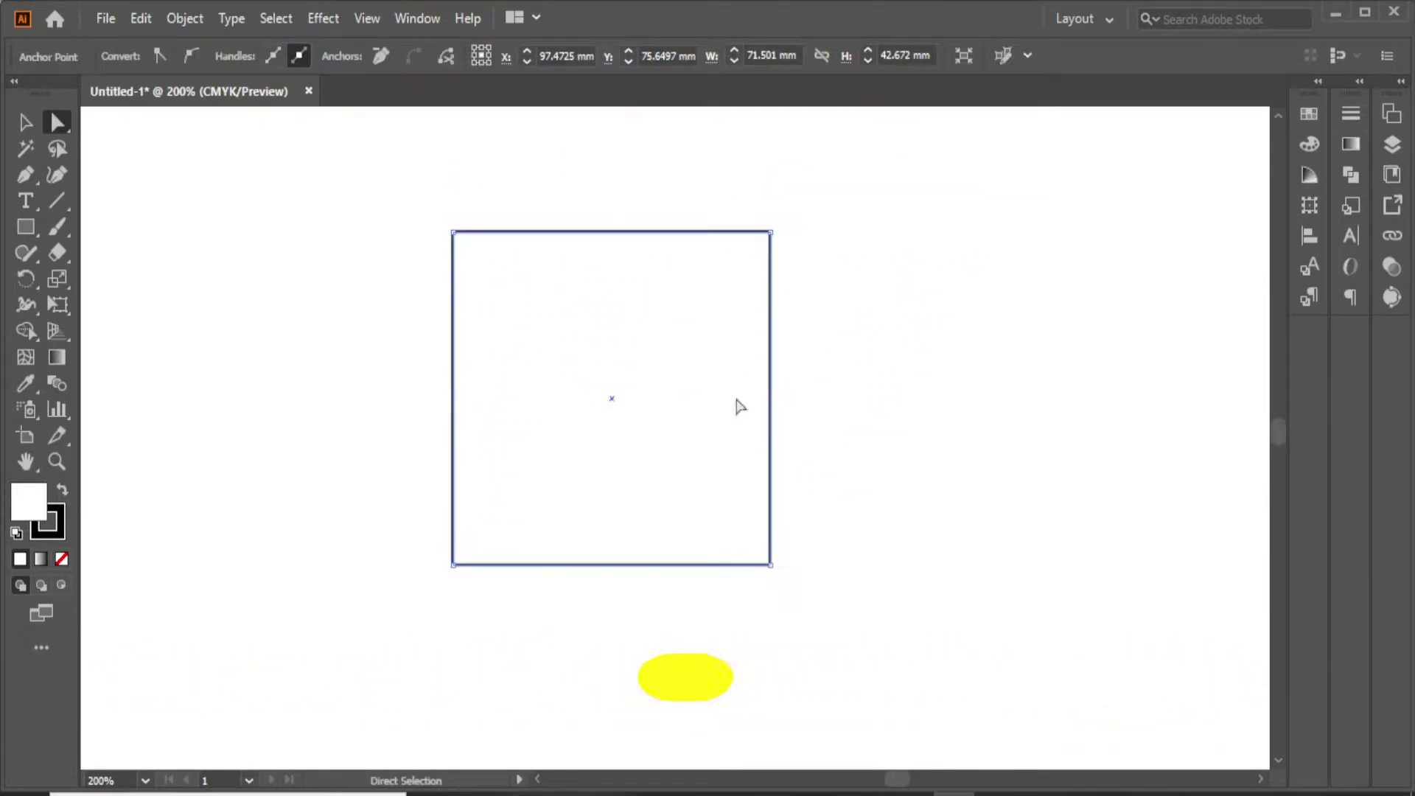
pyautogui.moveTo(453, 369); pyautogui.dragTo(383, 496)
pyautogui.hotkey('ctrl', 'z')
pyautogui.moveTo(609, 565); pyautogui.dragTo(447, 324)
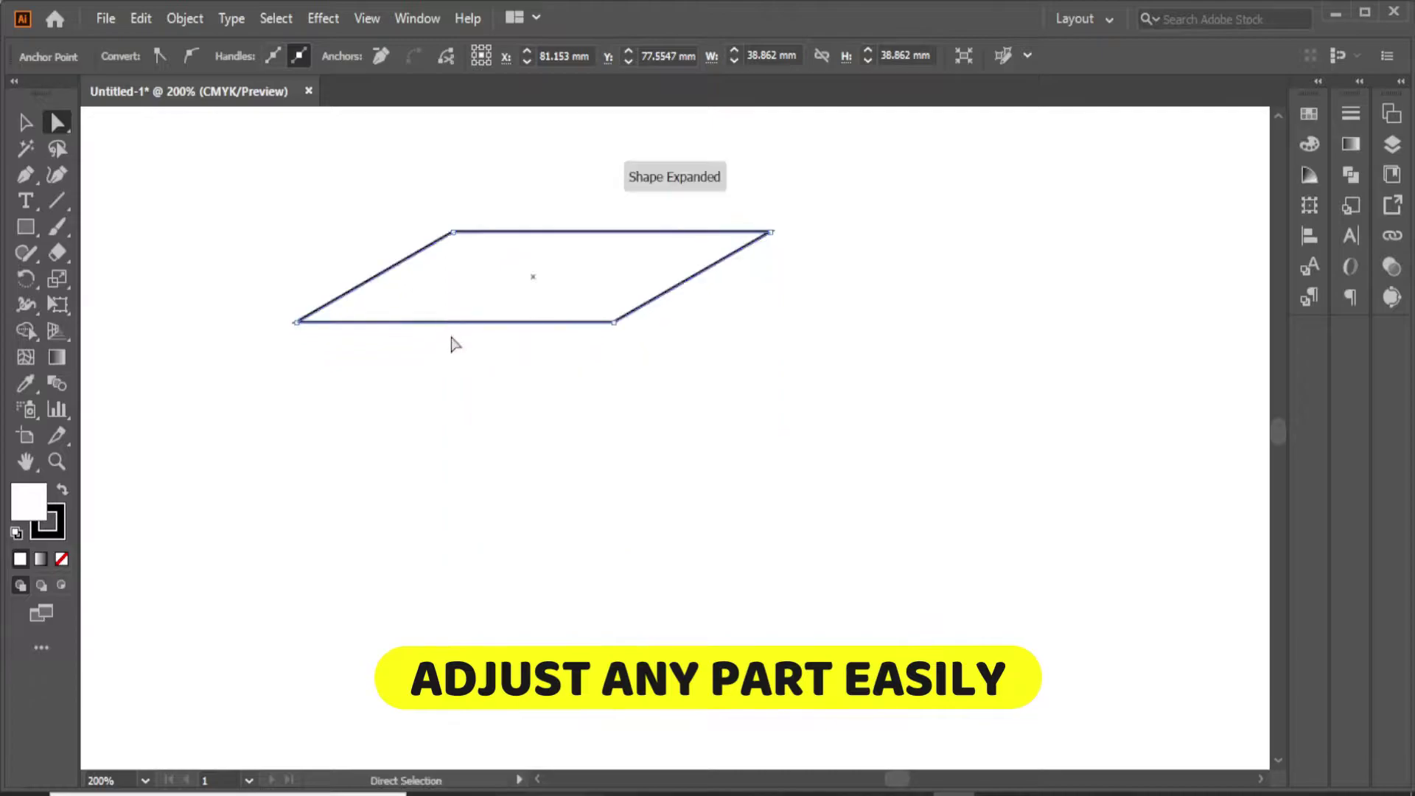
pyautogui.hotkey('ctrl', 'z')
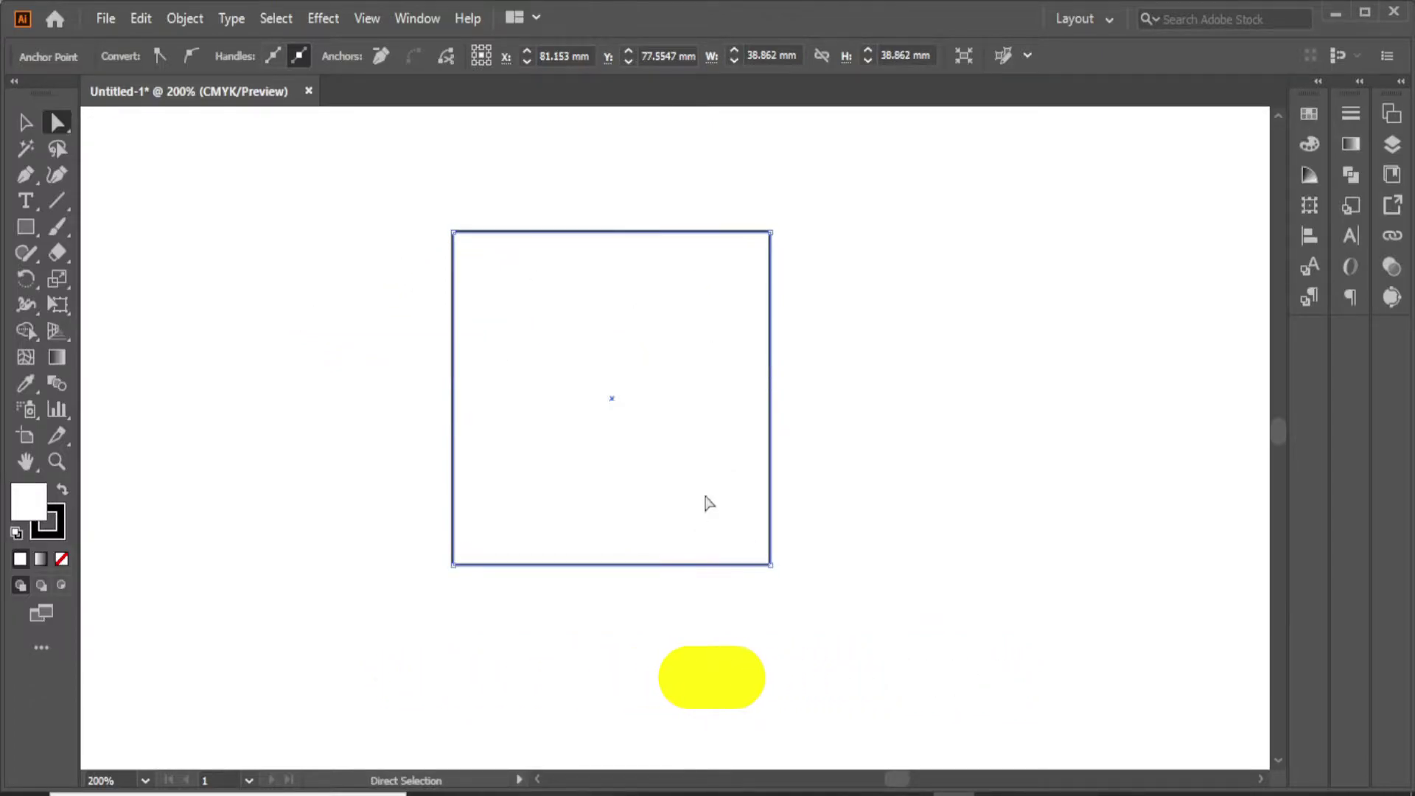
pyautogui.moveTo(452, 412); pyautogui.dragTo(498, 279)
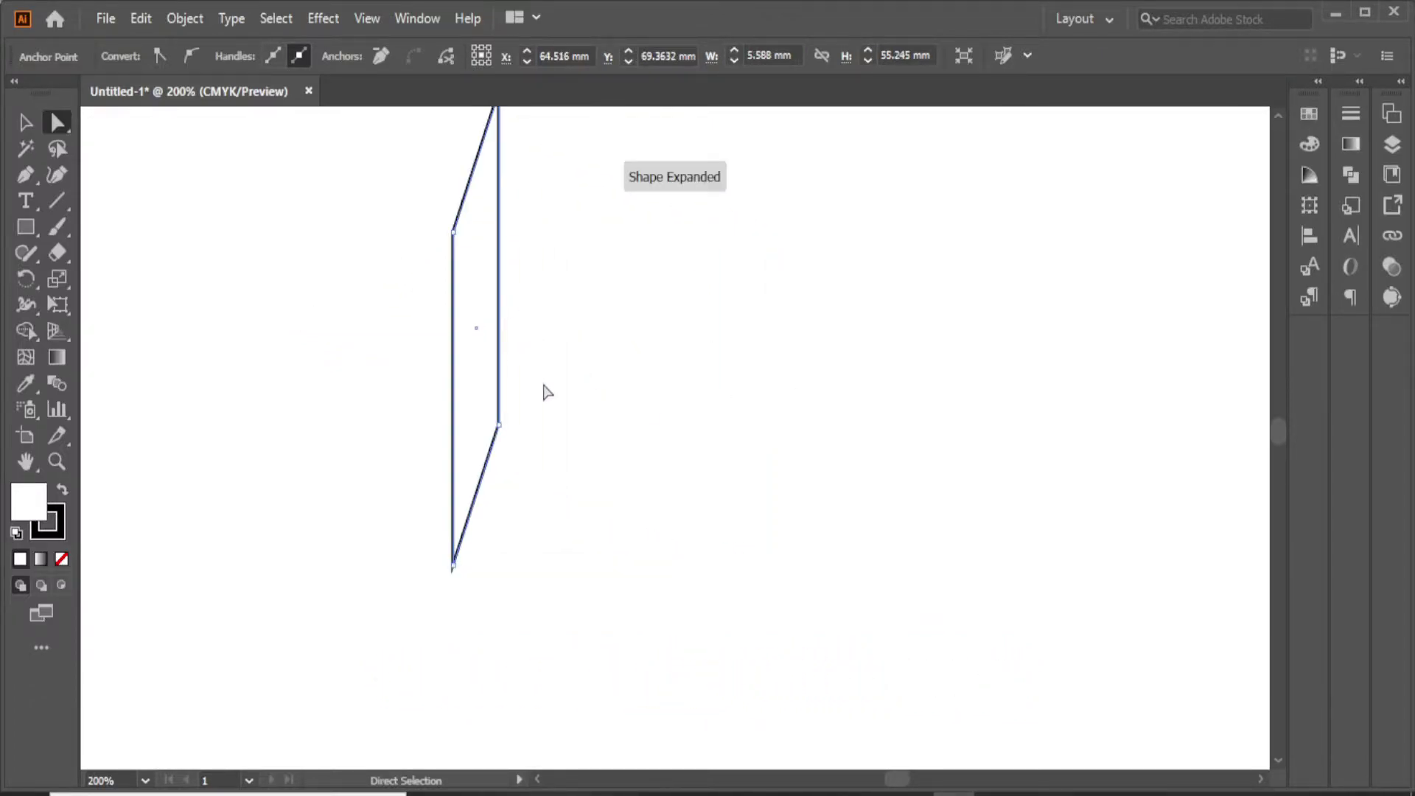
pyautogui.hotkey('ctrl', 'z')
pyautogui.click(407, 296)
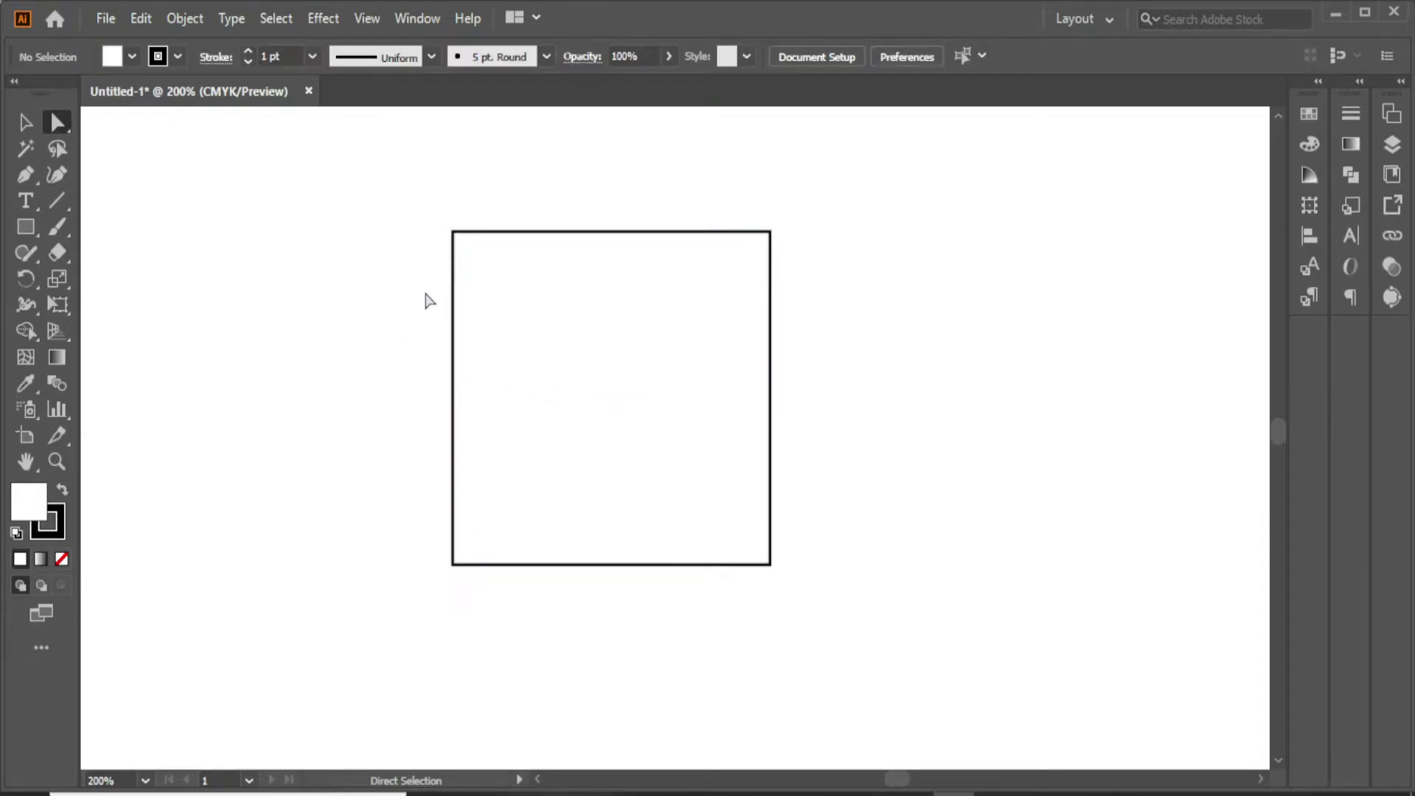
# Convert the square's top-left anchor point to a smooth point.
pyautogui.click(453, 235)
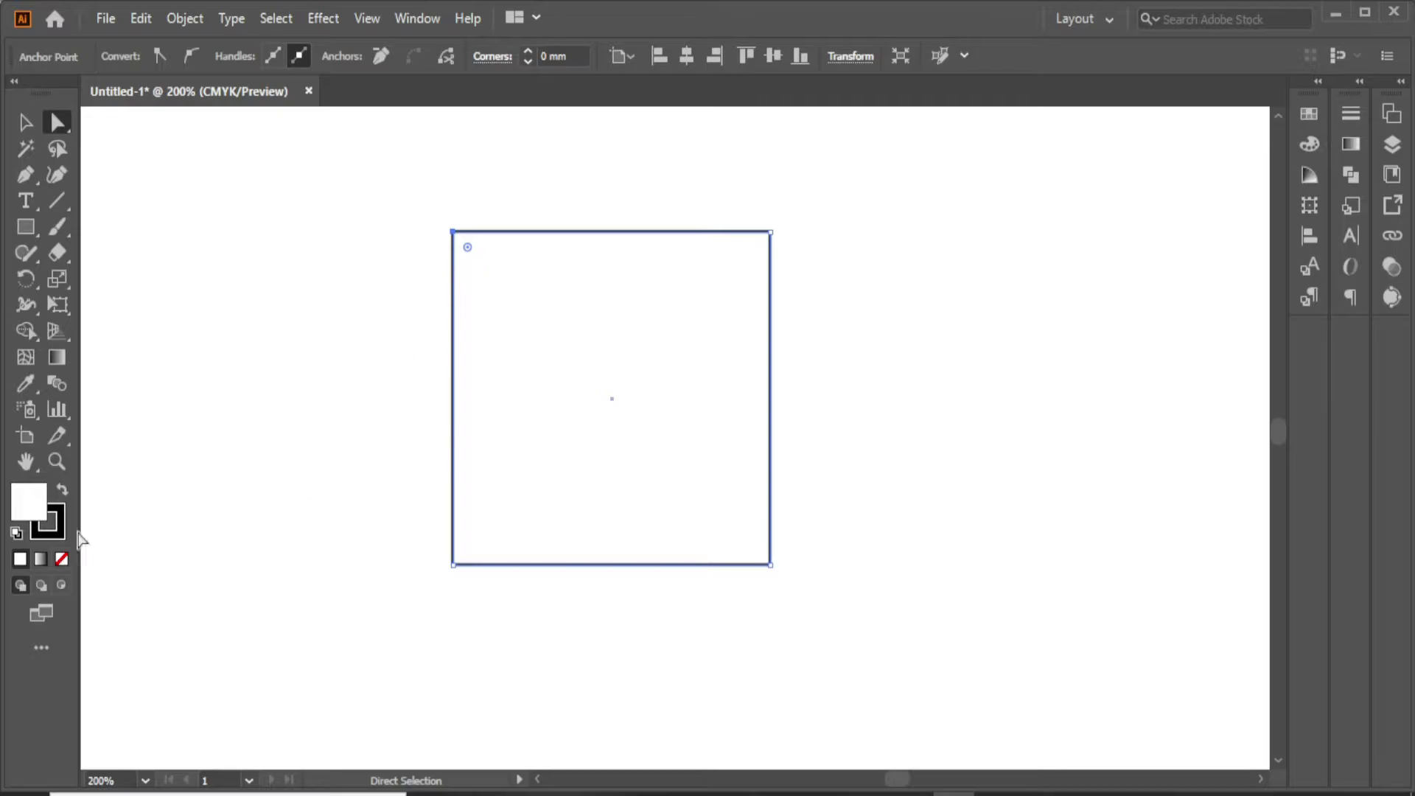
pyautogui.click(190, 57)
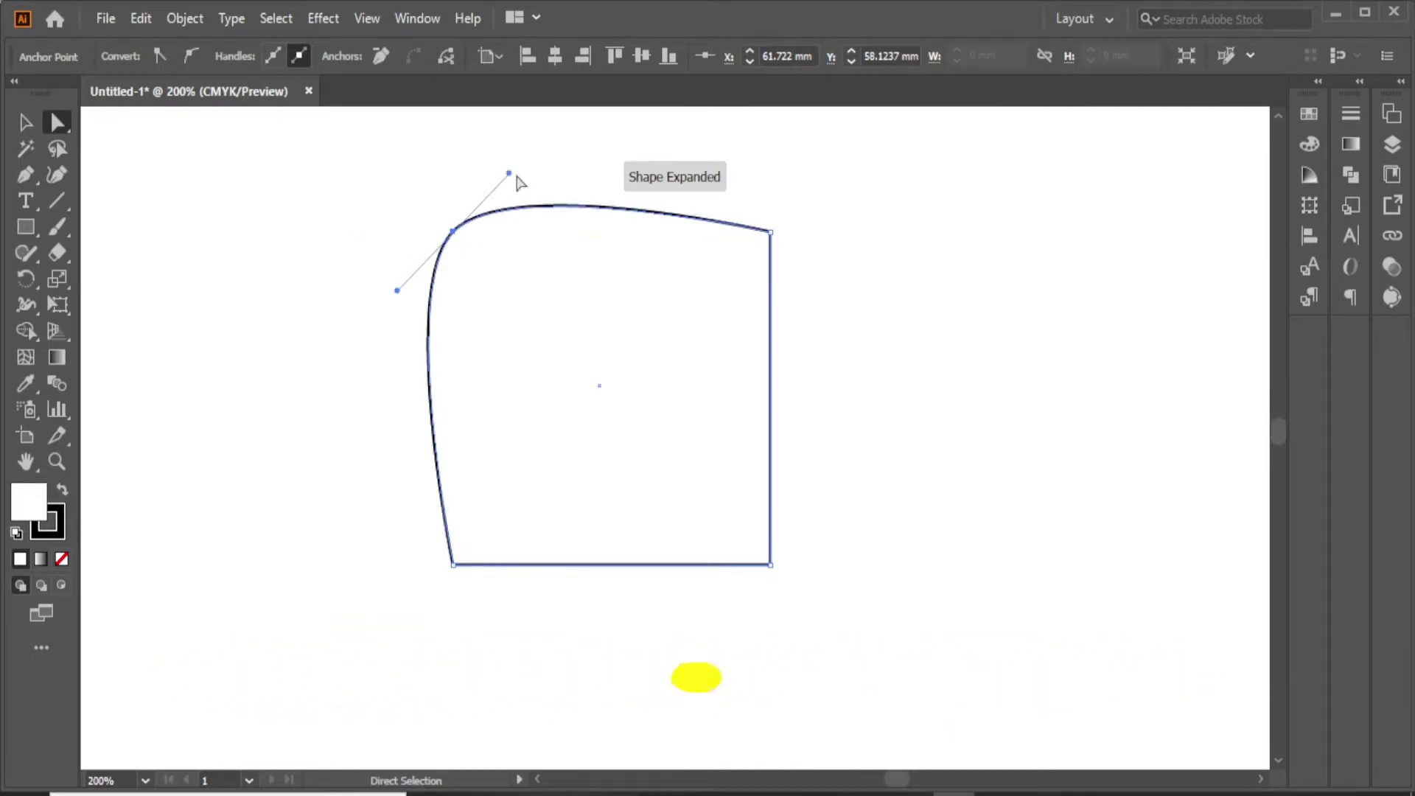
# Try reshaping the curve at the top-left anchor by repositioning both direction handles, undoing the changes.
pyautogui.moveTo(510, 174); pyautogui.dragTo(526, 270)
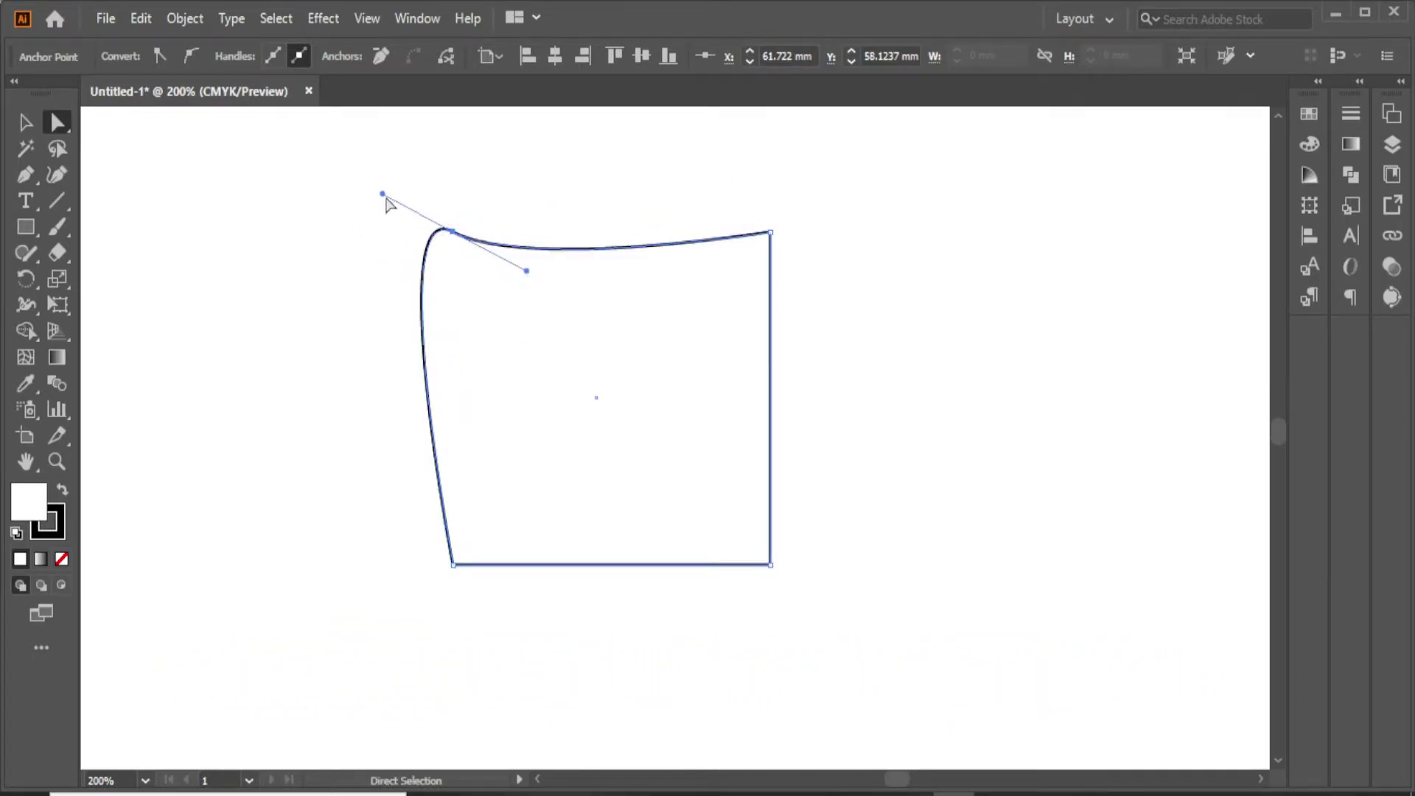
pyautogui.moveTo(383, 194); pyautogui.dragTo(529, 177)
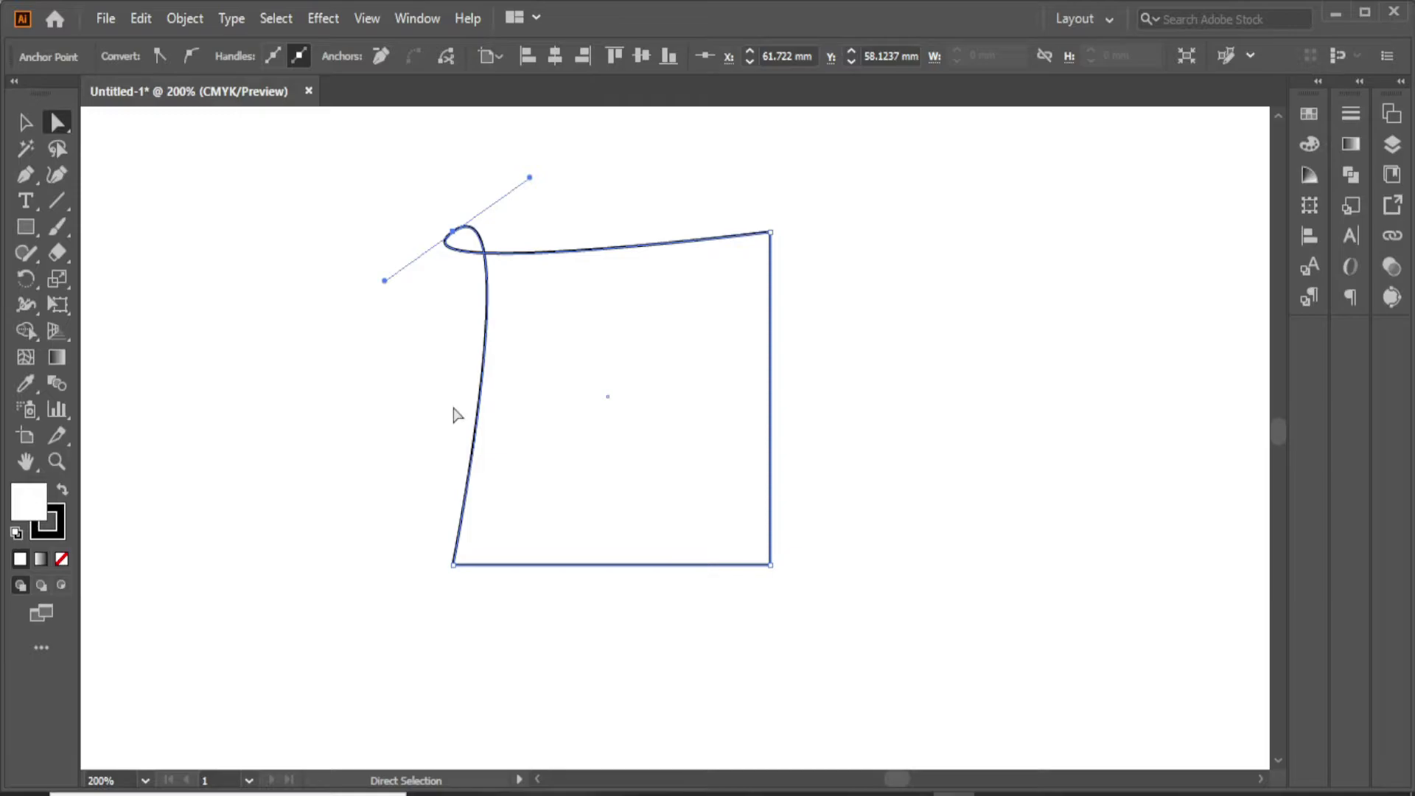
pyautogui.click(258, 248)
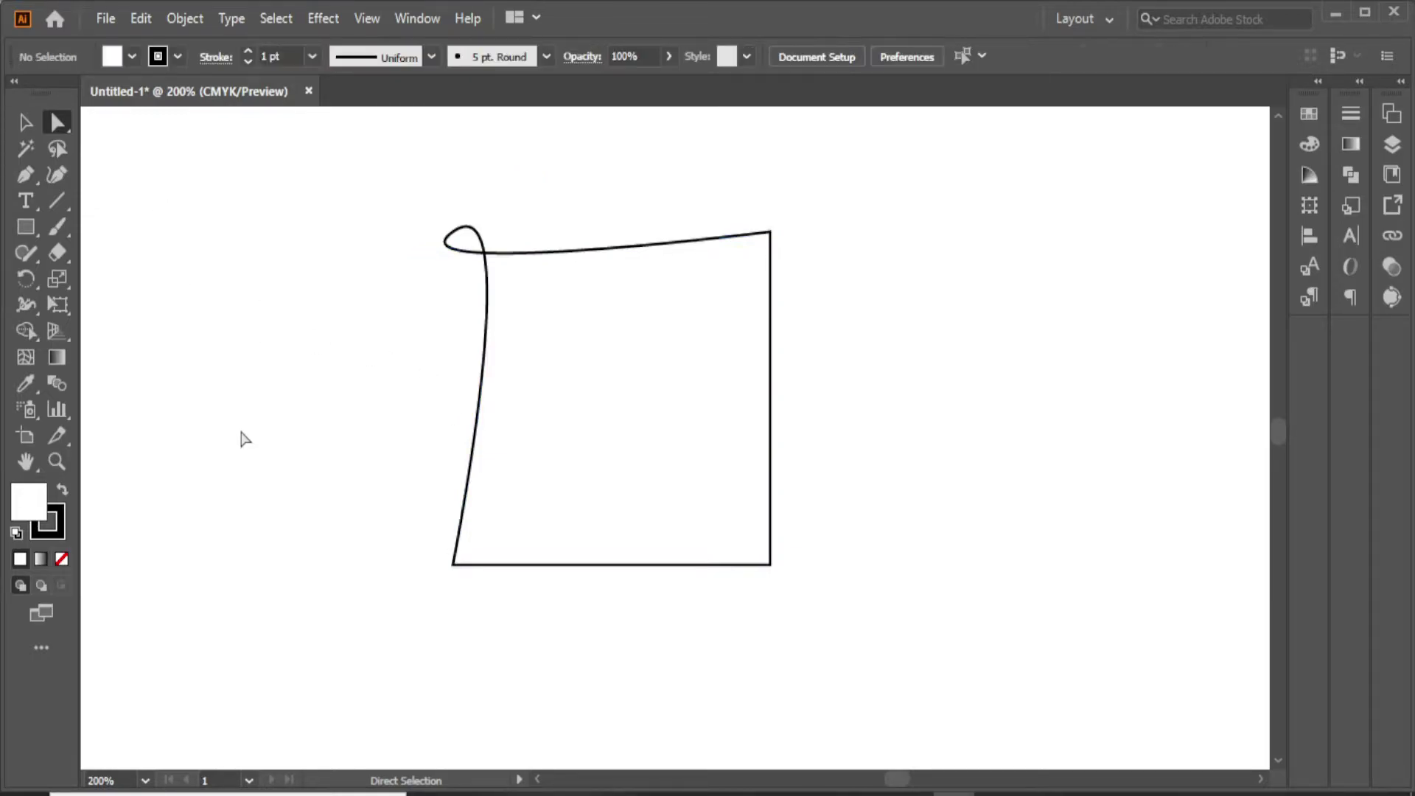
pyautogui.hotkey('ctrl', 'z')
pyautogui.hotkey('ctrl', 'z')
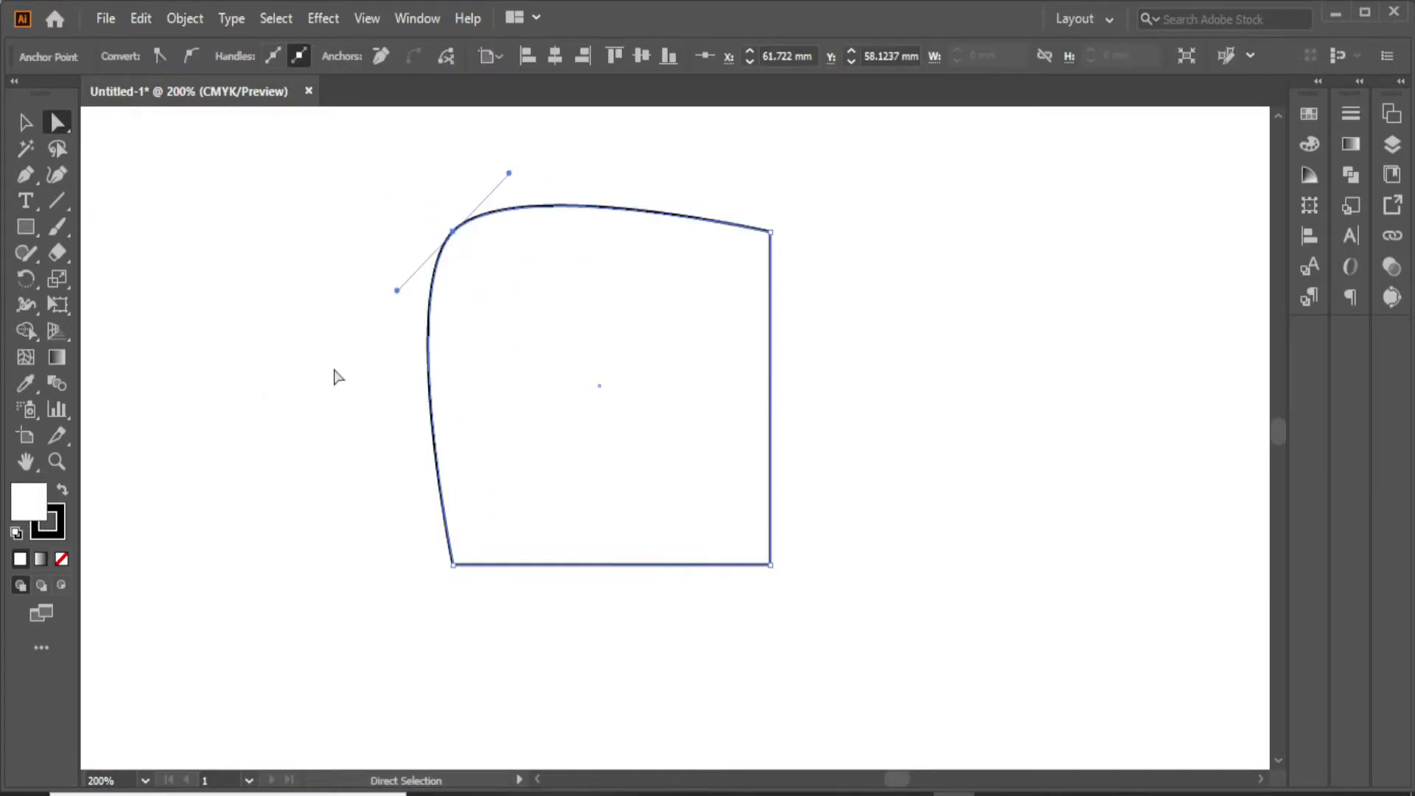
# Convert the smooth top-left anchor back to a corner point and deselect the shape.
pyautogui.click(270, 531)
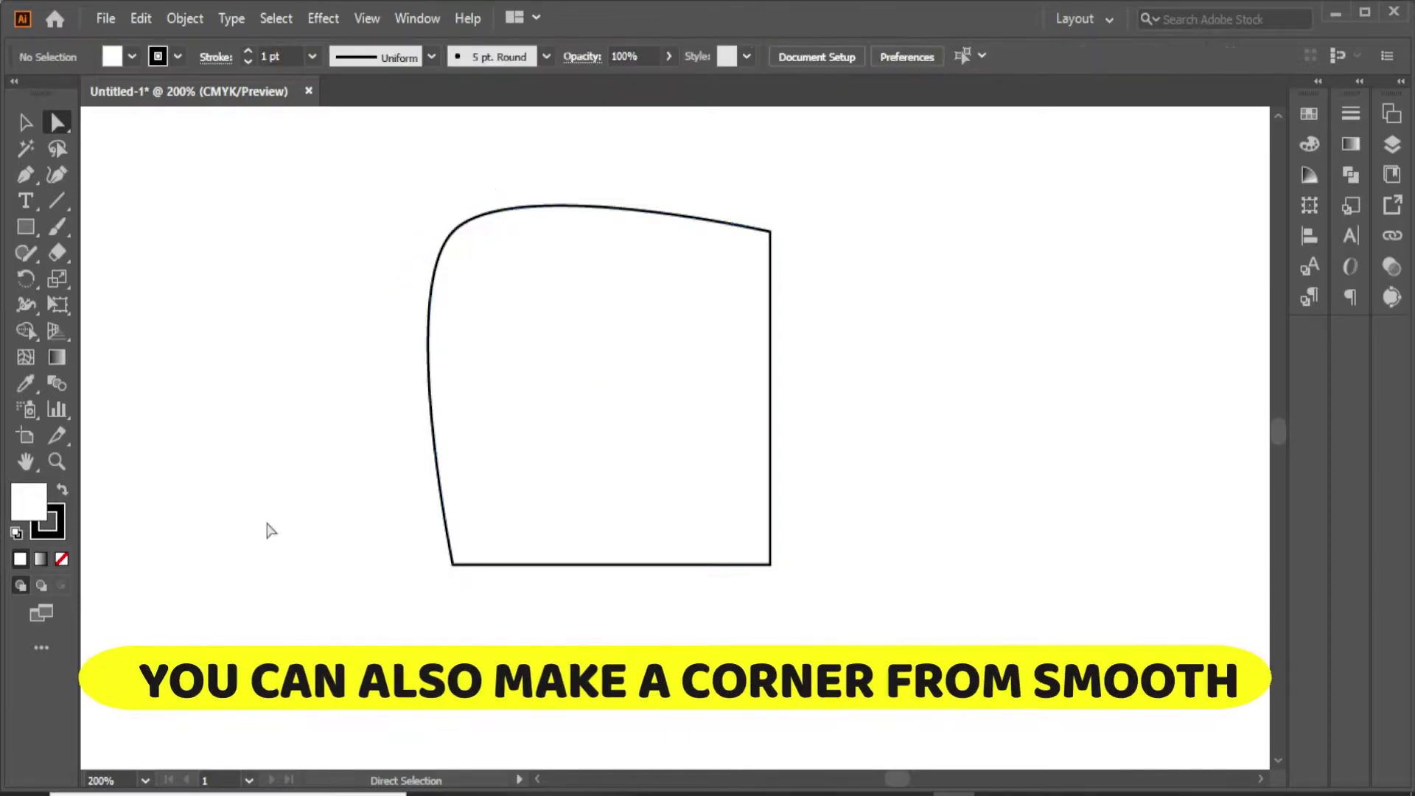
pyautogui.moveTo(382, 208); pyautogui.dragTo(553, 325)
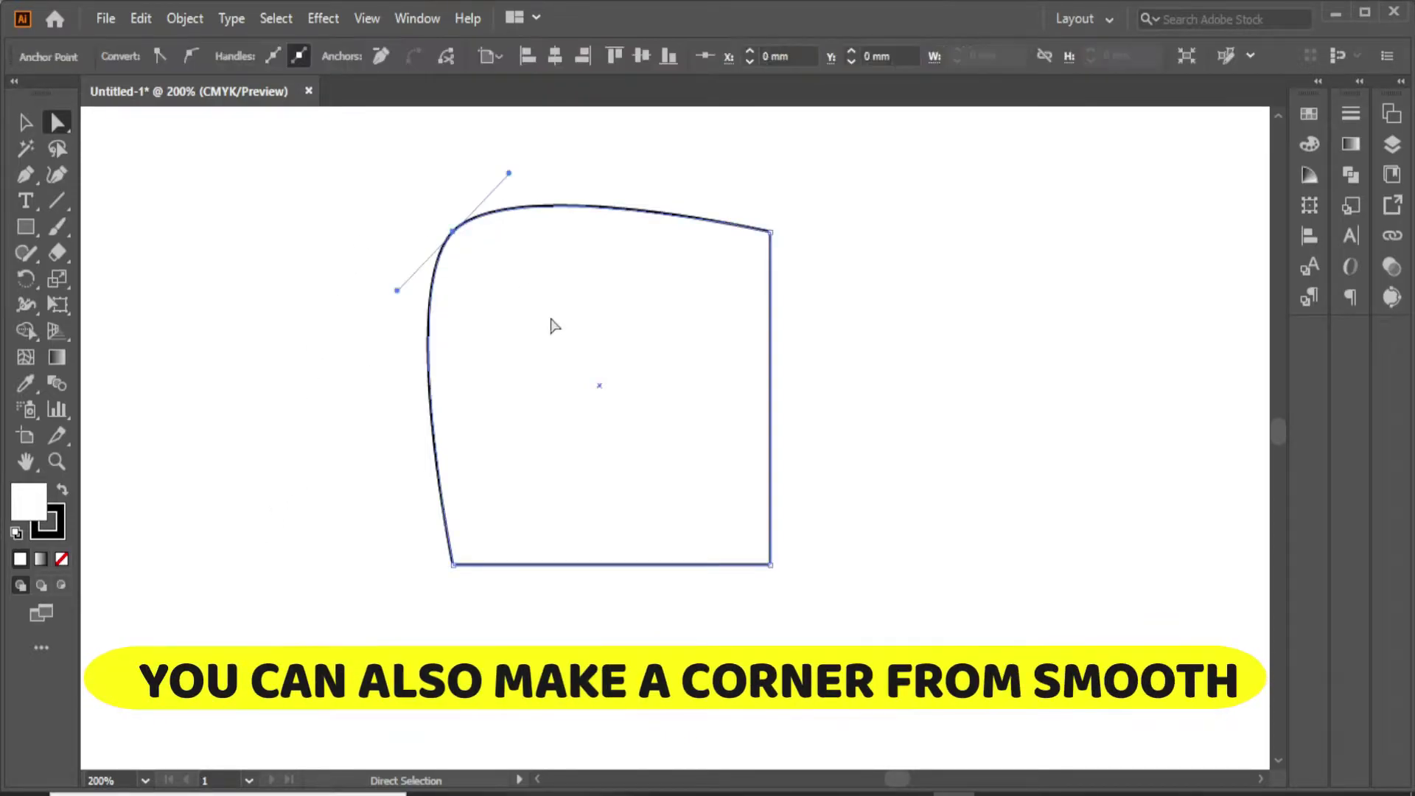
pyautogui.click(160, 56)
pyautogui.click(273, 701)
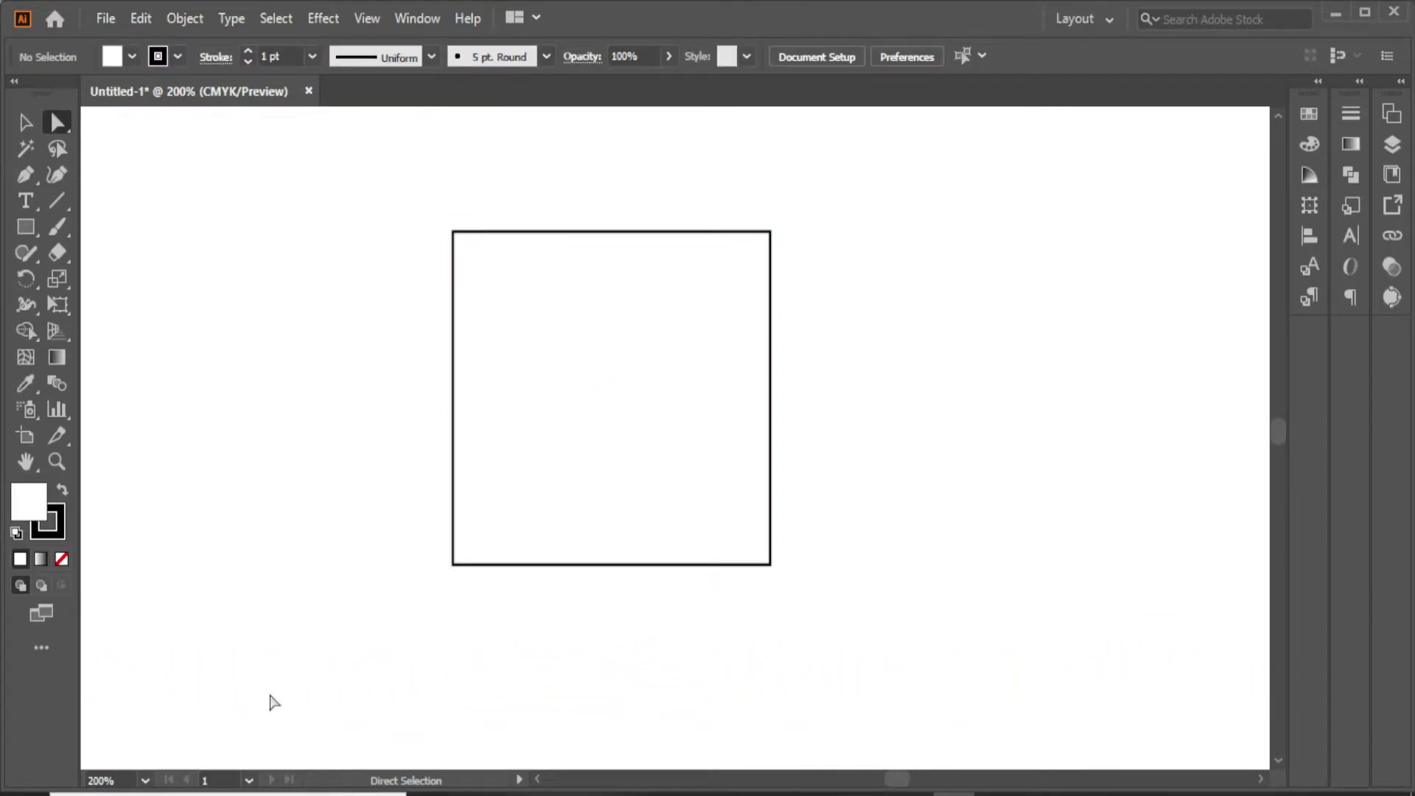
# Select the square's top-left anchor point and cut the path there.
pyautogui.click(453, 271)
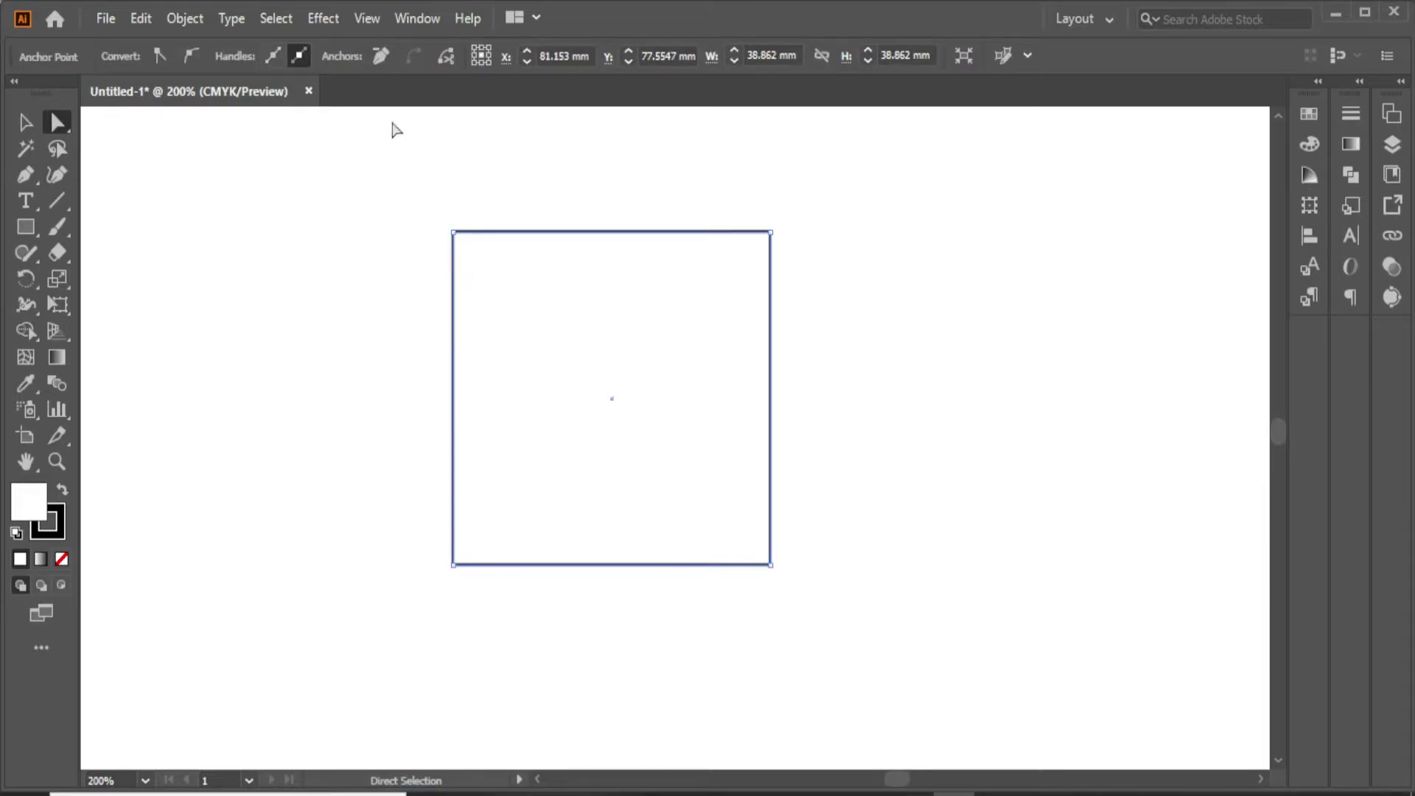
pyautogui.moveTo(420, 203); pyautogui.dragTo(505, 275)
pyautogui.click(446, 57)
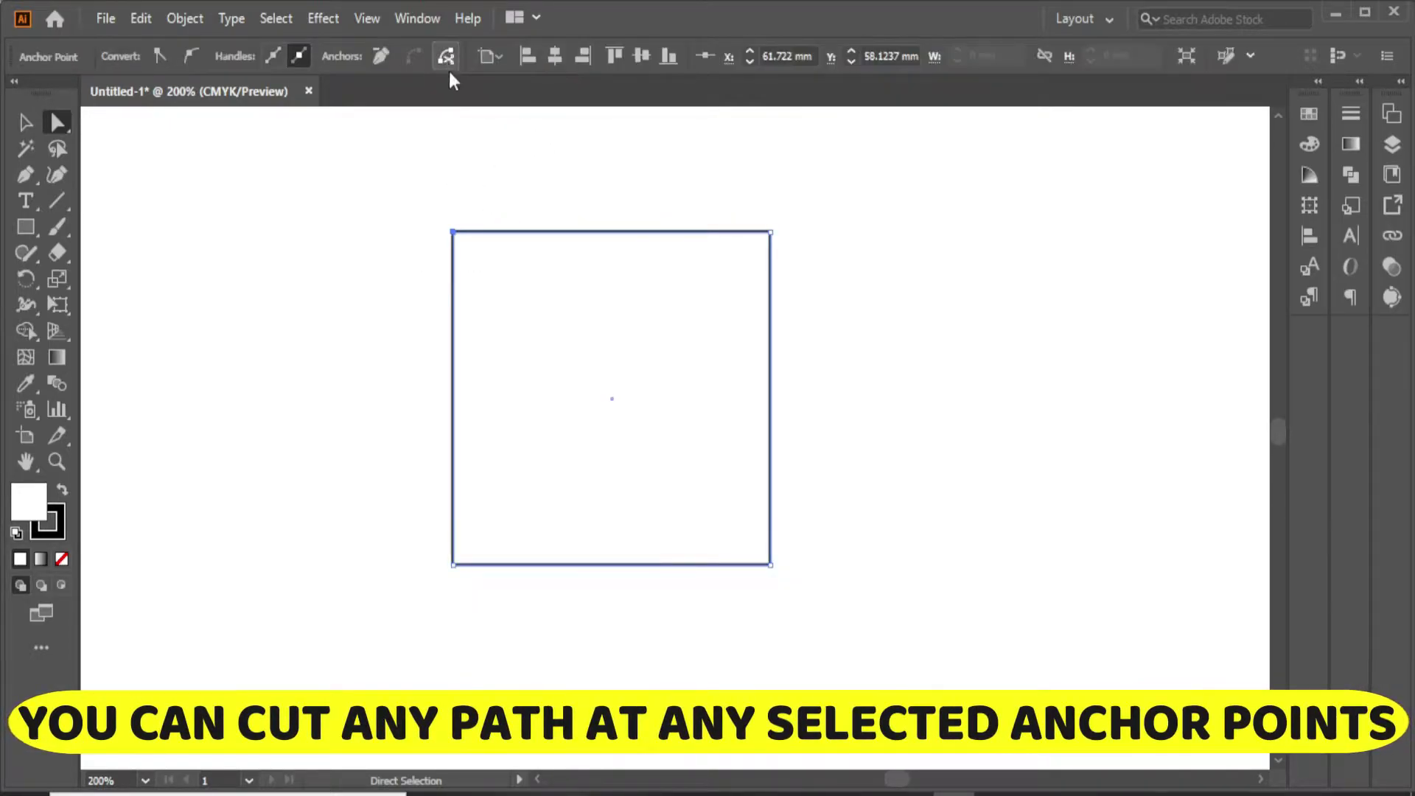
pyautogui.click(436, 255)
# Pull the two cut ends at the top-left corner apart, placing one inside the shape and the other near the bottom-left corner.
pyautogui.moveTo(452, 233); pyautogui.dragTo(511, 211)
pyautogui.moveTo(452, 234); pyautogui.dragTo(455, 269)
pyautogui.moveTo(610, 441); pyautogui.dragTo(610, 427)
pyautogui.moveTo(516, 210); pyautogui.dragTo(444, 529)
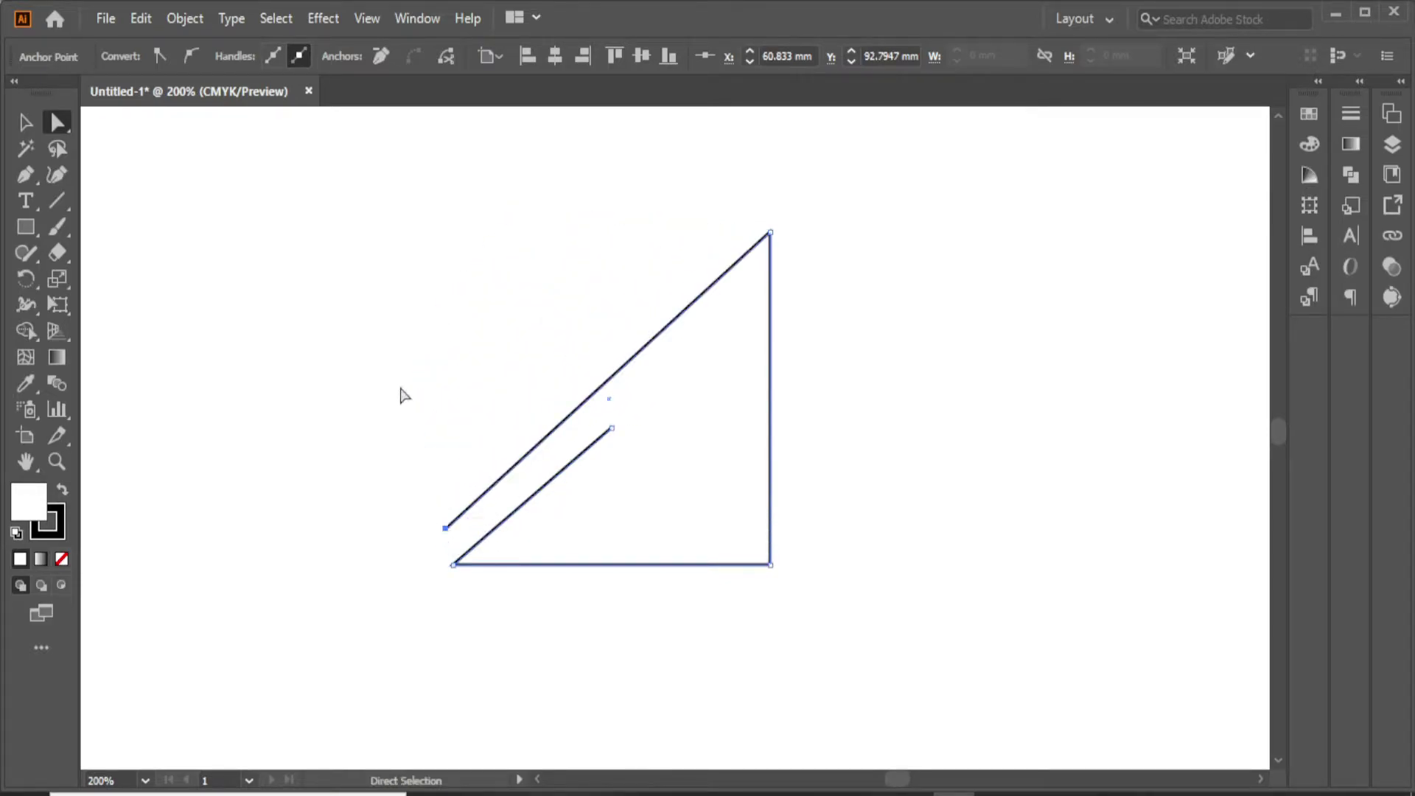
pyautogui.click(399, 590)
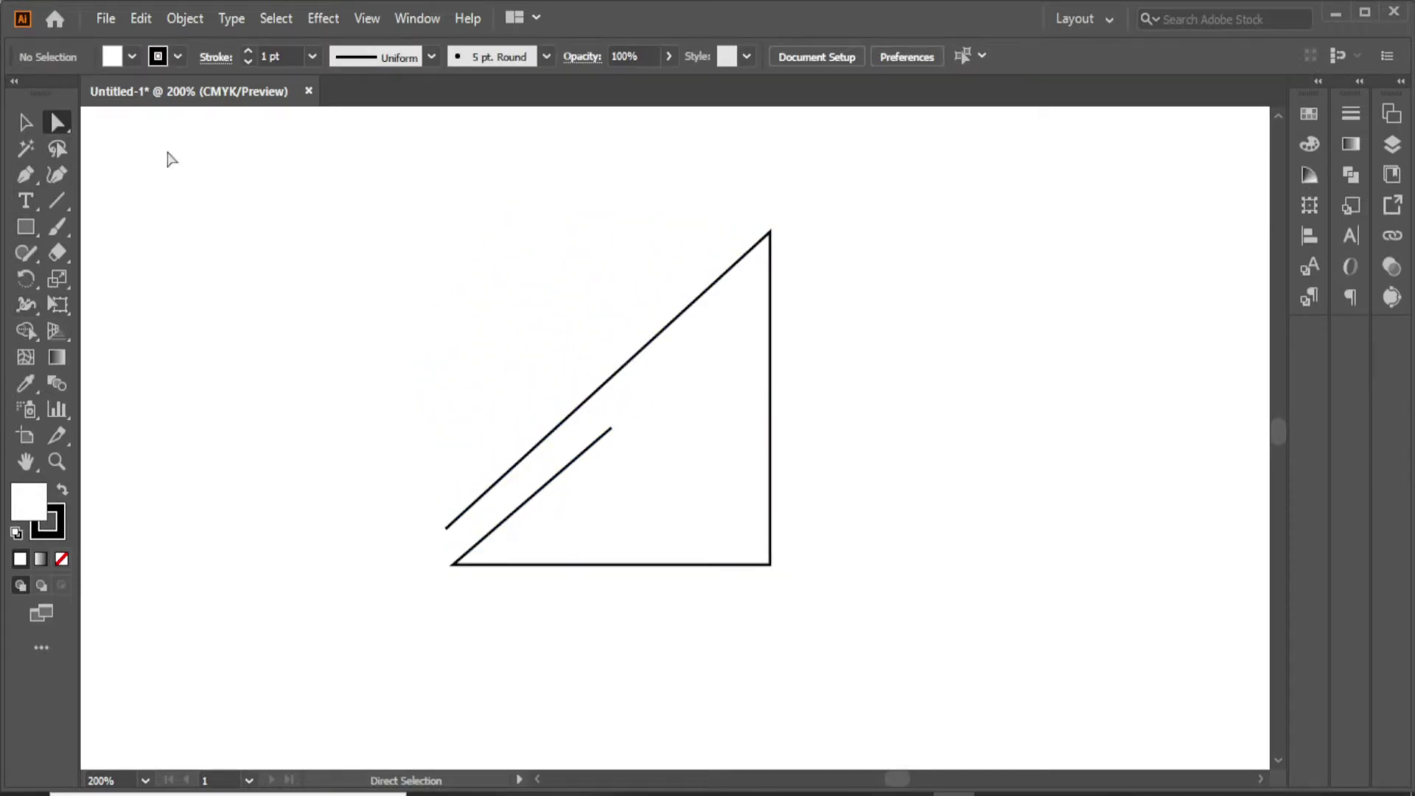
# Undo the endpoint moves and the path cut to restore the closed square, and deselect it.
pyautogui.hotkey('ctrl', 'z')
pyautogui.hotkey('ctrl', 'z')
pyautogui.hotkey('ctrl', 'z')
pyautogui.hotkey('ctrl', 'z')
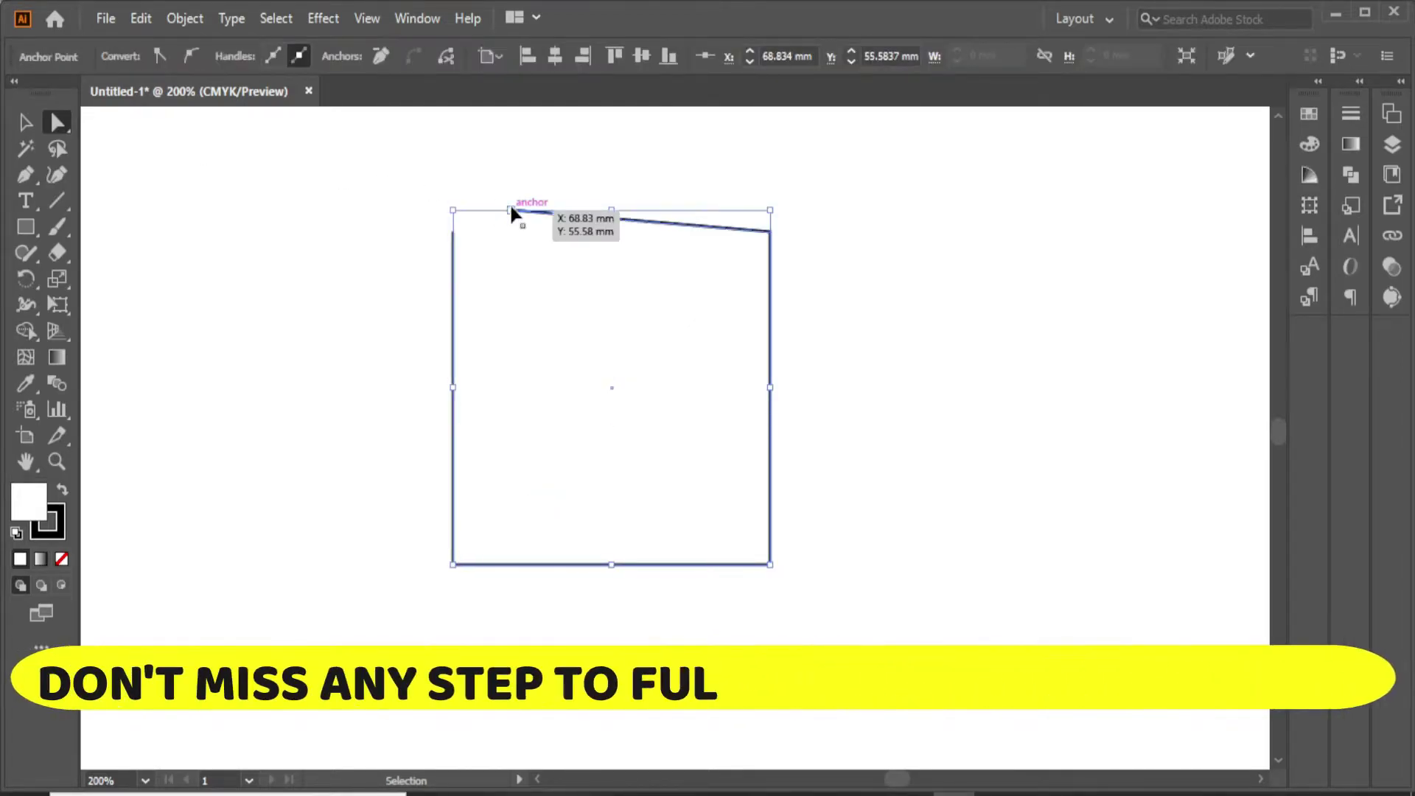
pyautogui.click(516, 276)
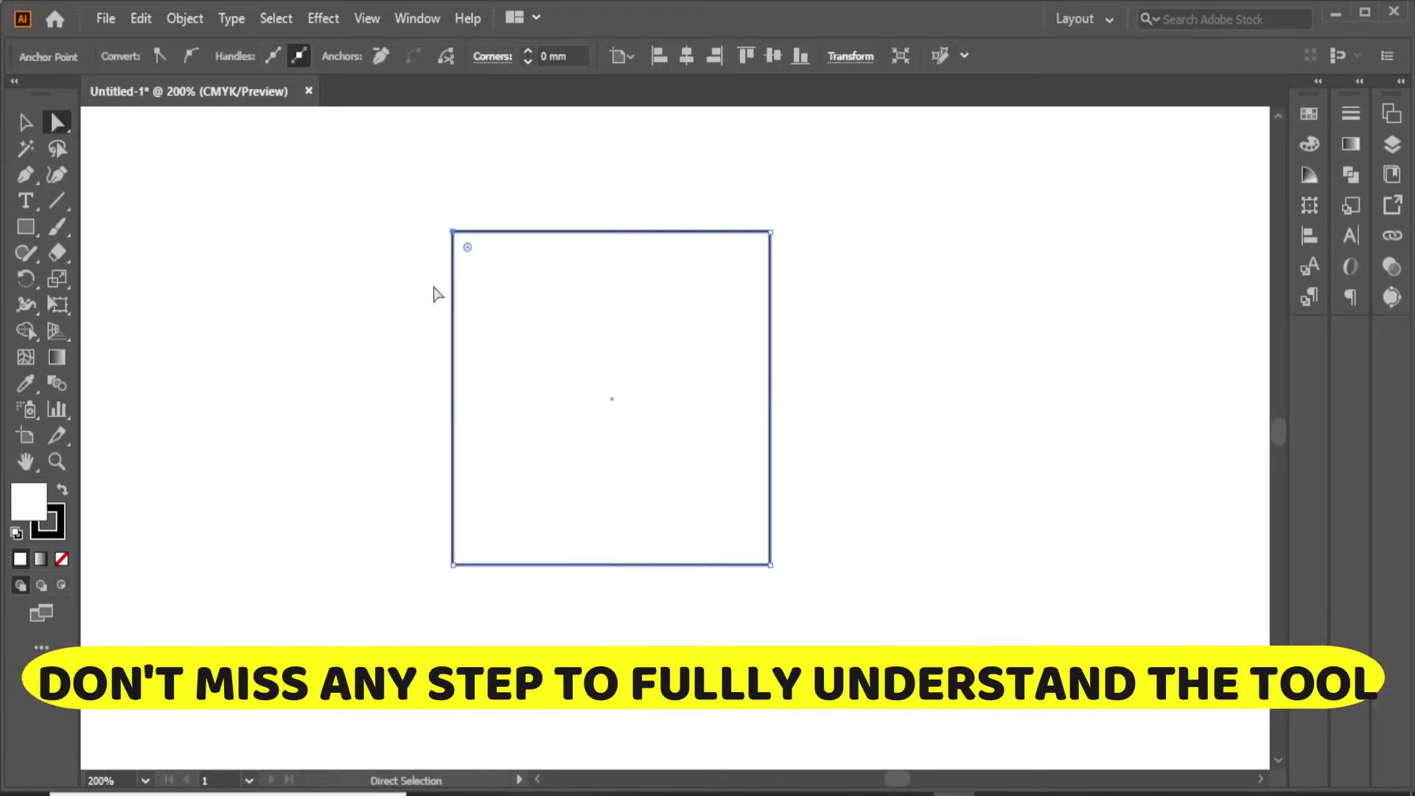
pyautogui.click(410, 303)
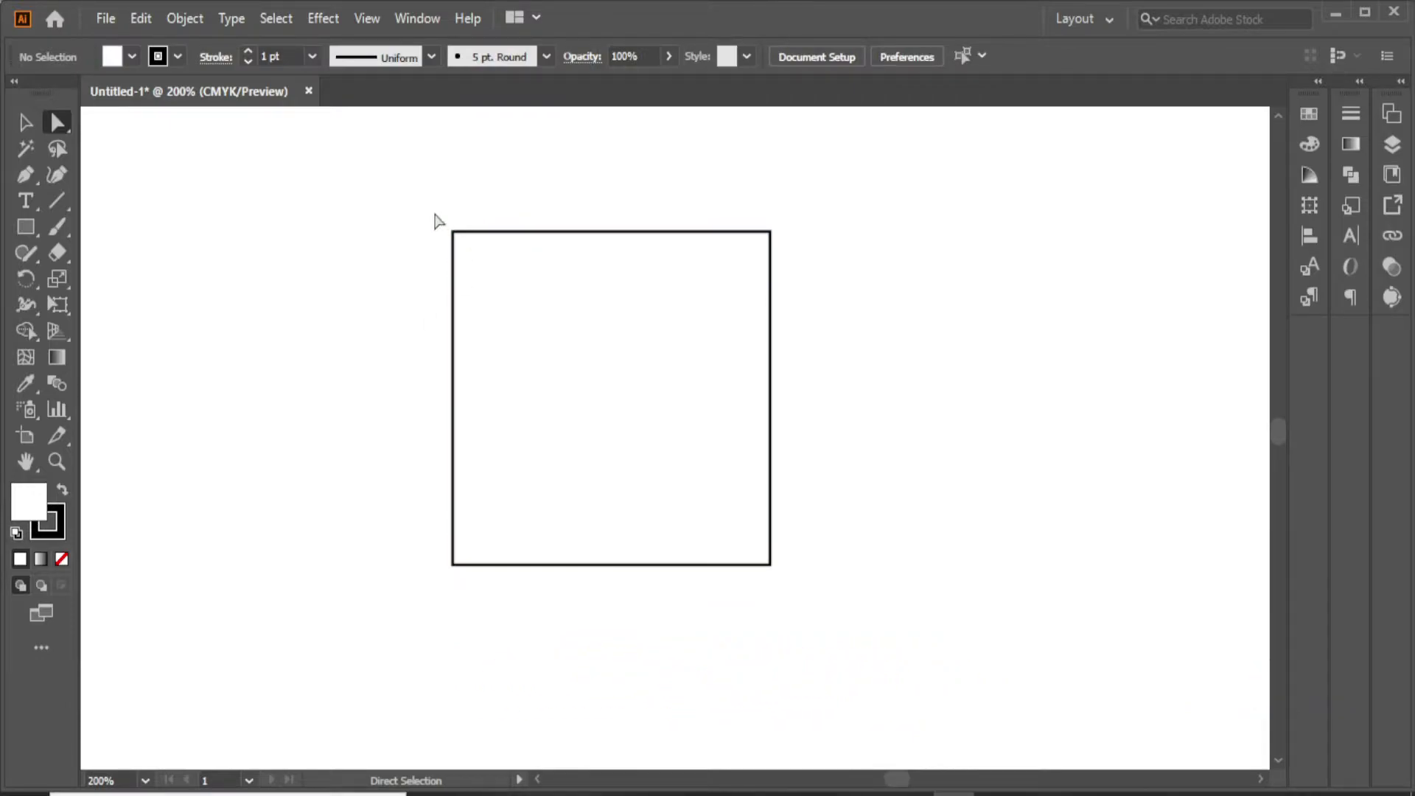
# Fill the whole square with red F40C0C and deselect it.
pyautogui.press('v')
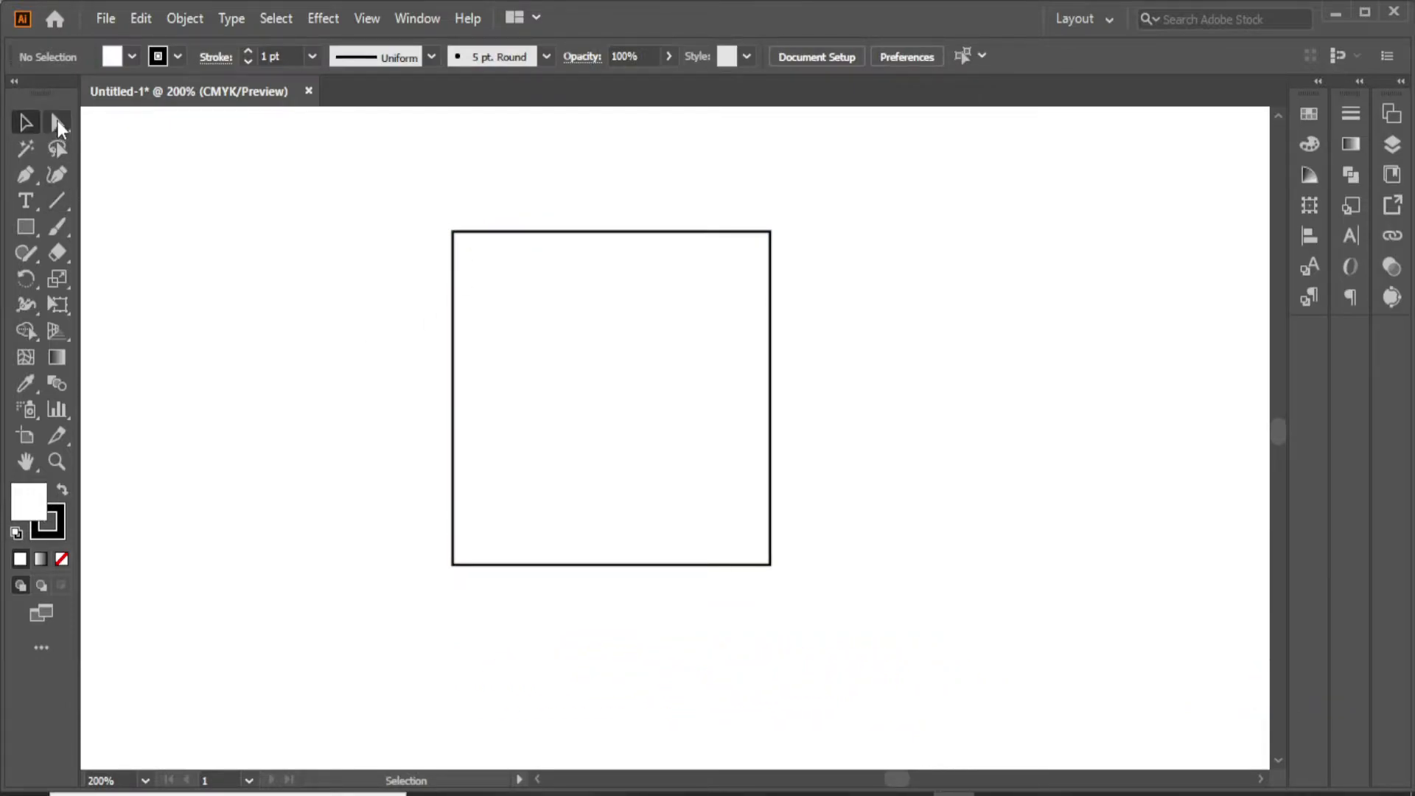
pyautogui.click(594, 405)
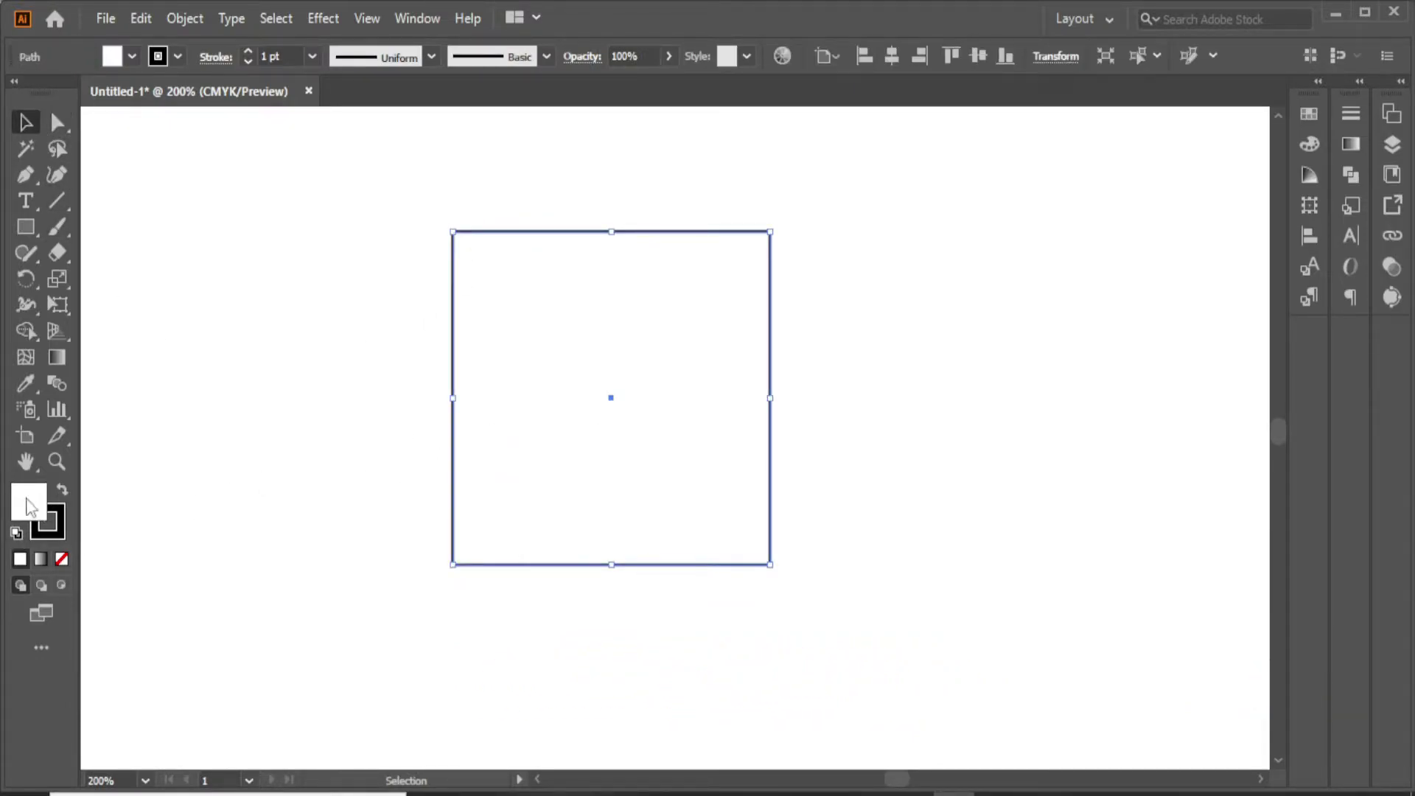
pyautogui.doubleClick(30, 507)
pyautogui.click(335, 468)
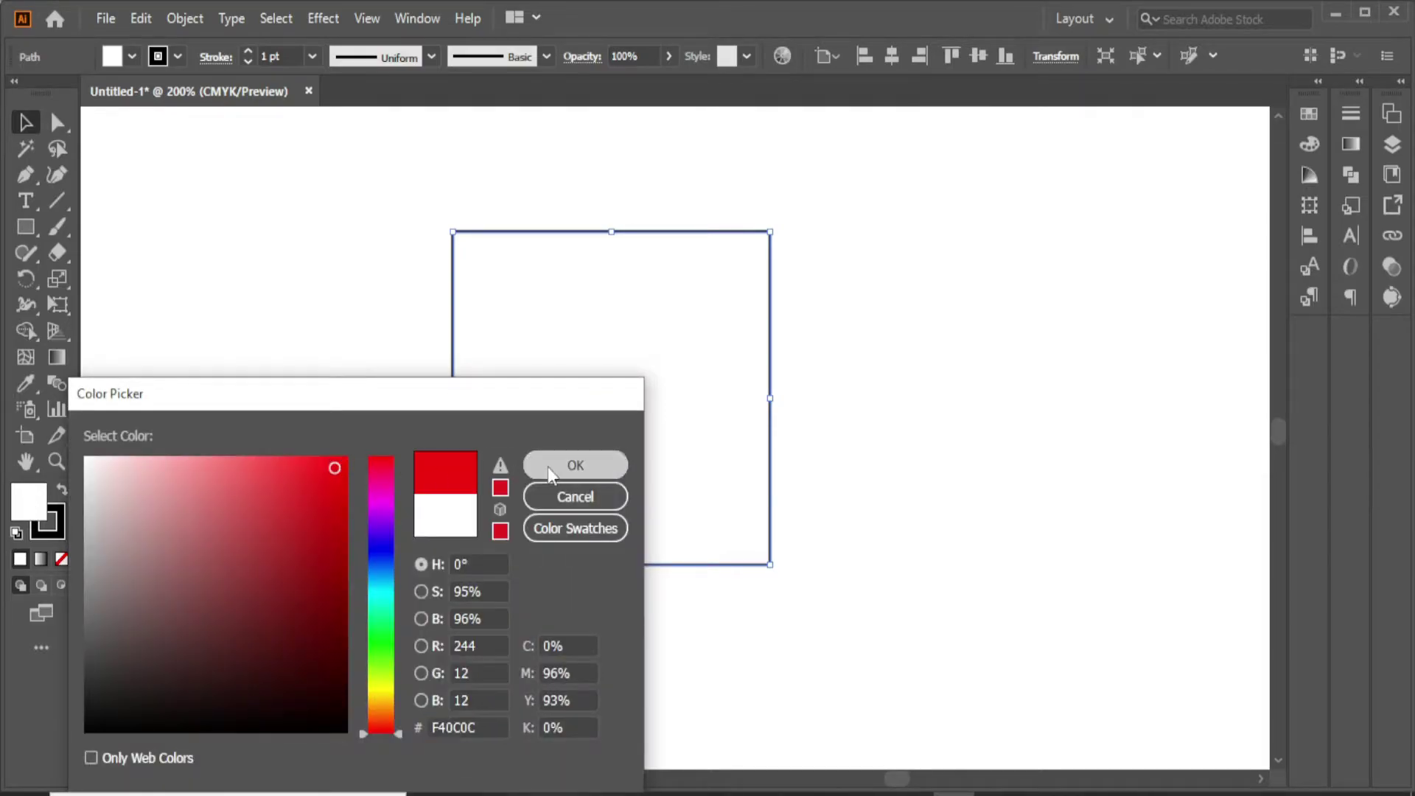
pyautogui.click(549, 466)
pyautogui.click(382, 347)
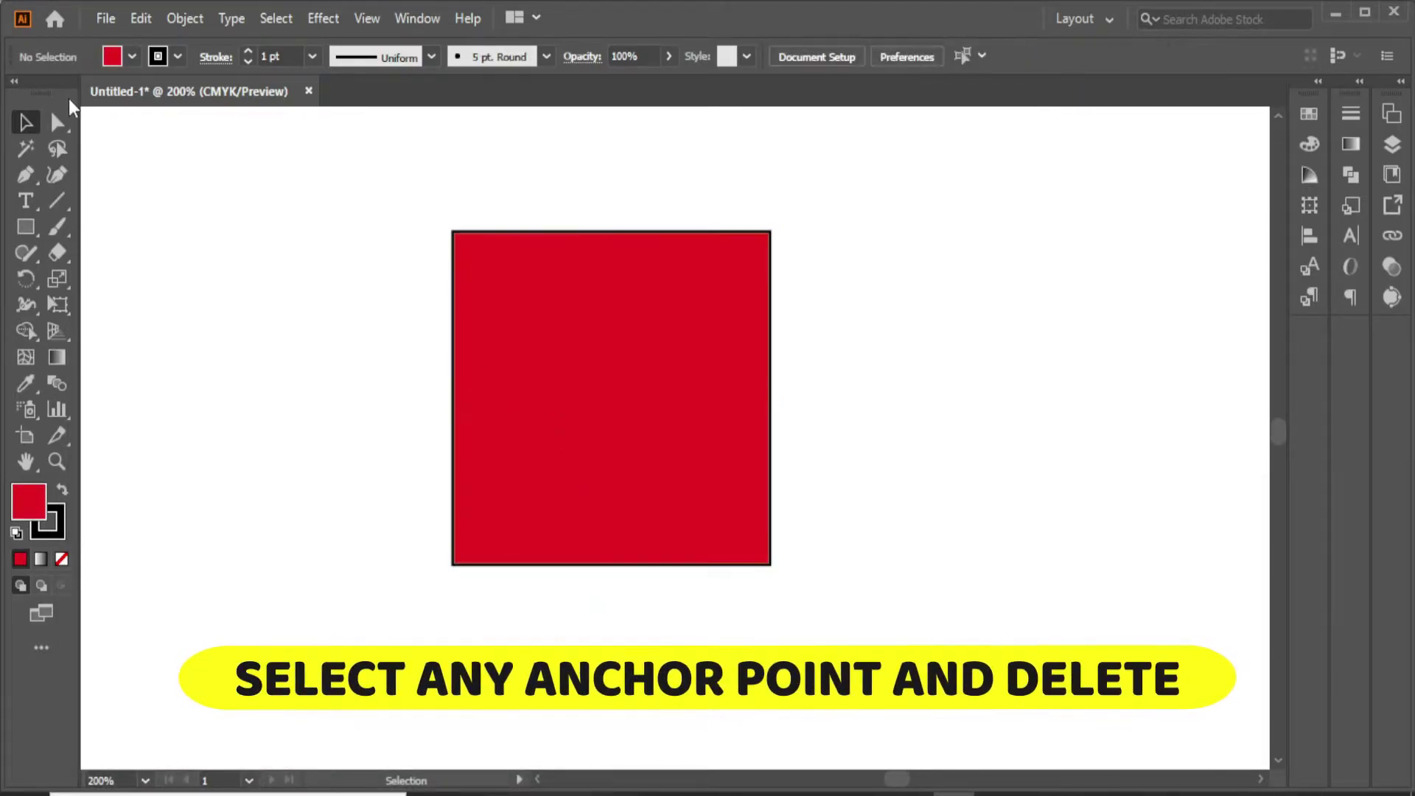
# Try deleting the red square's top-left anchor point with the Direct Selection tool, undoing the deletion.
pyautogui.click(59, 122)
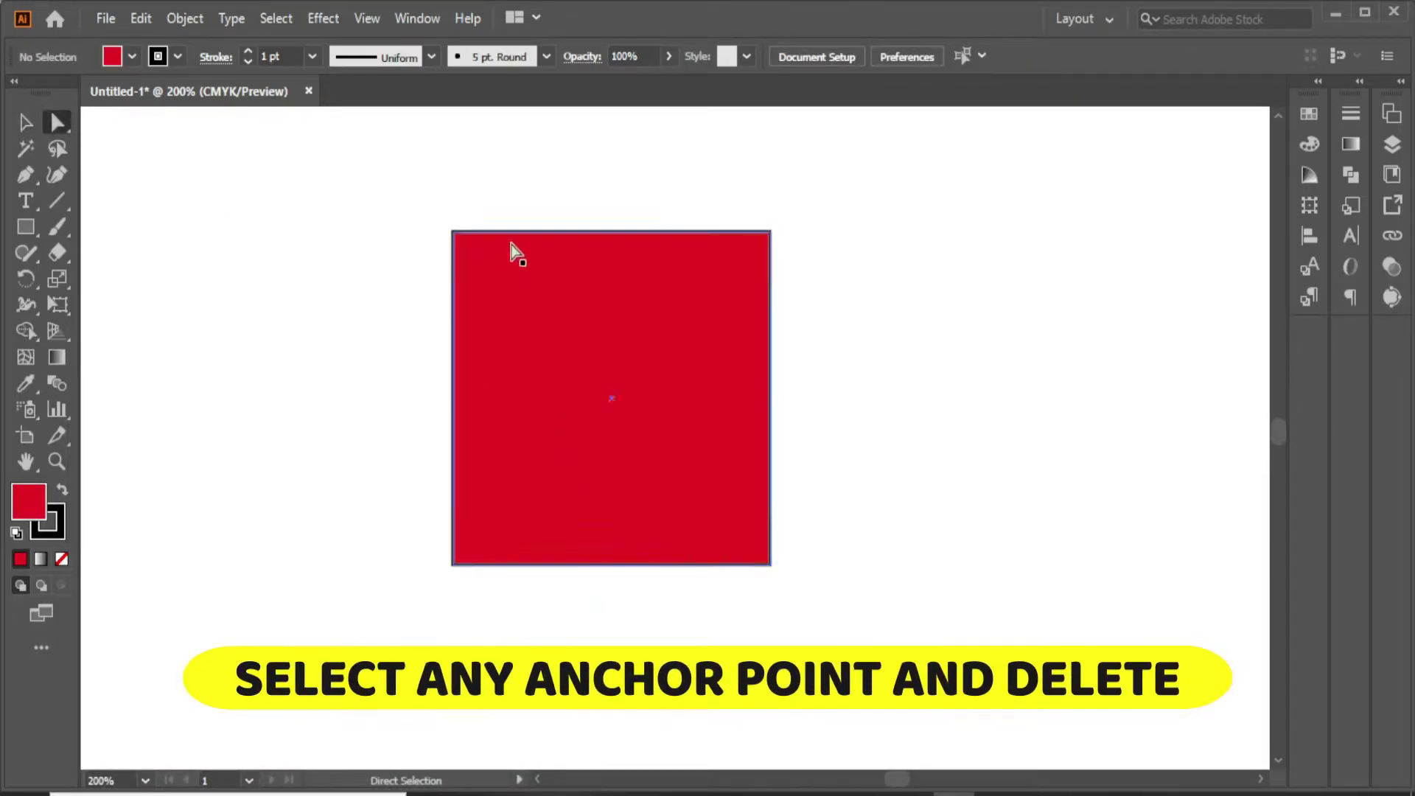
pyautogui.click(452, 233)
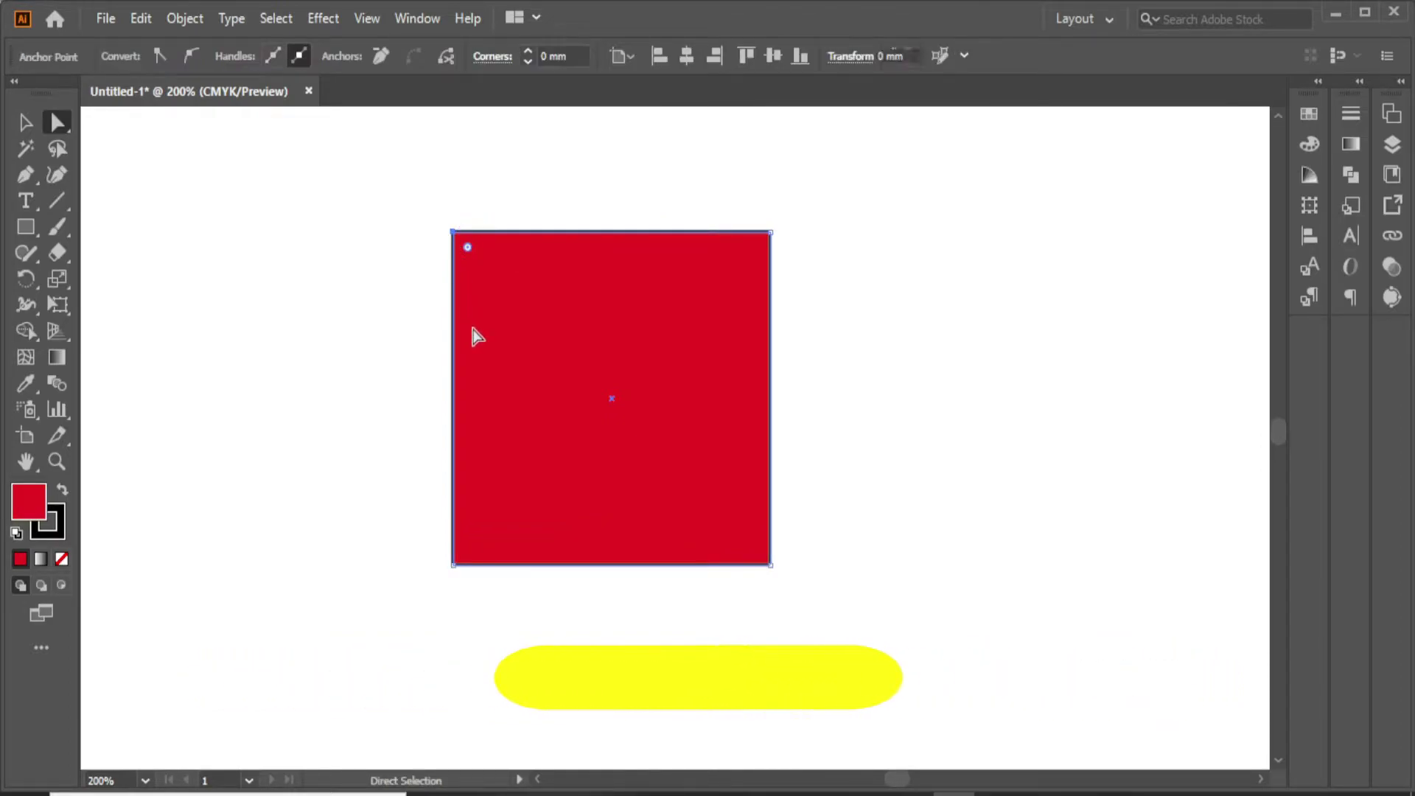
pyautogui.press('Delete')
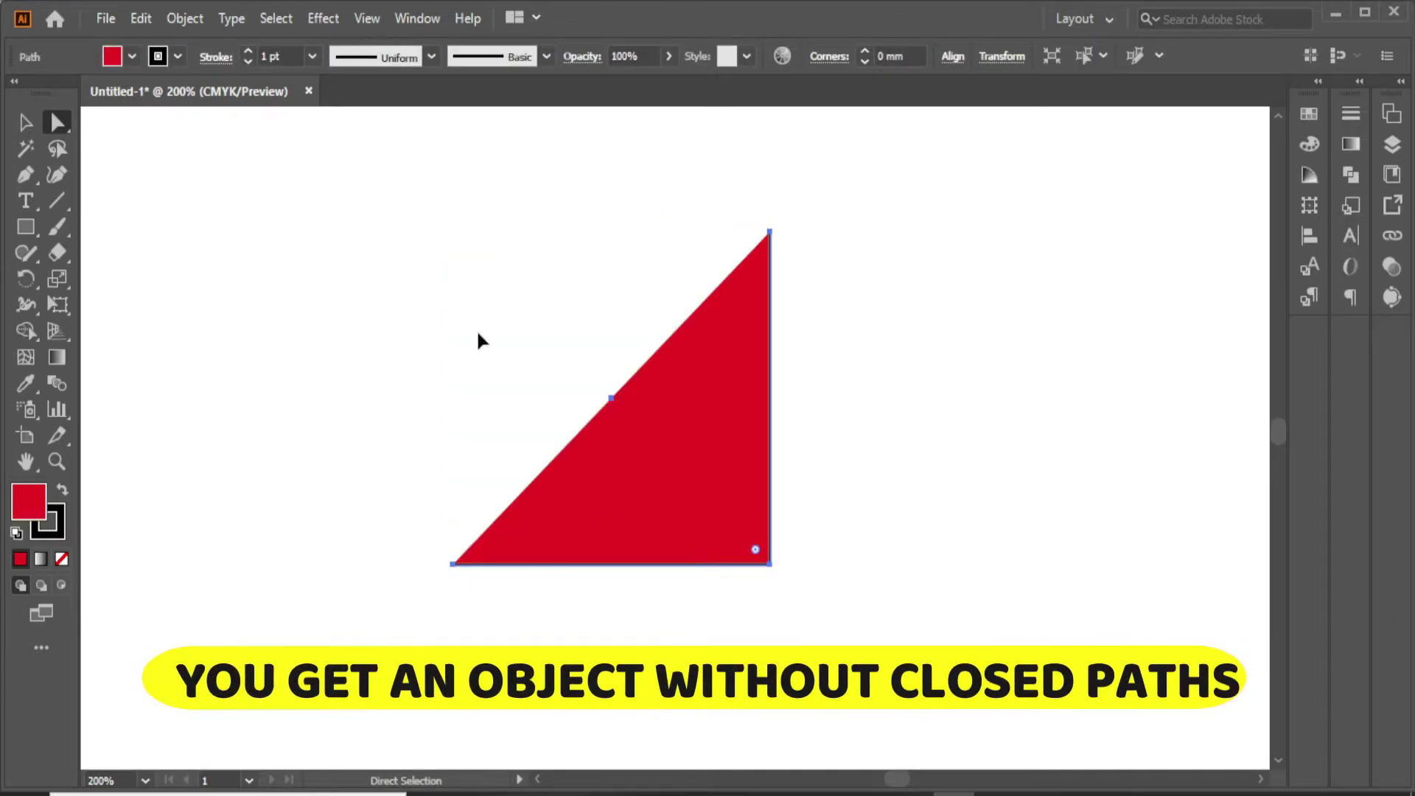
pyautogui.hotkey('ctrl', 'z')
pyautogui.click(412, 325)
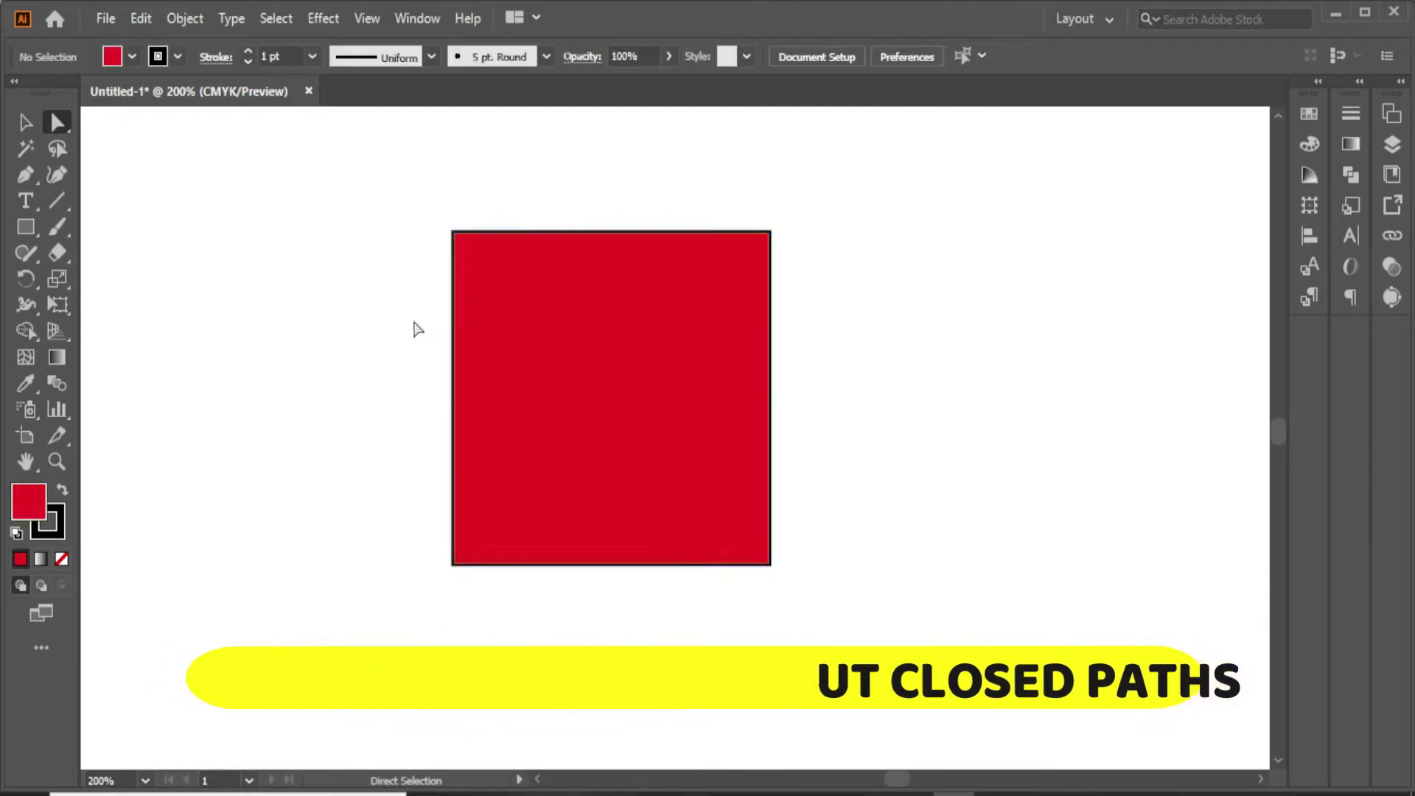
# Remove the red square's top-left anchor point while keeping the path closed, and deselect the shape.
pyautogui.click(453, 233)
pyautogui.click(379, 58)
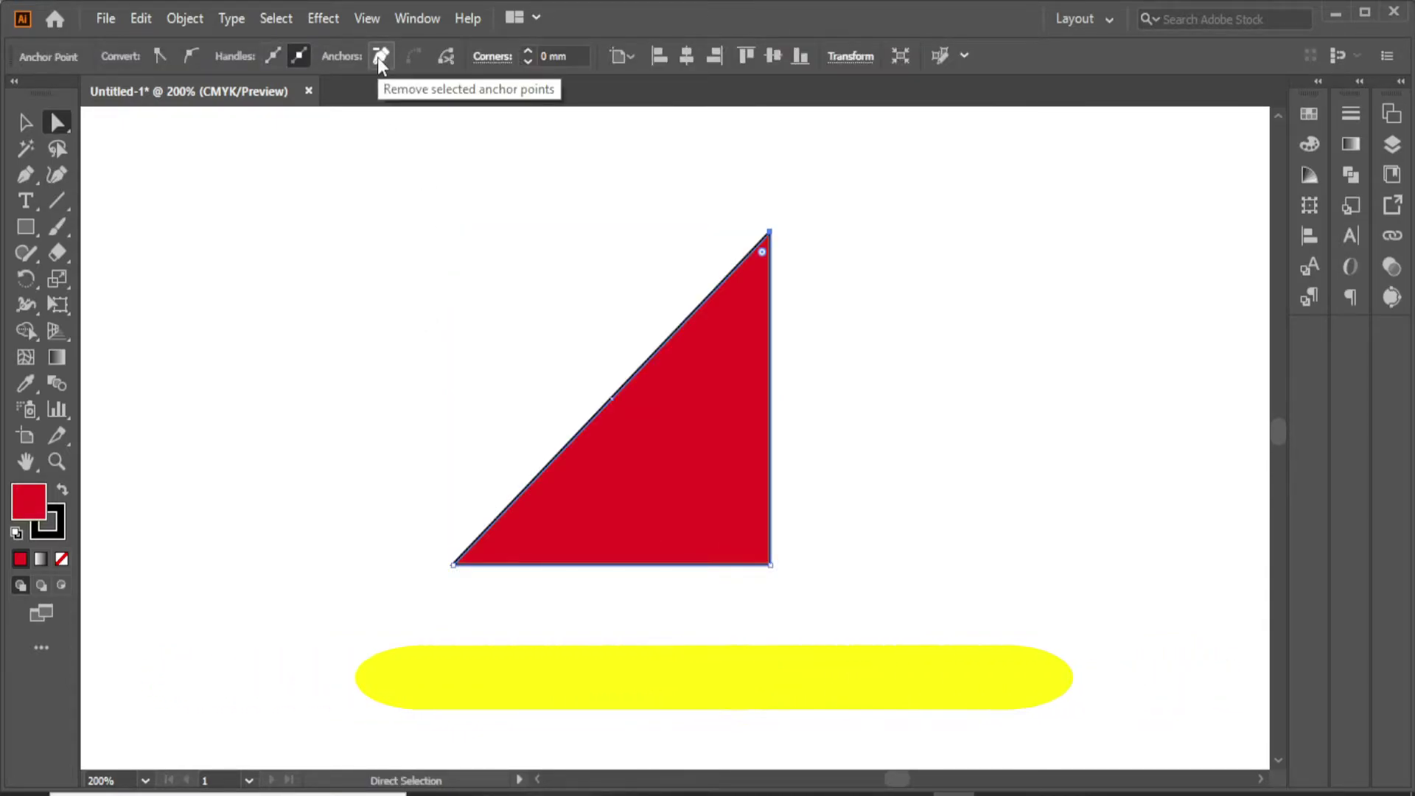
pyautogui.click(473, 404)
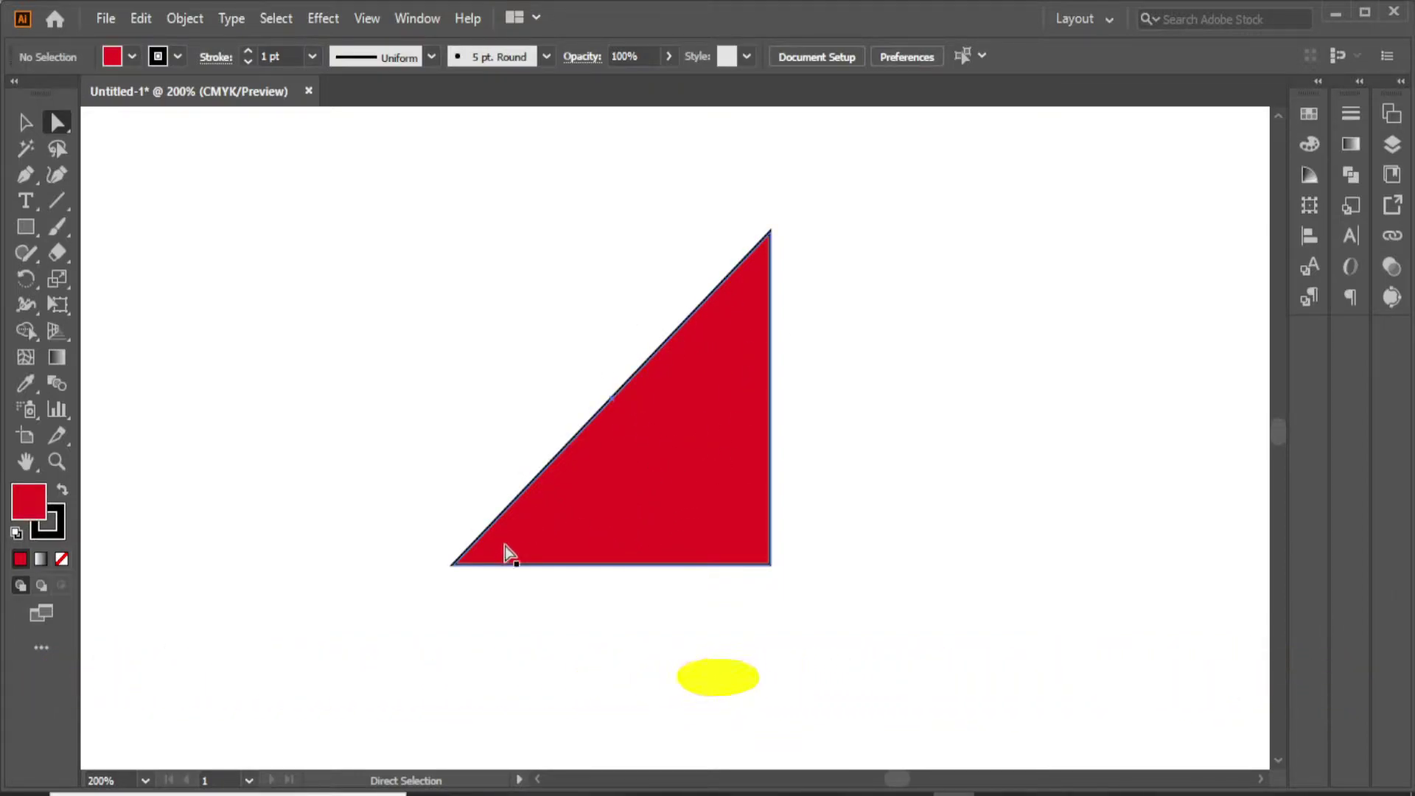
# Try rounding the triangle's bottom-left corner to about 16 mm, undoing both the rounding and the anchor removal.
pyautogui.click(454, 565)
pyautogui.moveTo(475, 558); pyautogui.dragTo(803, 395)
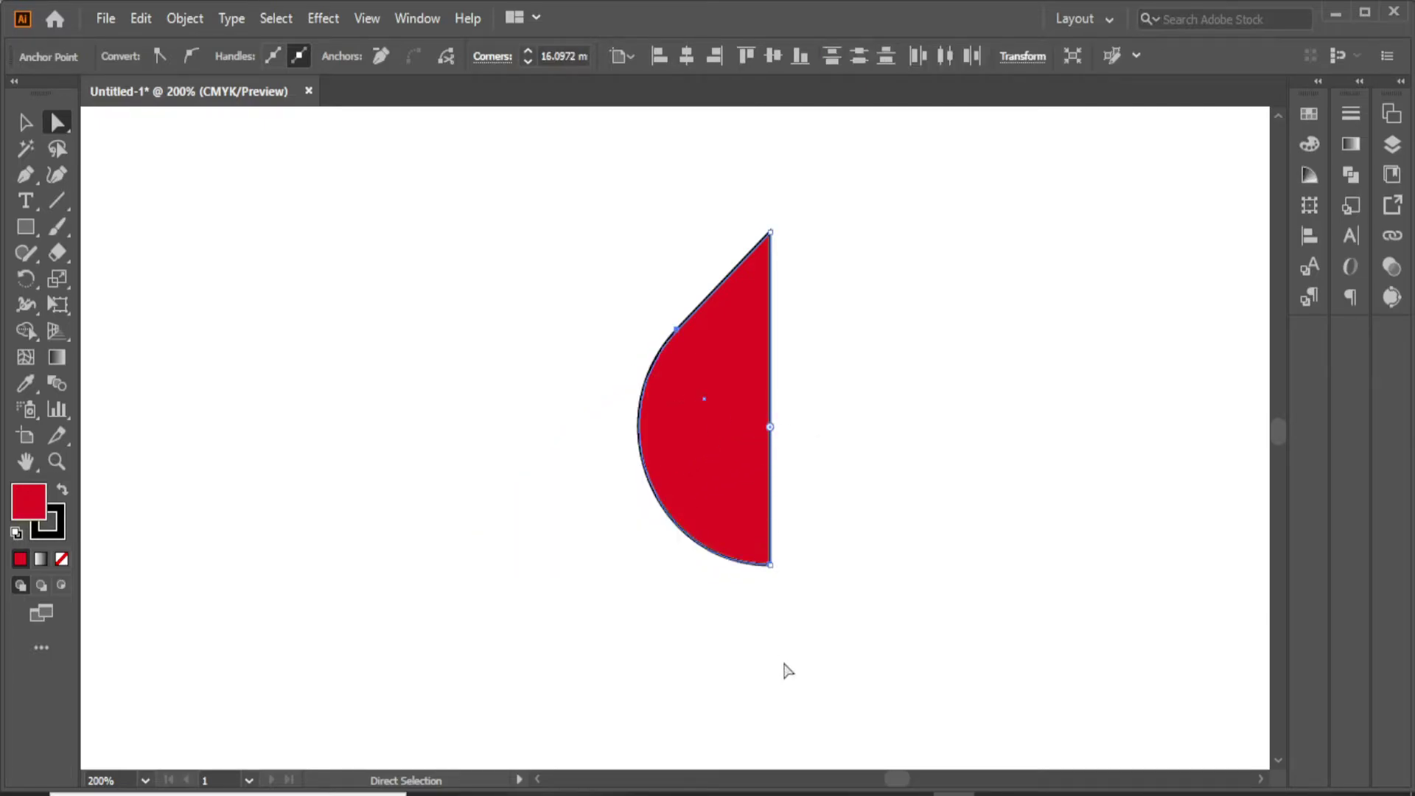
pyautogui.click(779, 711)
pyautogui.hotkey('ctrl', 'z')
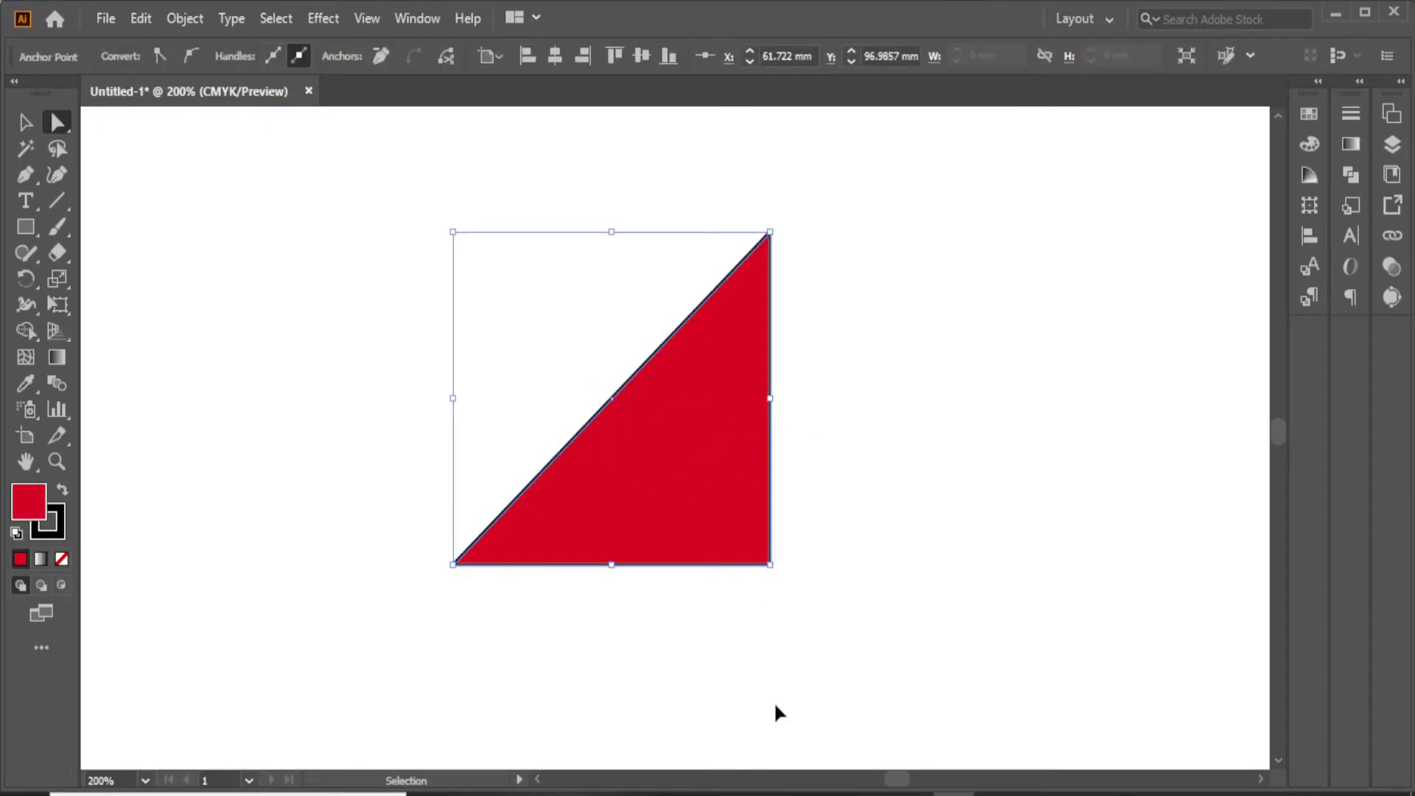
pyautogui.hotkey('ctrl', 'z')
pyautogui.click(714, 677)
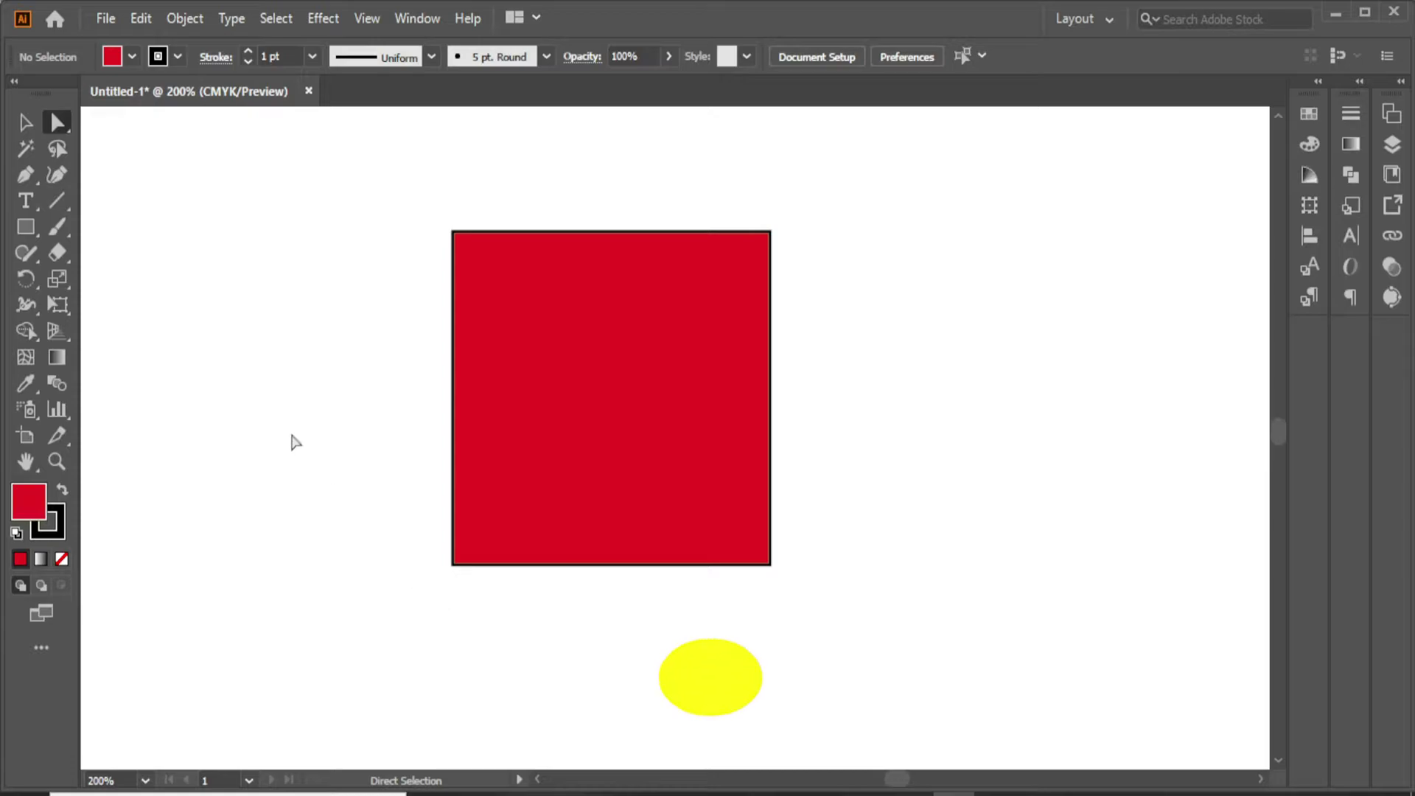
# Delete the red square and reset the fill and stroke to their default colors.
pyautogui.click(562, 401)
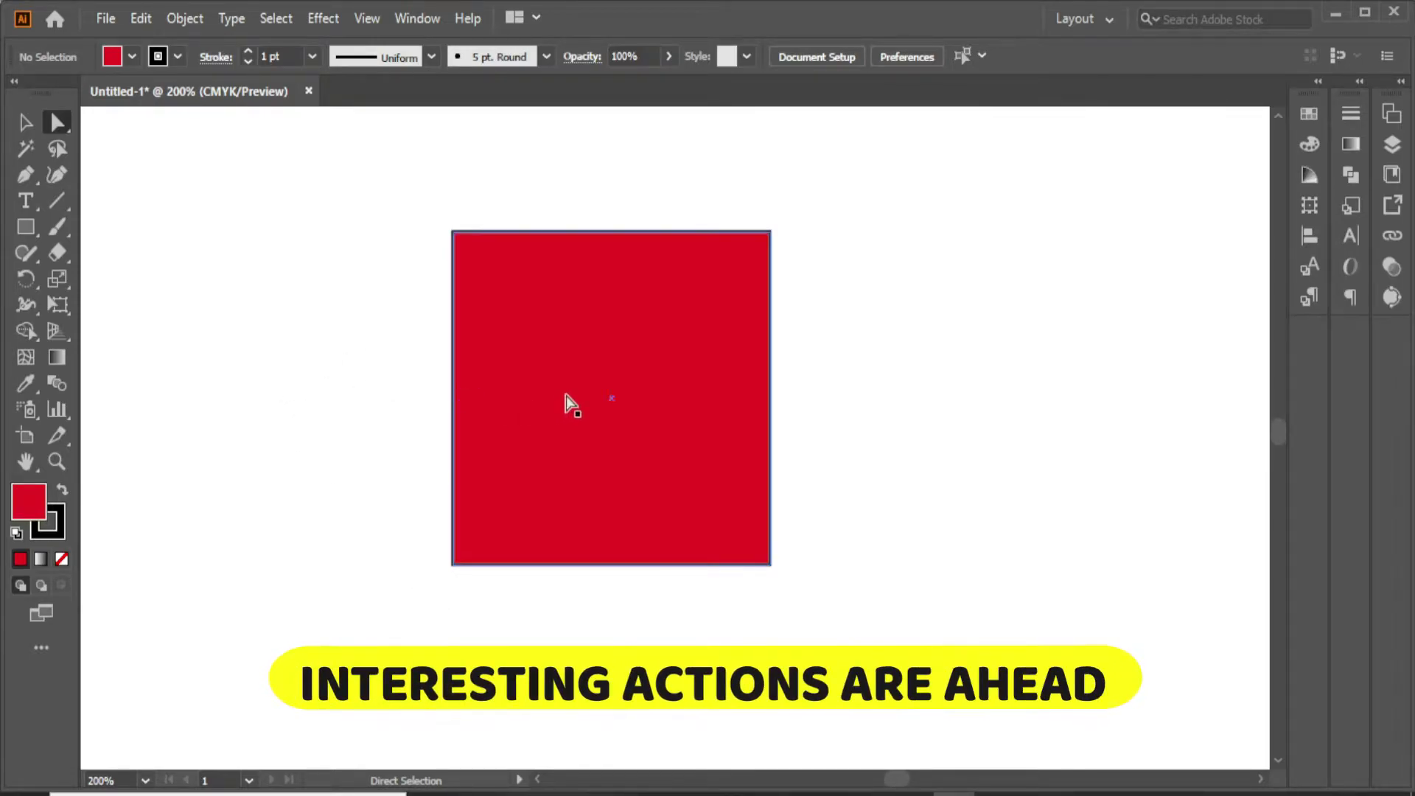
pyautogui.press('Delete')
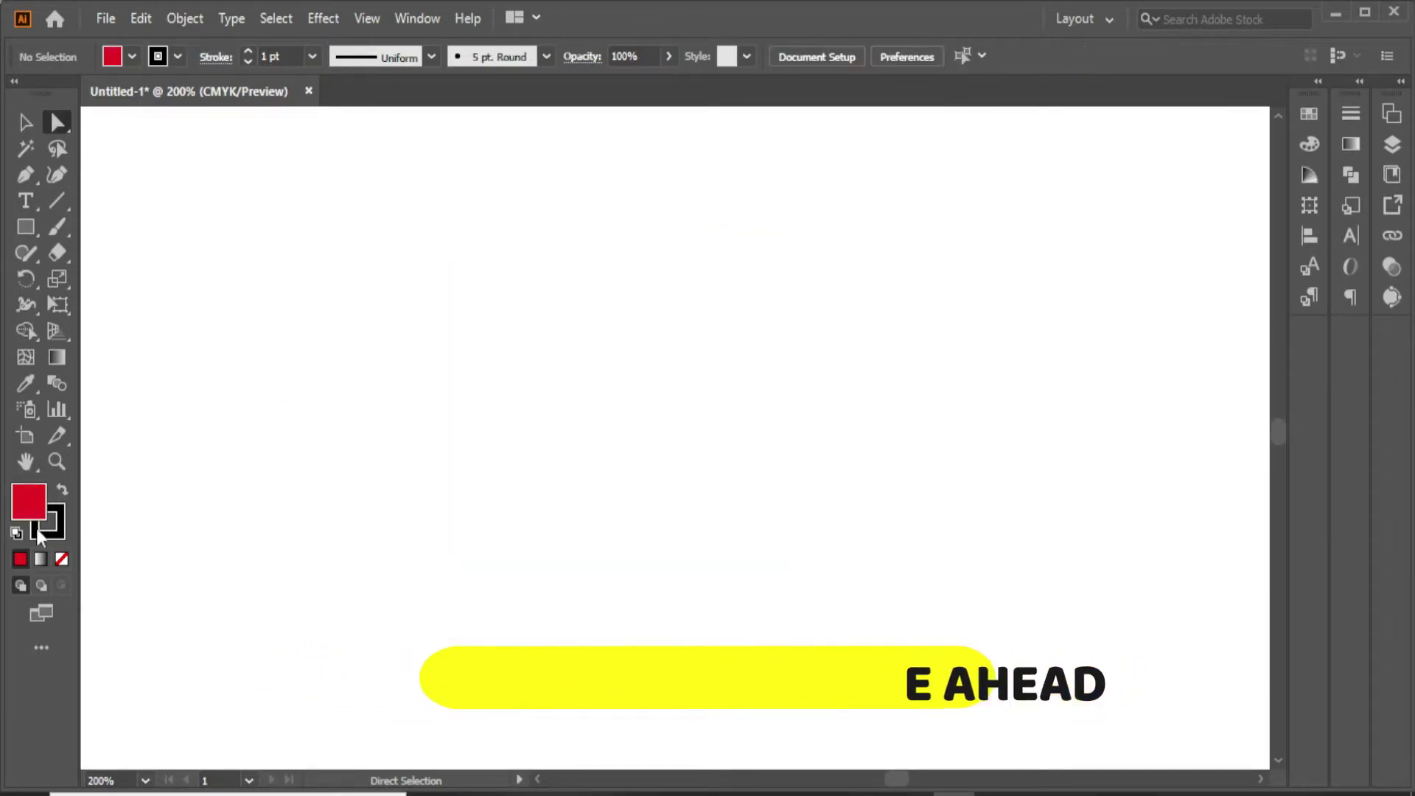
pyautogui.press('d')
# Draw a circle with the Ellipse tool, switch to the Direct Selection tool and deselect the circle.
pyautogui.click(29, 231)
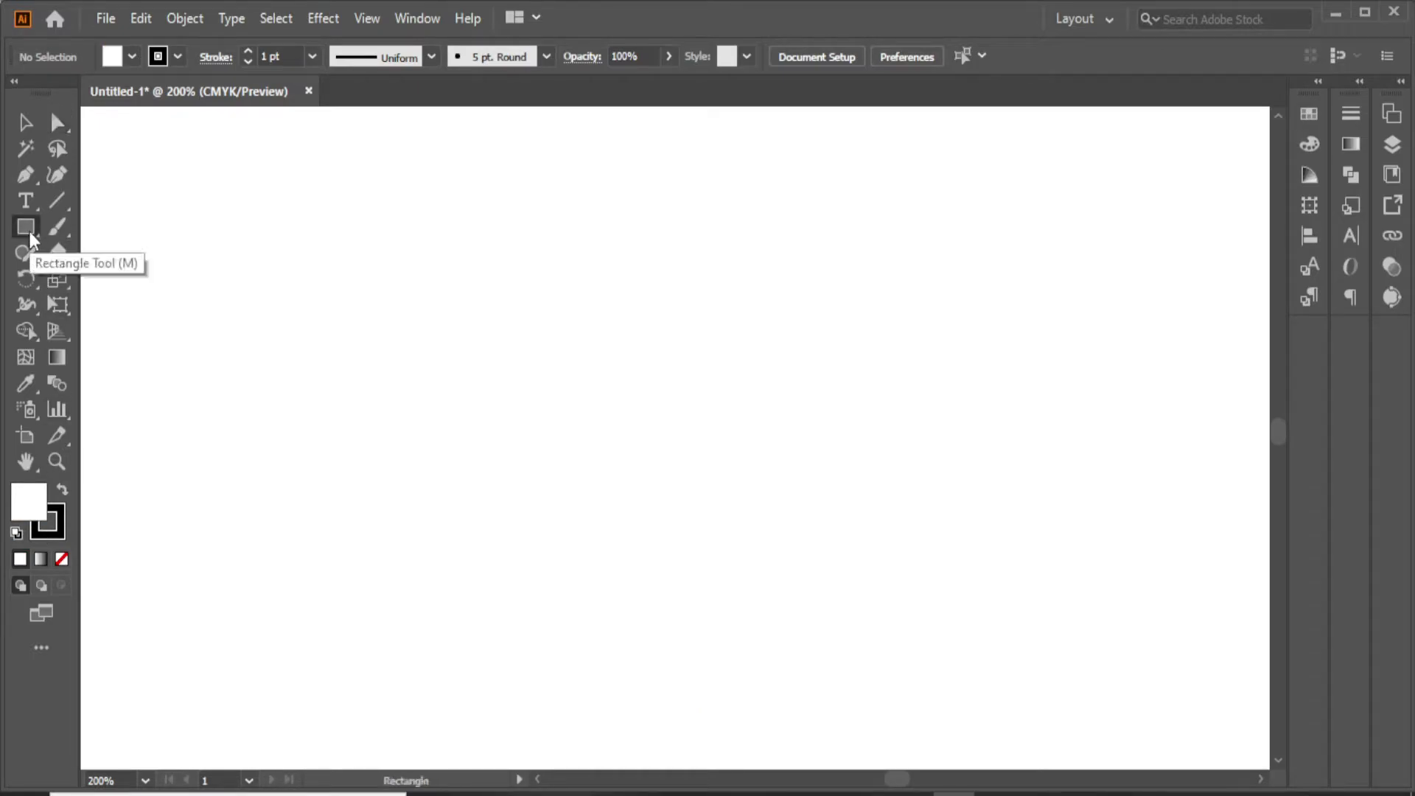
pyautogui.click(84, 280)
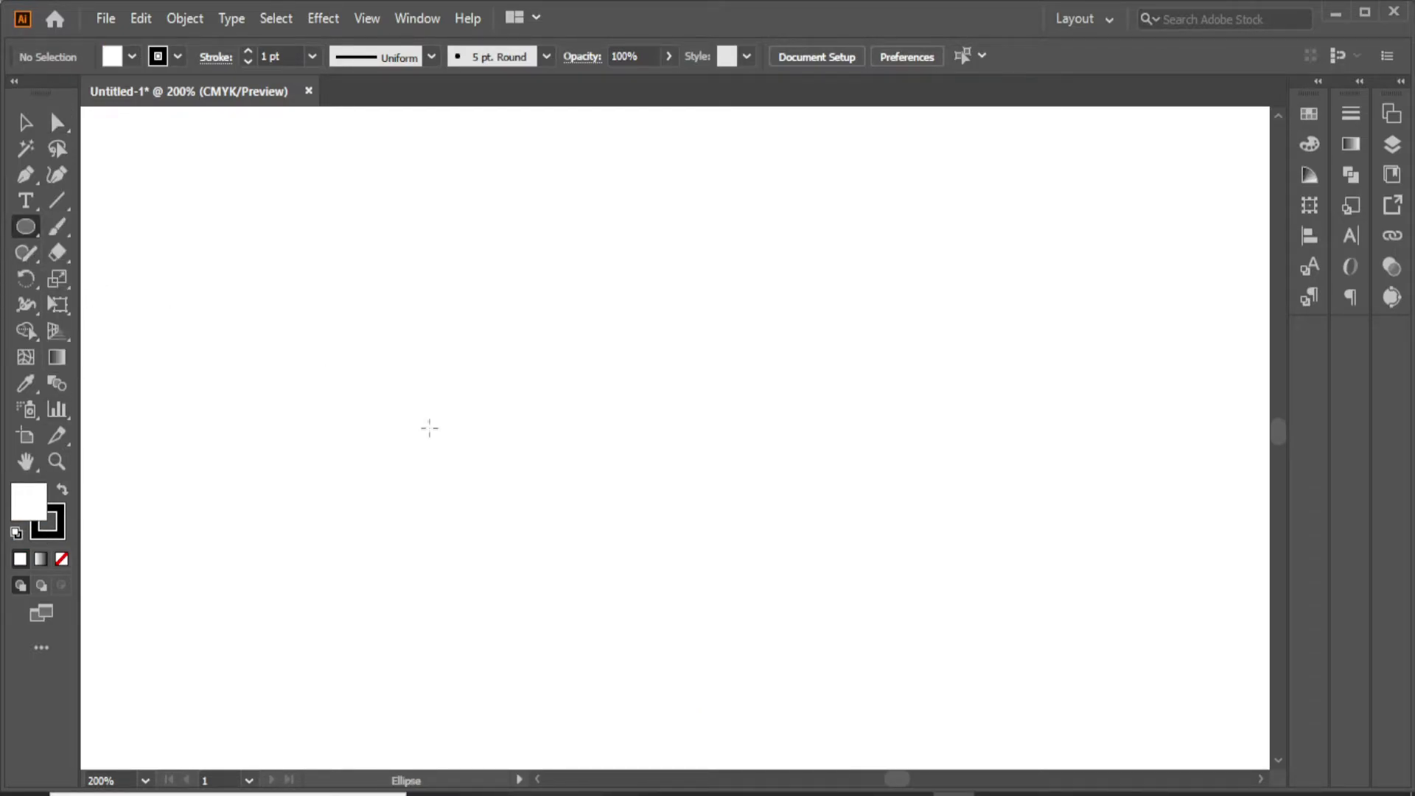
pyautogui.moveTo(585, 372); pyautogui.dragTo(723, 489)
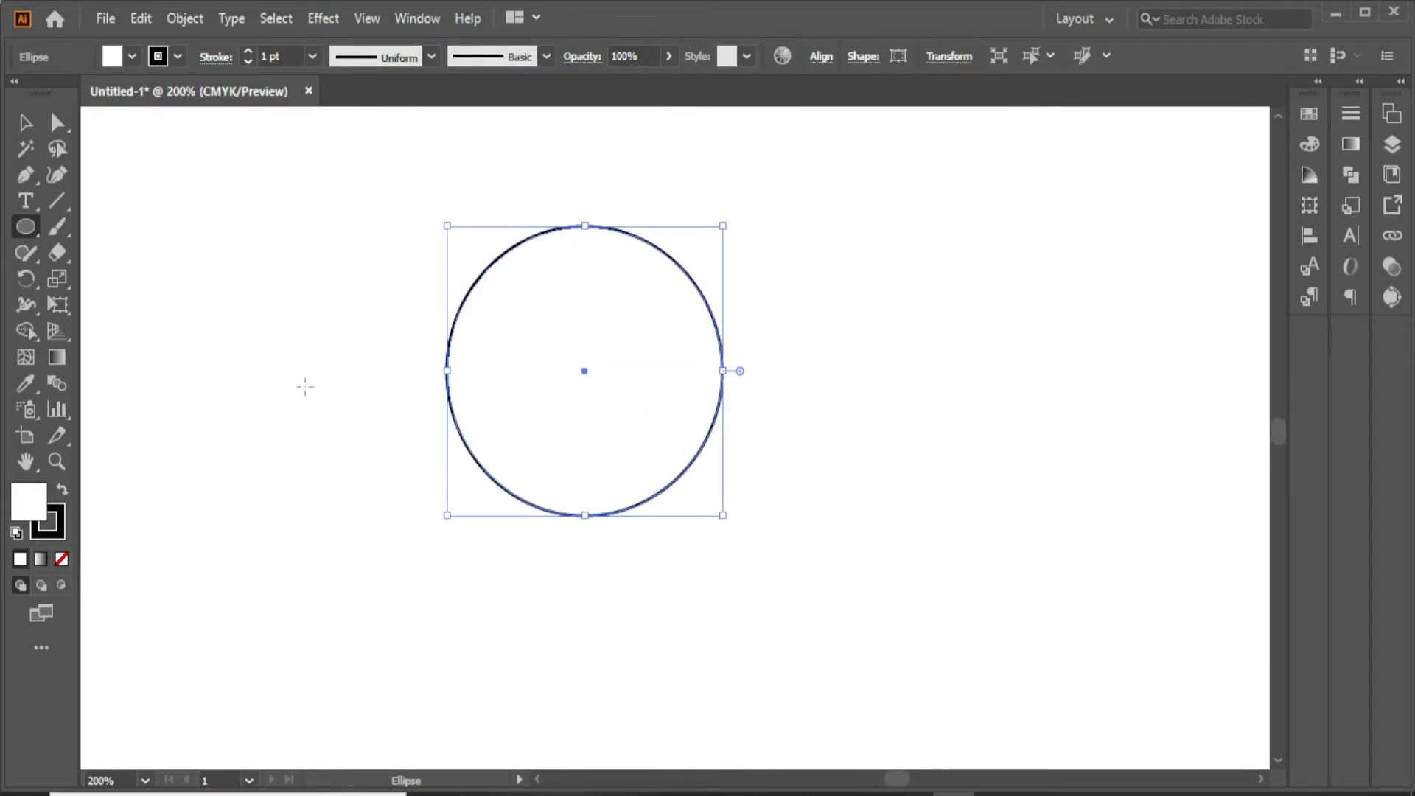
pyautogui.click(56, 127)
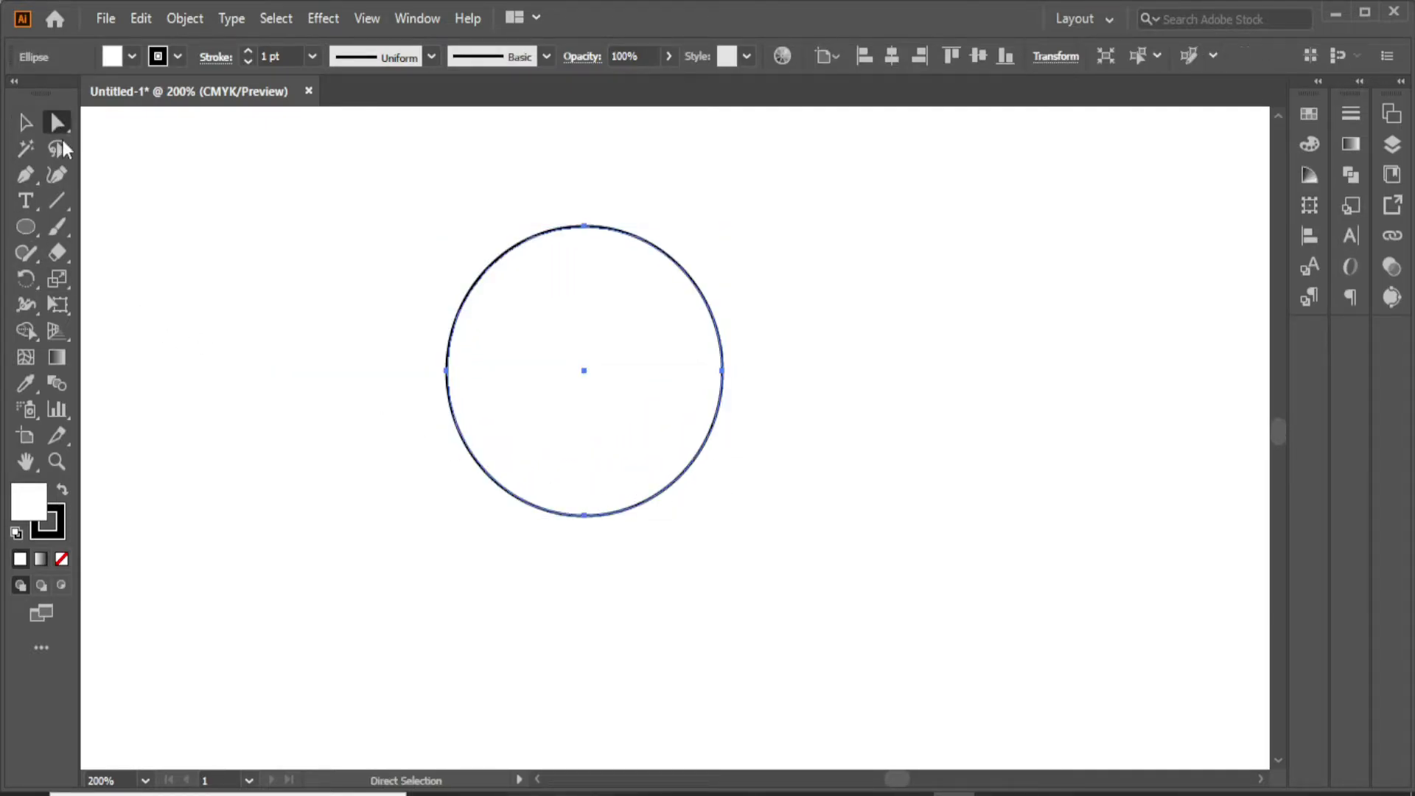
pyautogui.click(378, 389)
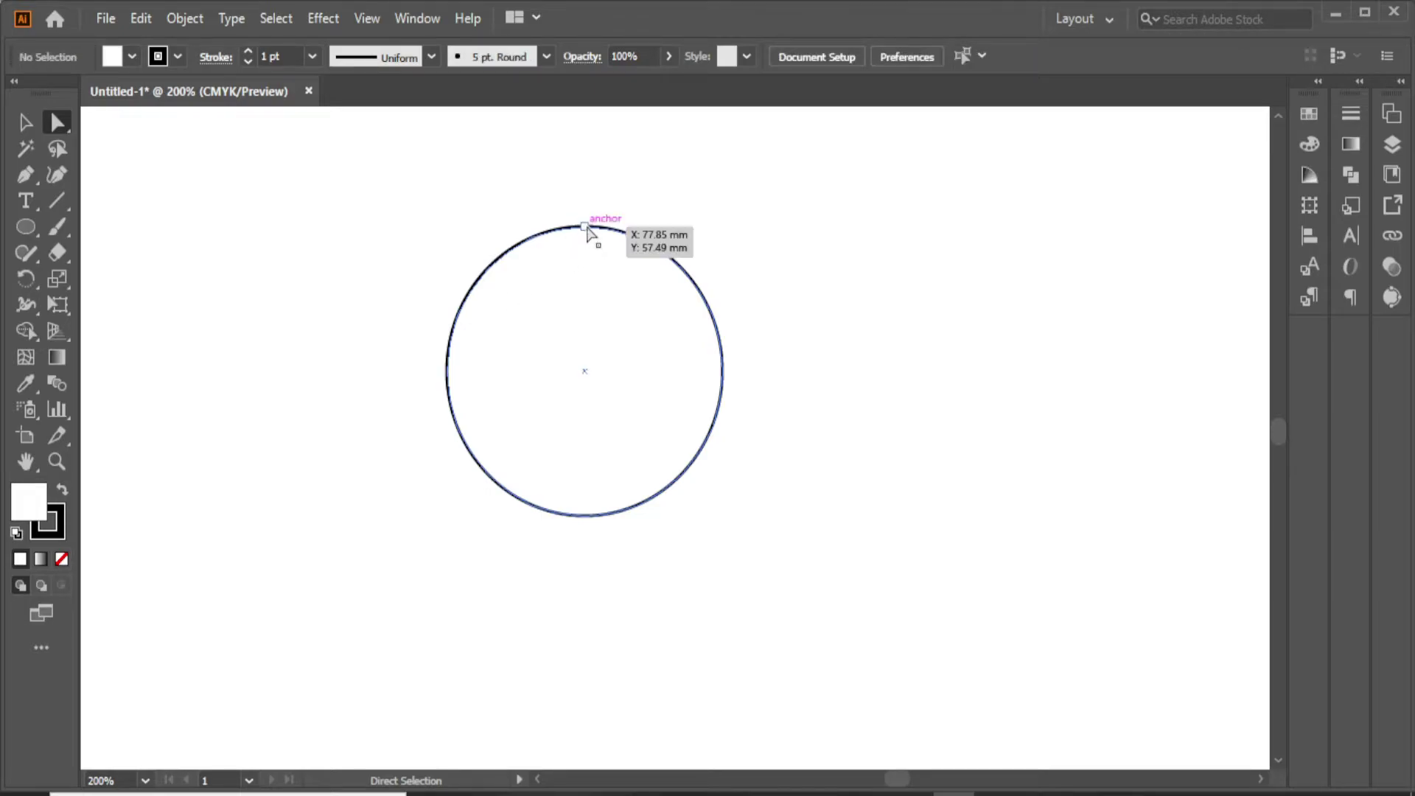
# Try reshaping the circle by adjusting its anchor points, undoing the changes.
pyautogui.moveTo(548, 492); pyautogui.dragTo(370, 207)
pyautogui.hotkey('ctrl', 'z')
pyautogui.hotkey('ctrl', 'z')
pyautogui.hotkey('ctrl', 'z')
pyautogui.hotkey('ctrl', 'z')
pyautogui.hotkey('ctrl', 'z')
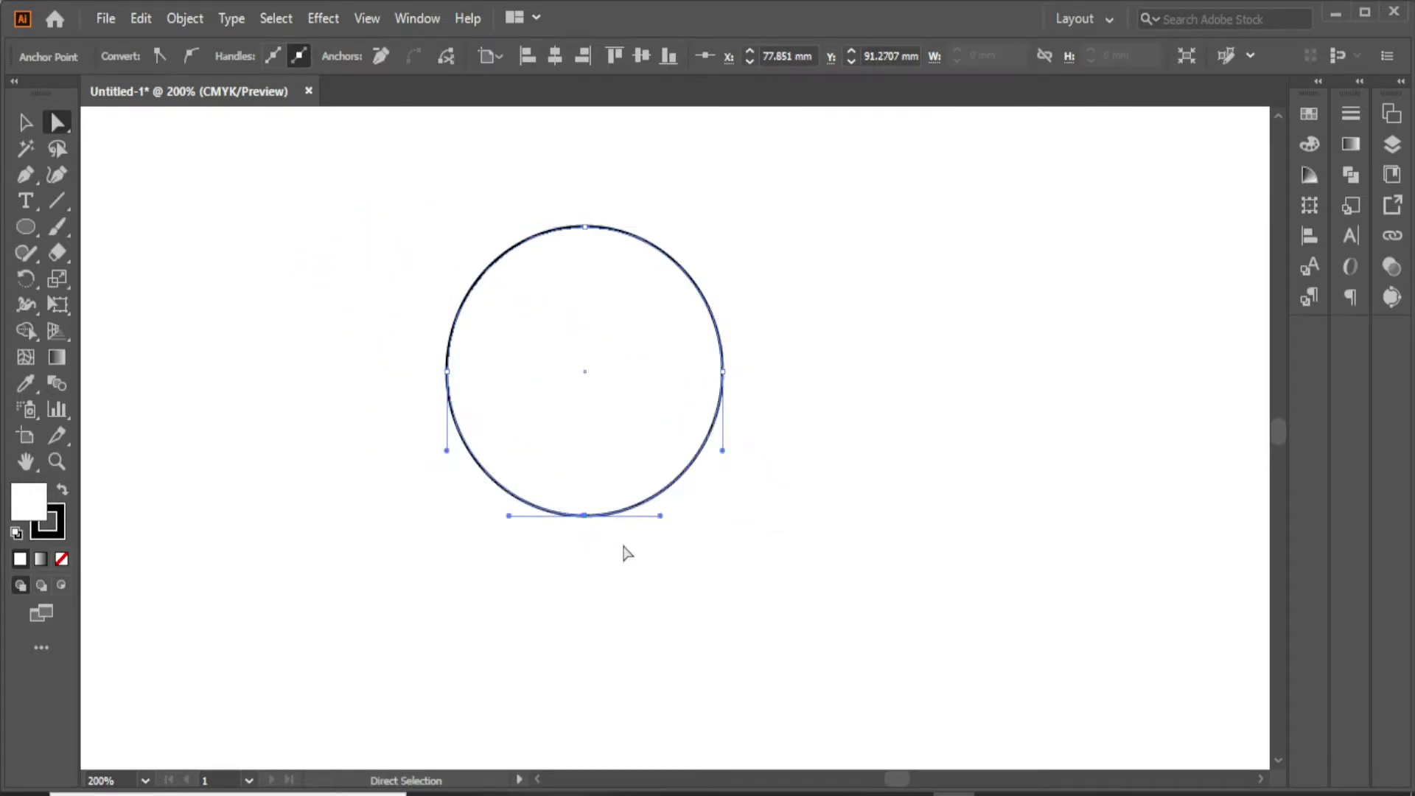
# Try stretching the circle by moving its bottom anchor point straight down, undoing the change.
pyautogui.click(614, 575)
pyautogui.moveTo(557, 486); pyautogui.dragTo(586, 641)
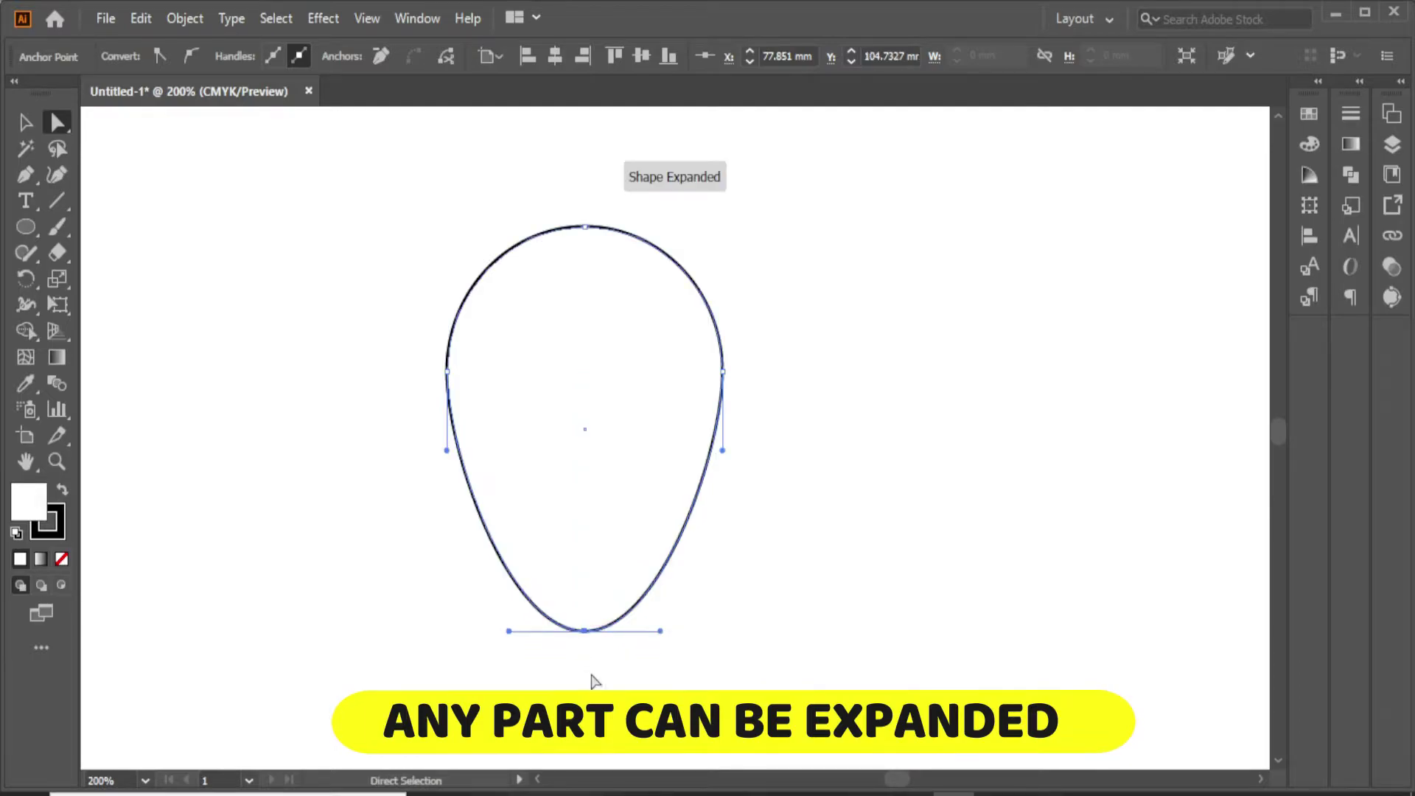
pyautogui.hotkey('ctrl', 'z')
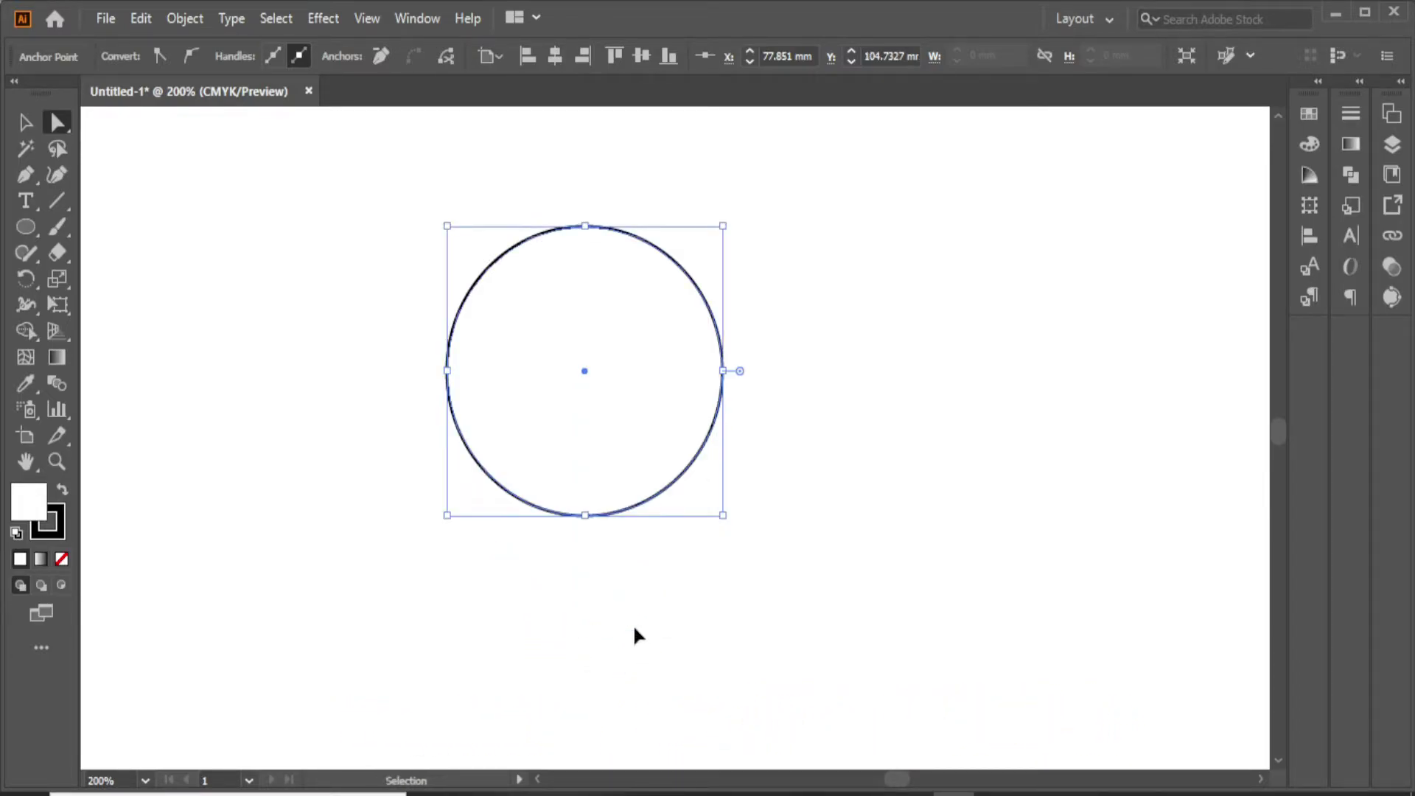
# Move the whole circle lower on the artboard with the Selection tool.
pyautogui.click(25, 123)
pyautogui.moveTo(594, 315); pyautogui.dragTo(587, 434)
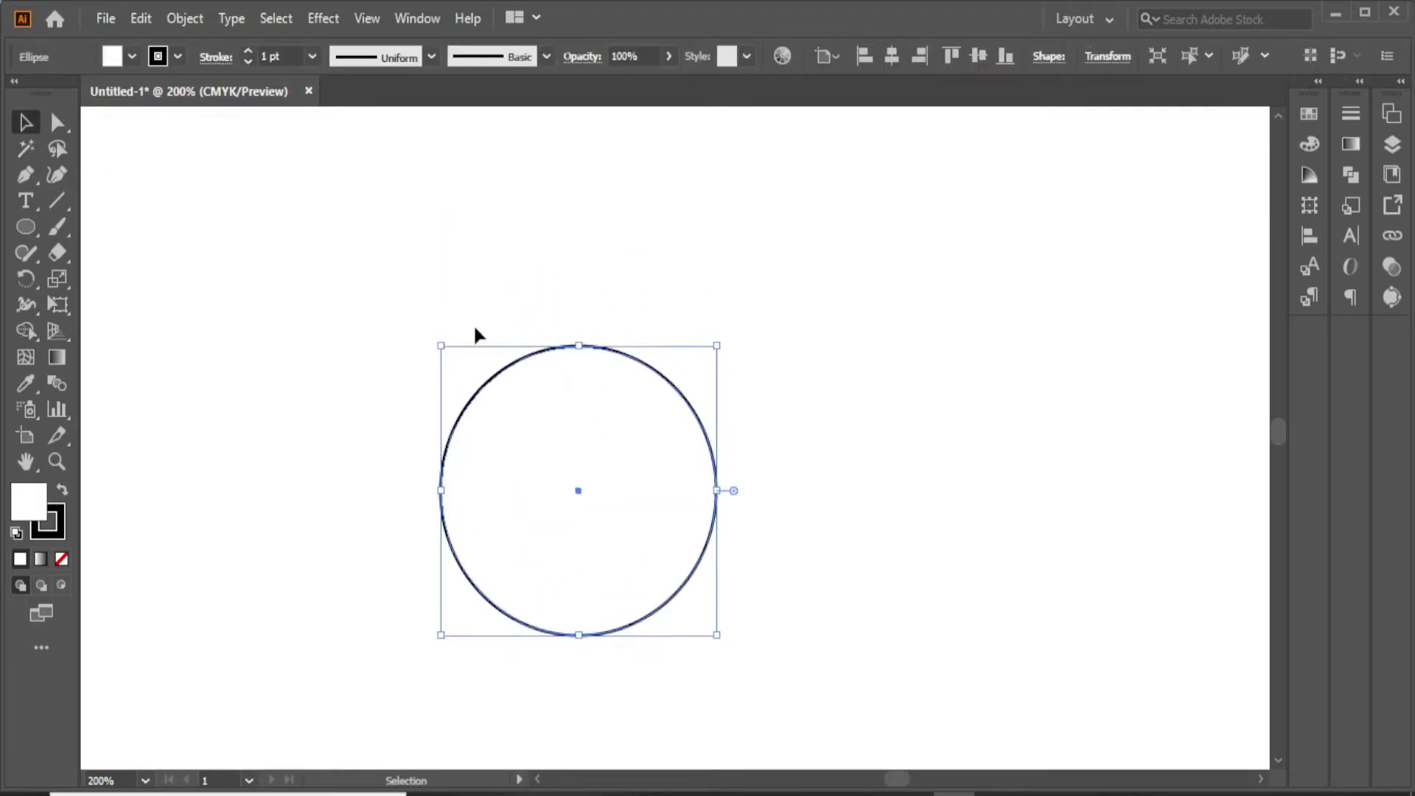
# Move the circle's top anchor point straight up with the Direct Selection tool to form an egg shape, and deselect it.
pyautogui.click(57, 124)
pyautogui.moveTo(540, 294); pyautogui.dragTo(628, 436)
pyautogui.moveTo(579, 346); pyautogui.dragTo(582, 223)
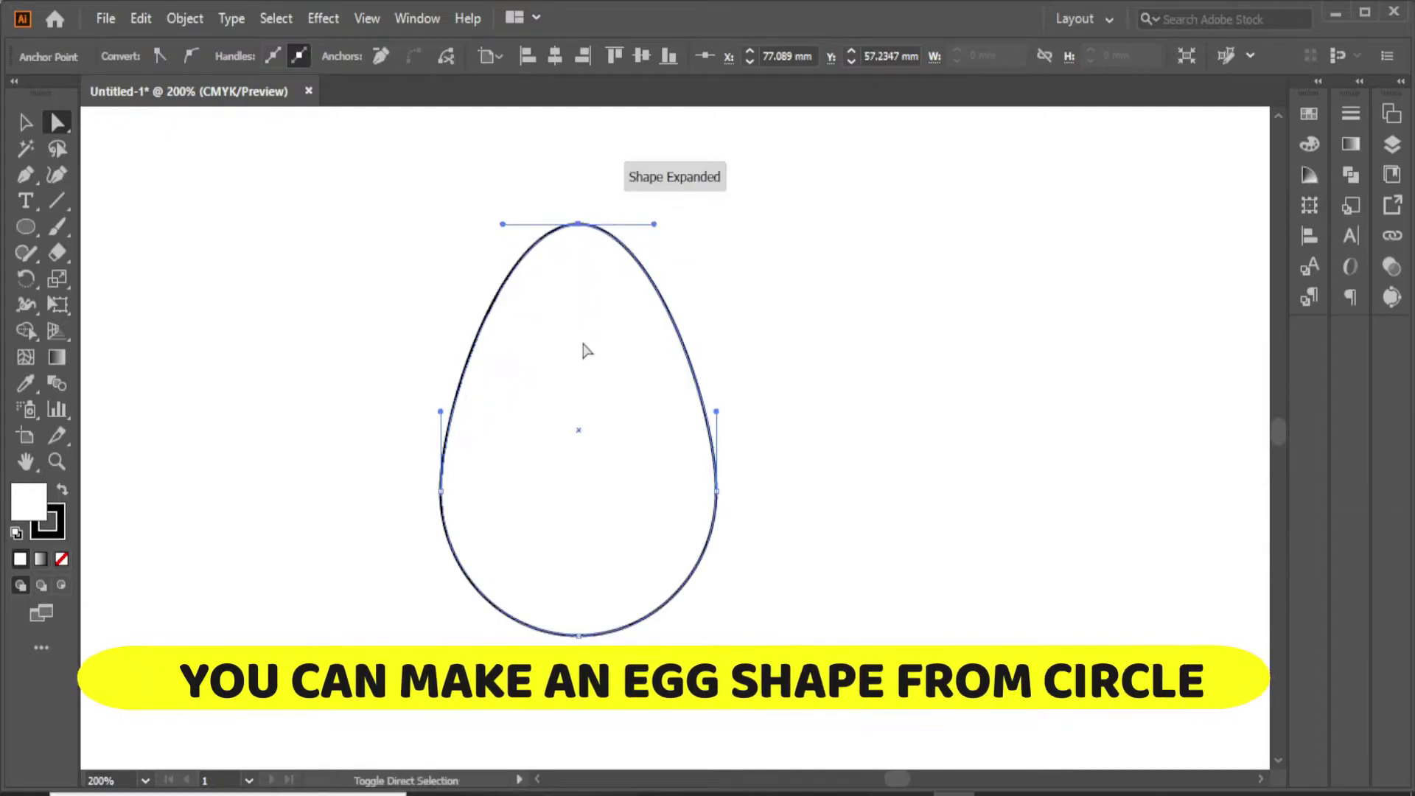
pyautogui.click(417, 363)
# Select the whole egg with the Selection tool, undo its reshaping back to a circle, and deselect it.
pyautogui.click(25, 123)
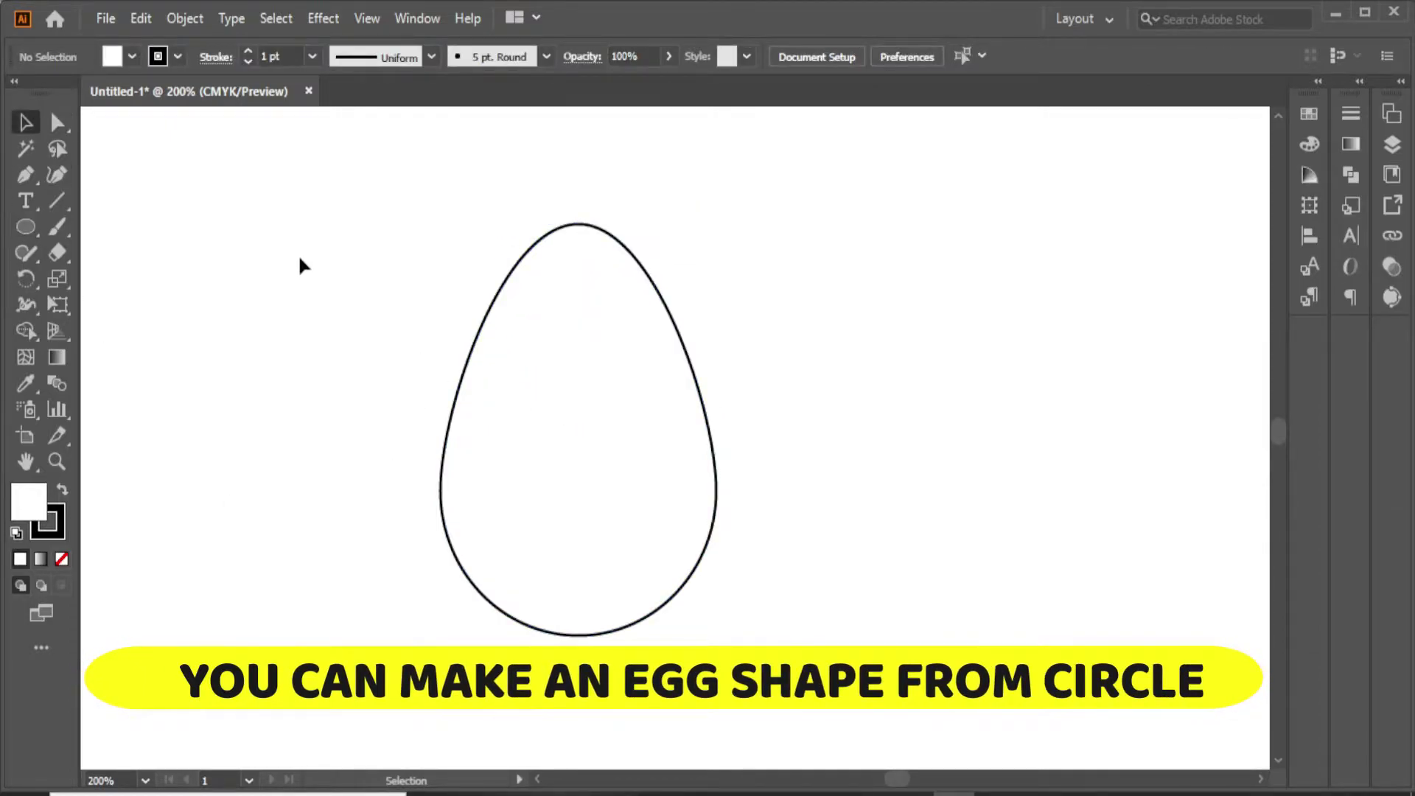
pyautogui.moveTo(408, 314); pyautogui.dragTo(519, 466)
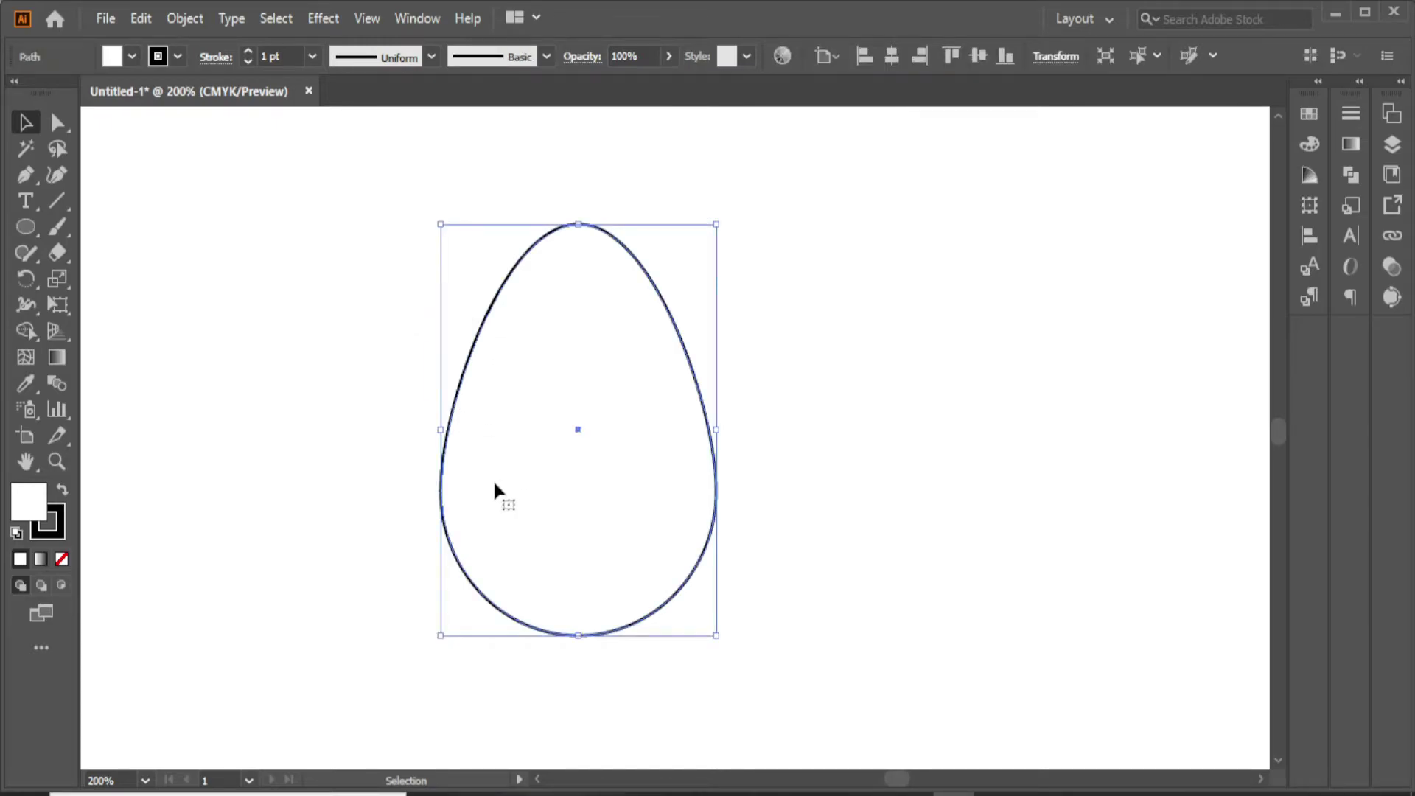
pyautogui.press('a')
pyautogui.hotkey('ctrl', 'z')
pyautogui.press('v')
pyautogui.click(837, 300)
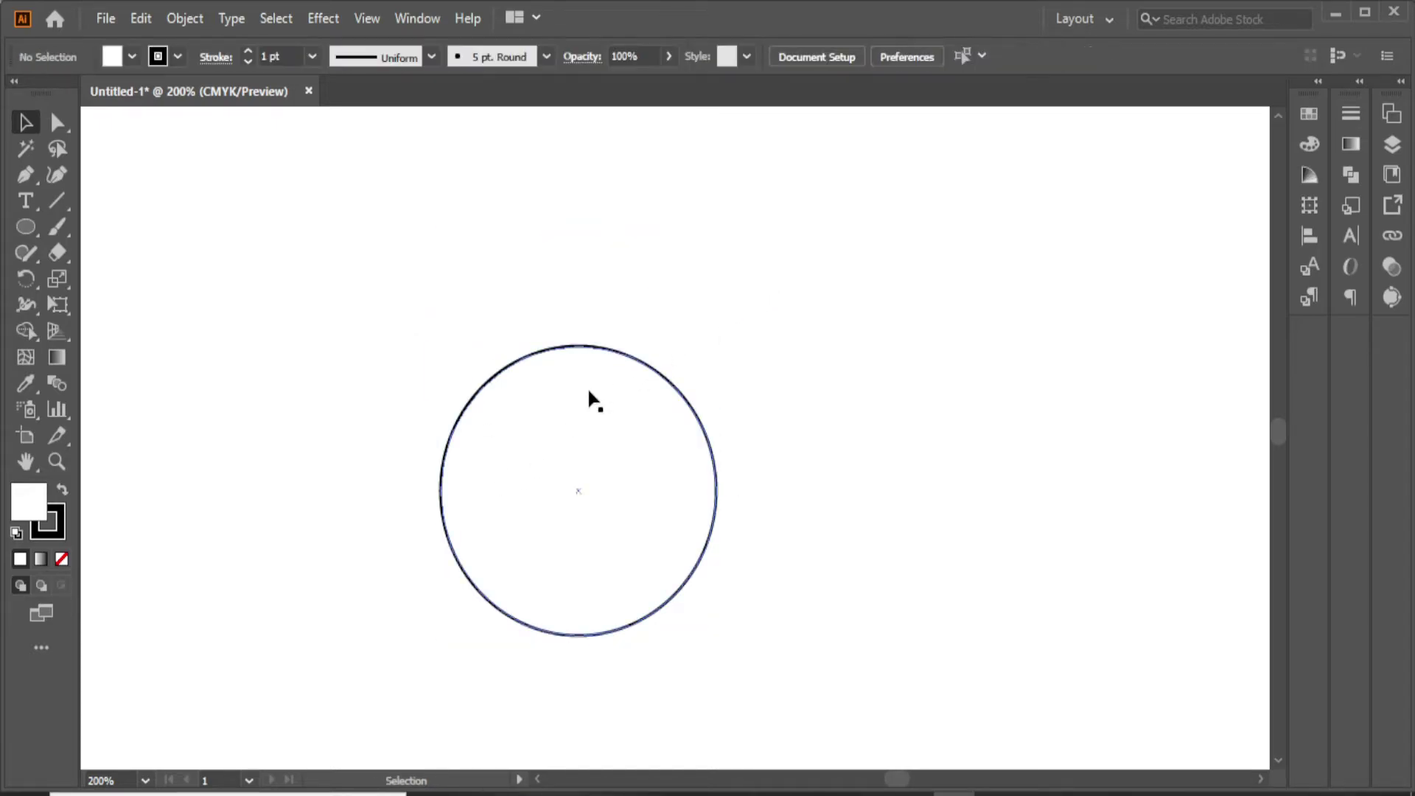
# Widen the circle's upper curve by stretching both direction handles of its top anchor point outward with the Direct Selection tool.
pyautogui.click(609, 383)
pyautogui.click(653, 296)
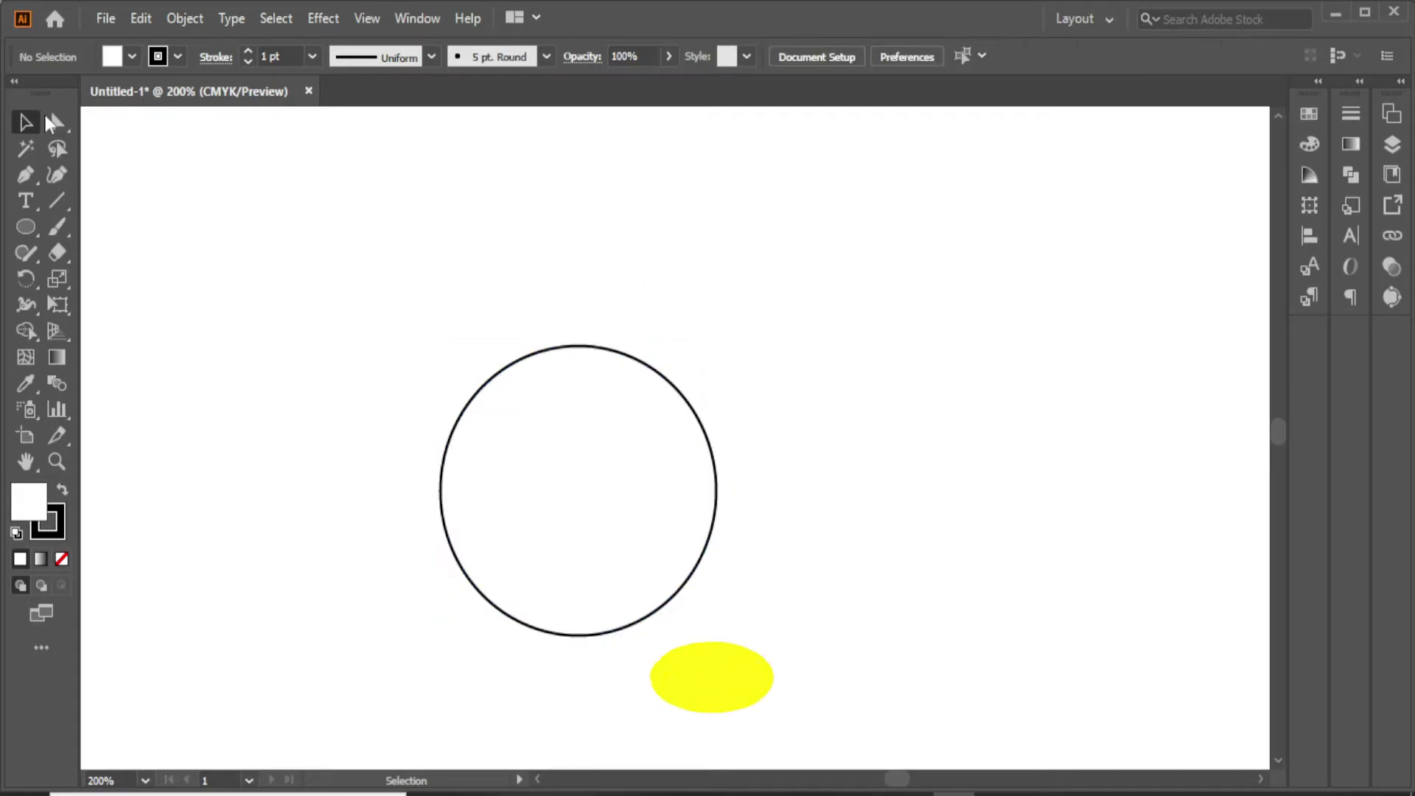
pyautogui.press('a')
pyautogui.click(635, 364)
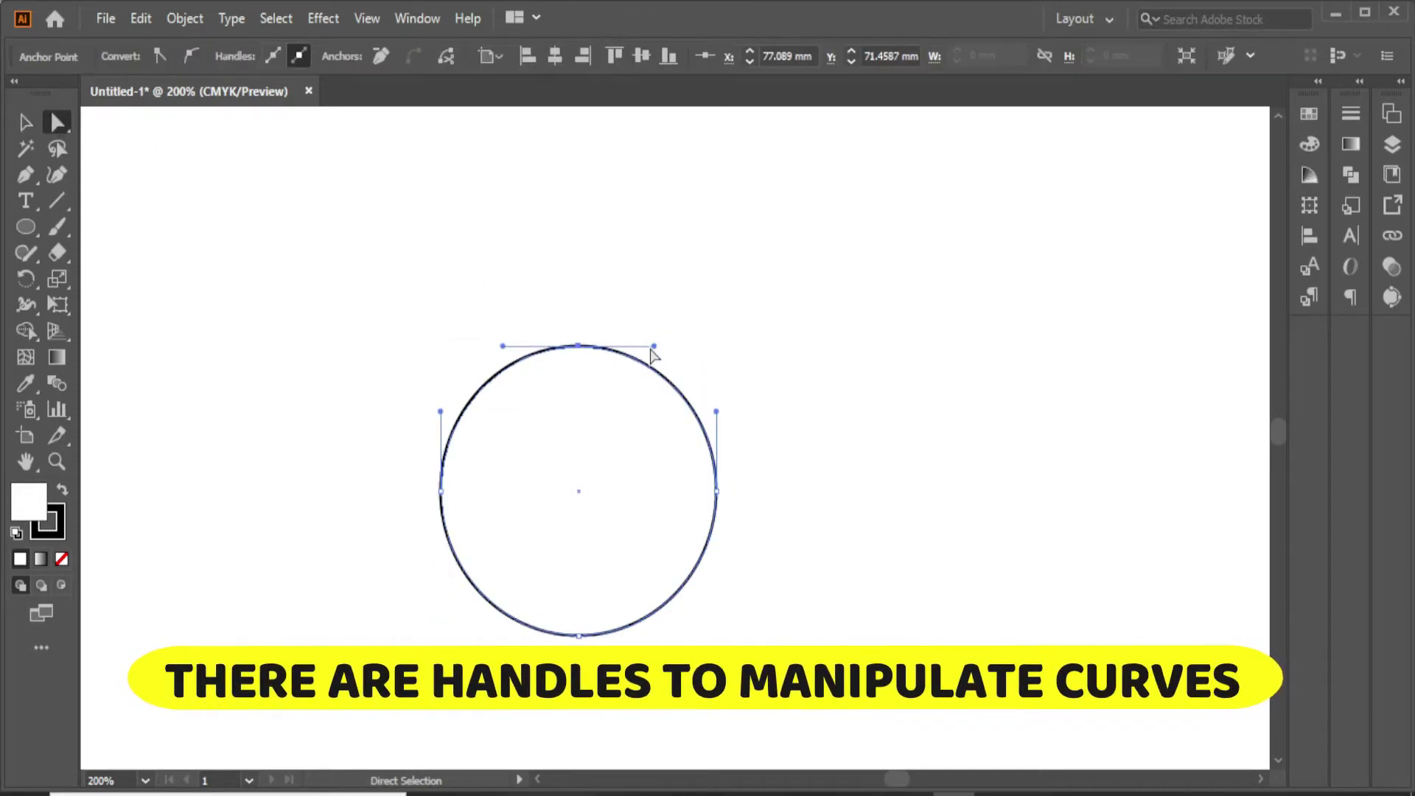
pyautogui.moveTo(654, 348); pyautogui.dragTo(709, 333)
pyautogui.moveTo(503, 353); pyautogui.dragTo(432, 336)
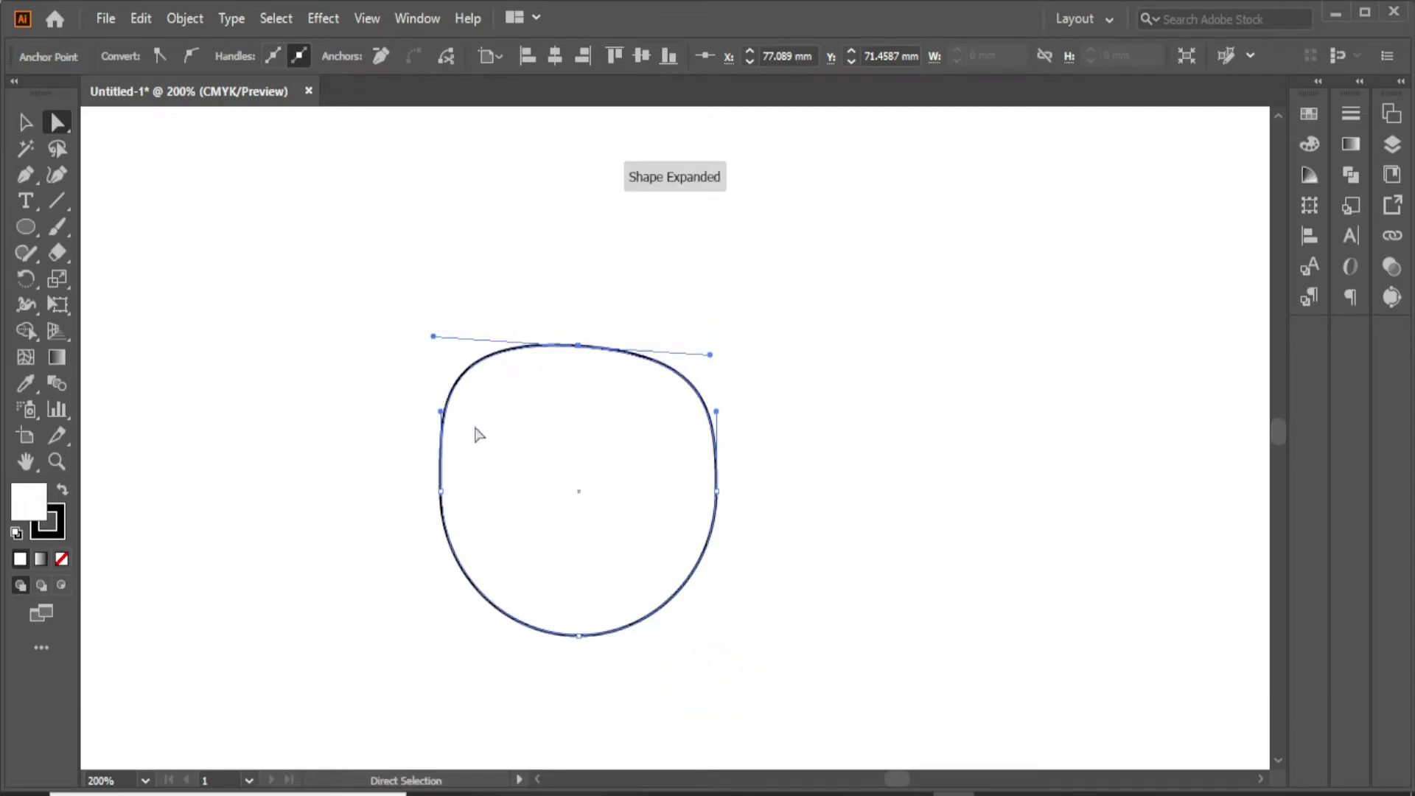
# Shorten and rotate the top anchor point's linked handles to bend the circle's top into a skewed peak.
pyautogui.moveTo(709, 359); pyautogui.dragTo(619, 351)
pyautogui.moveTo(435, 330); pyautogui.dragTo(550, 379)
pyautogui.moveTo(615, 309); pyautogui.dragTo(520, 300)
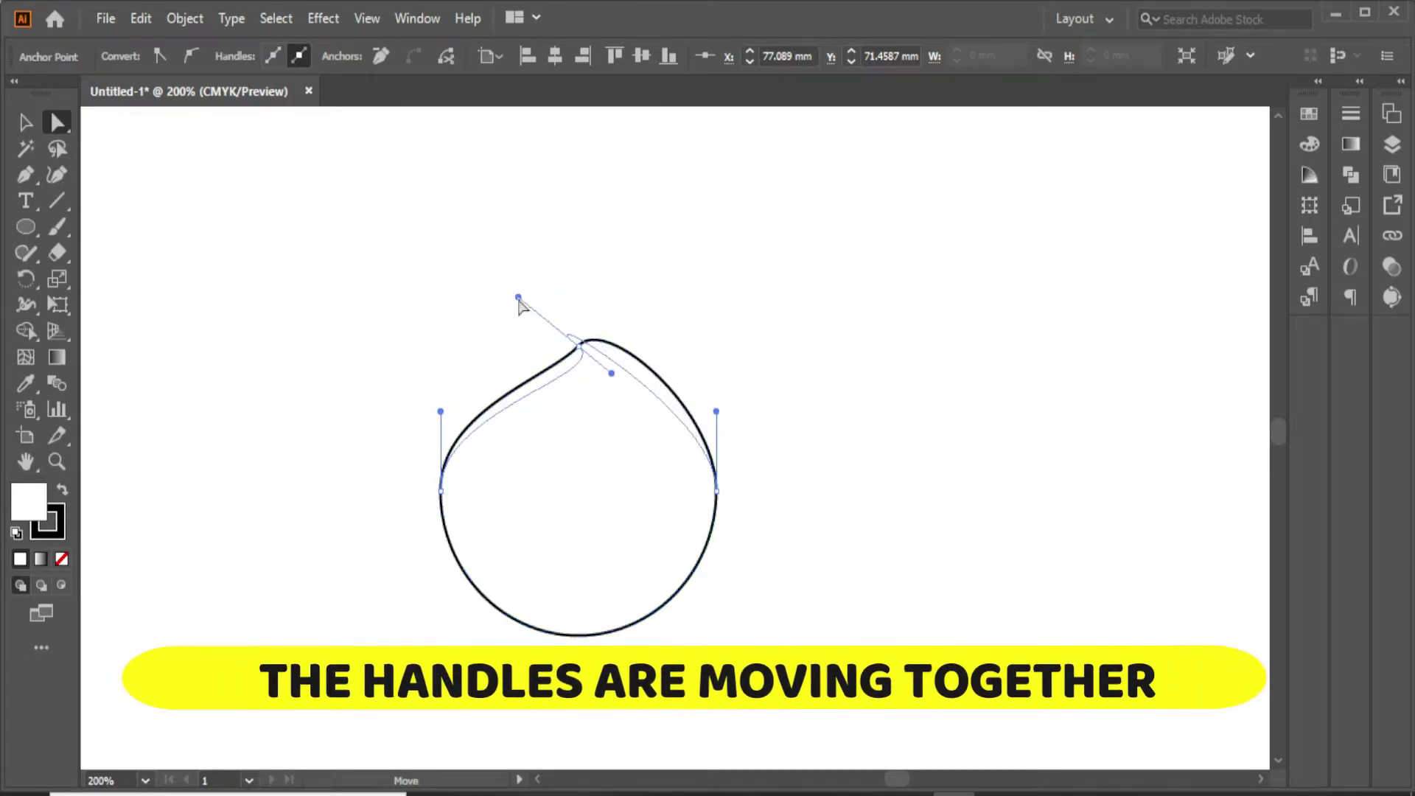
# Undo all the handle changes back to the plain circle and deselect it.
pyautogui.hotkey('ctrl', 'z')
pyautogui.hotkey('ctrl', 'z')
pyautogui.hotkey('ctrl', 'z')
pyautogui.hotkey('ctrl', 'z')
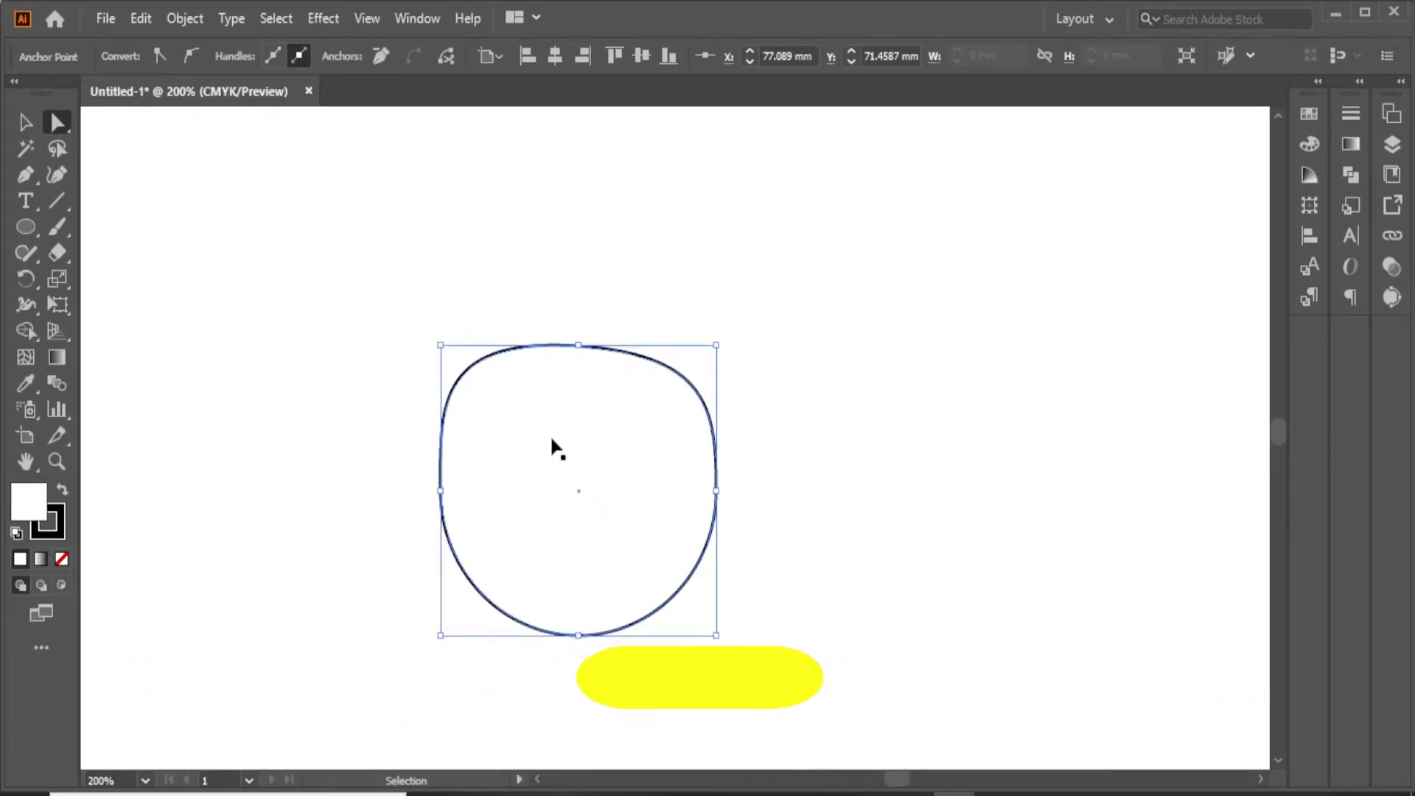
pyautogui.hotkey('ctrl', 'z')
pyautogui.click(688, 288)
# Bend the two handles of the circle's top anchor point independently downward and inward to form a symmetrical pointed tip.
pyautogui.moveTo(537, 307); pyautogui.dragTo(637, 427)
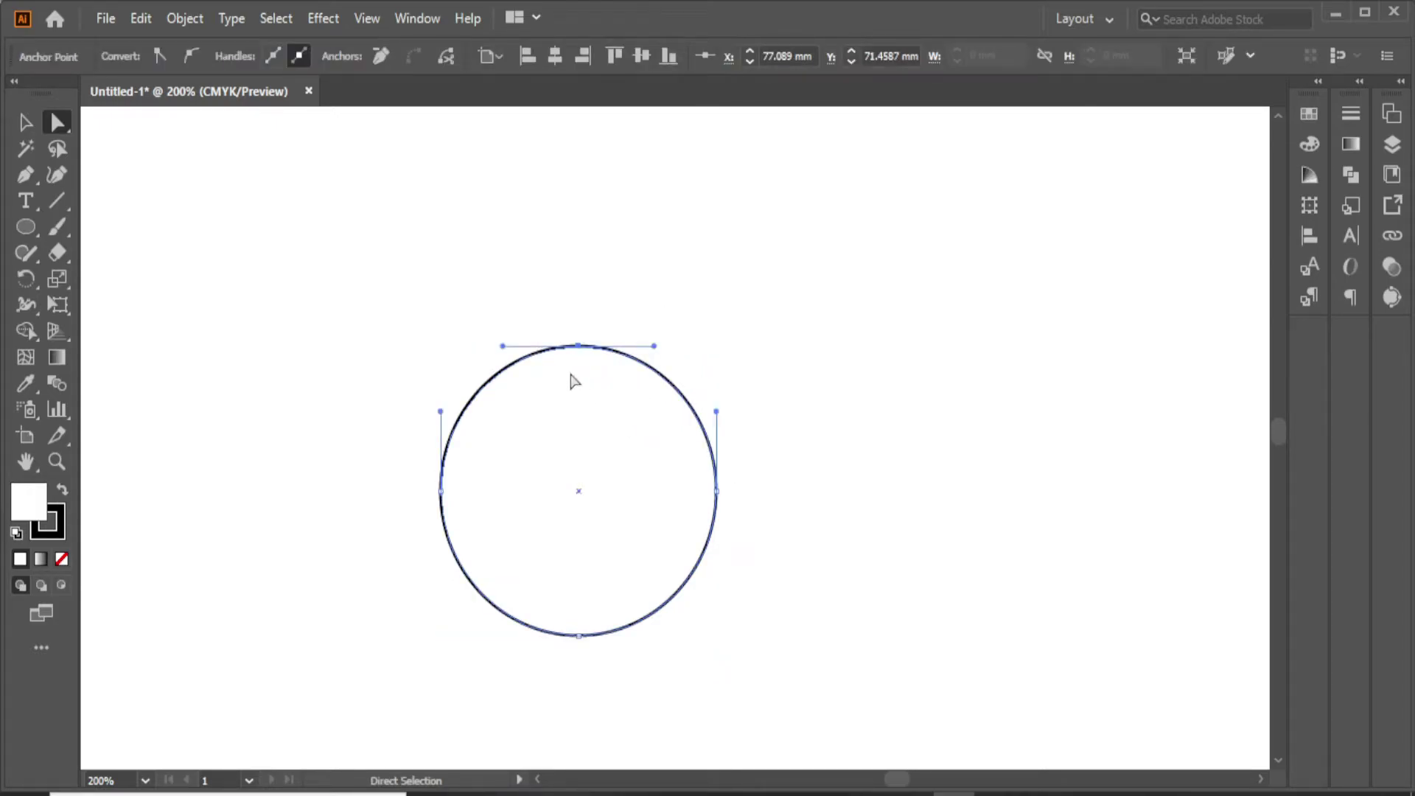
pyautogui.press('alt')
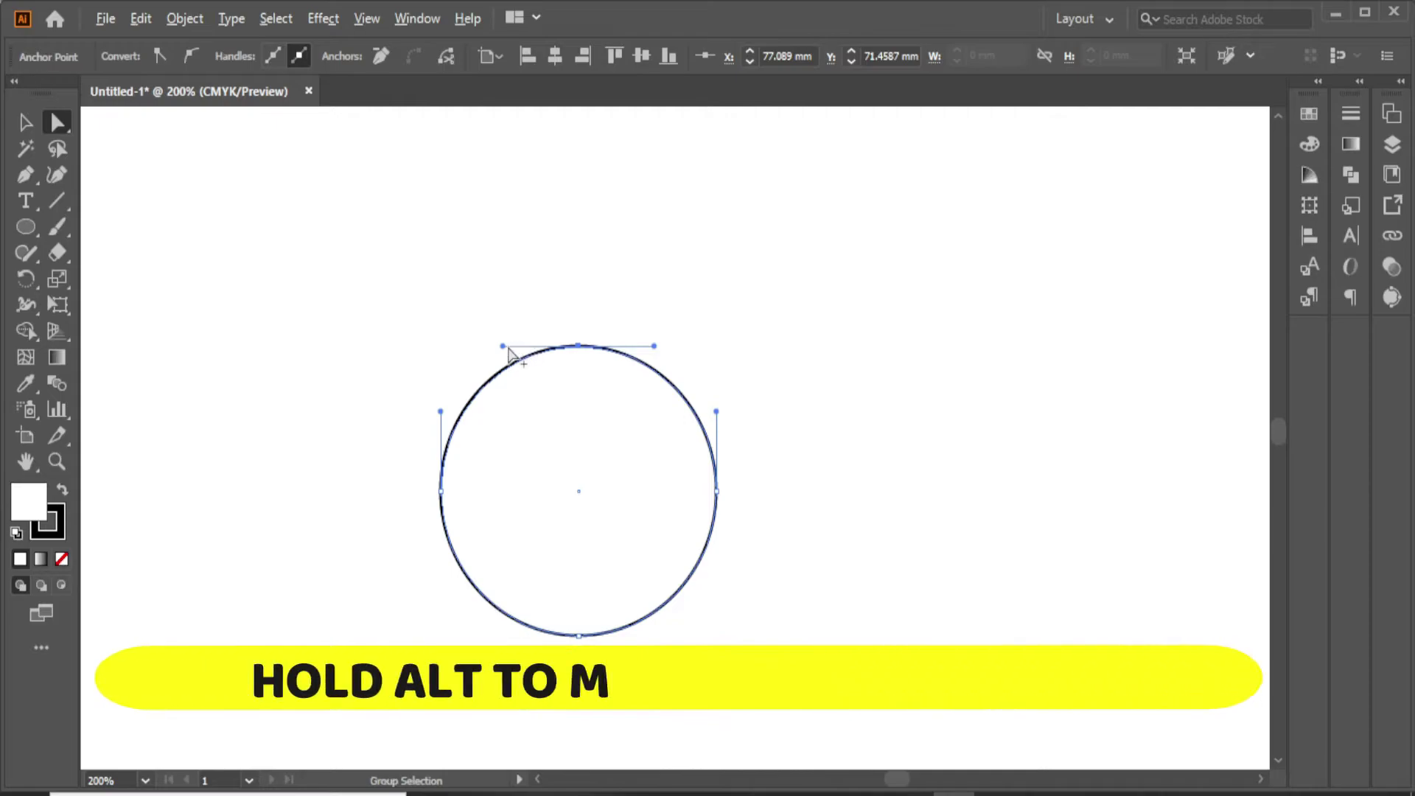
pyautogui.moveTo(503, 352); pyautogui.dragTo(535, 406)
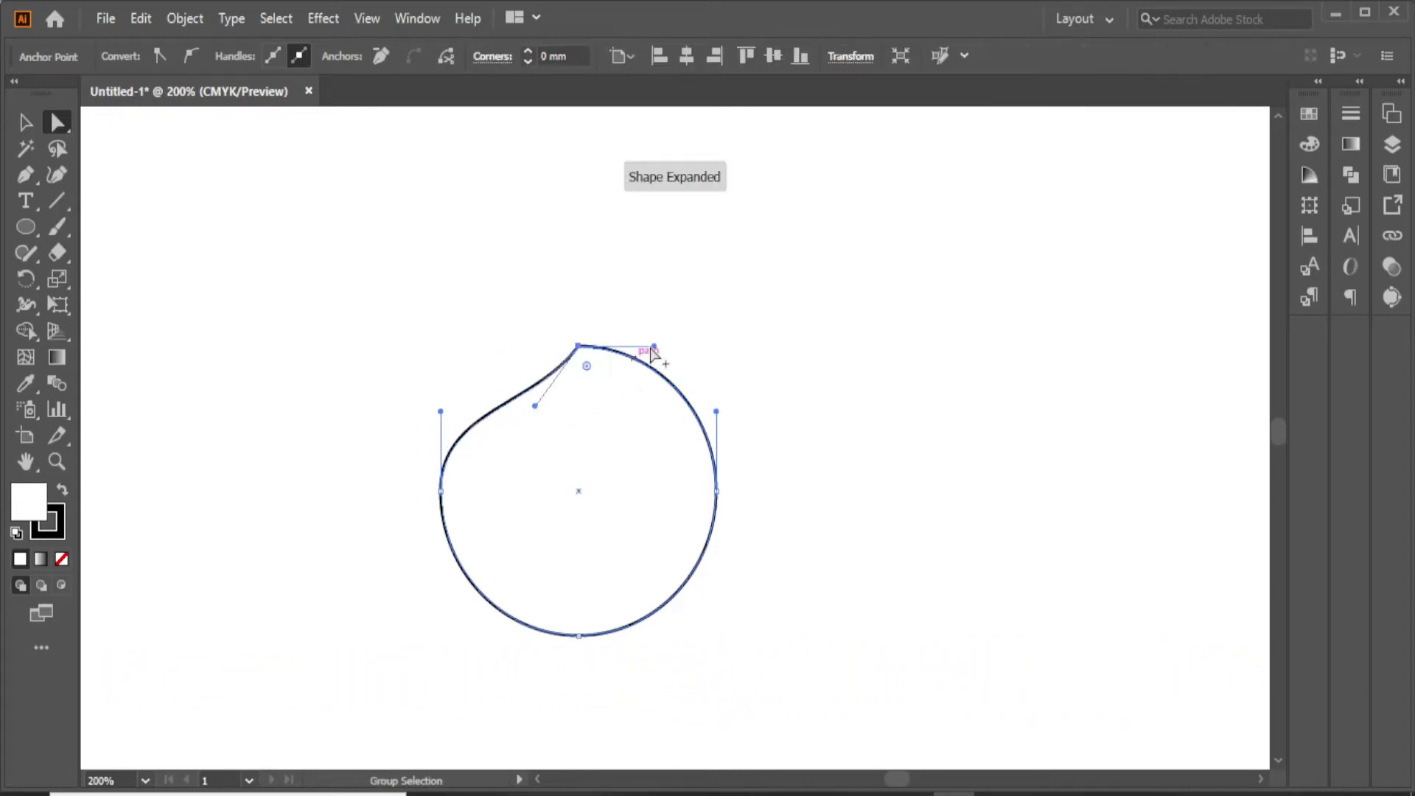
pyautogui.moveTo(656, 350); pyautogui.dragTo(638, 373)
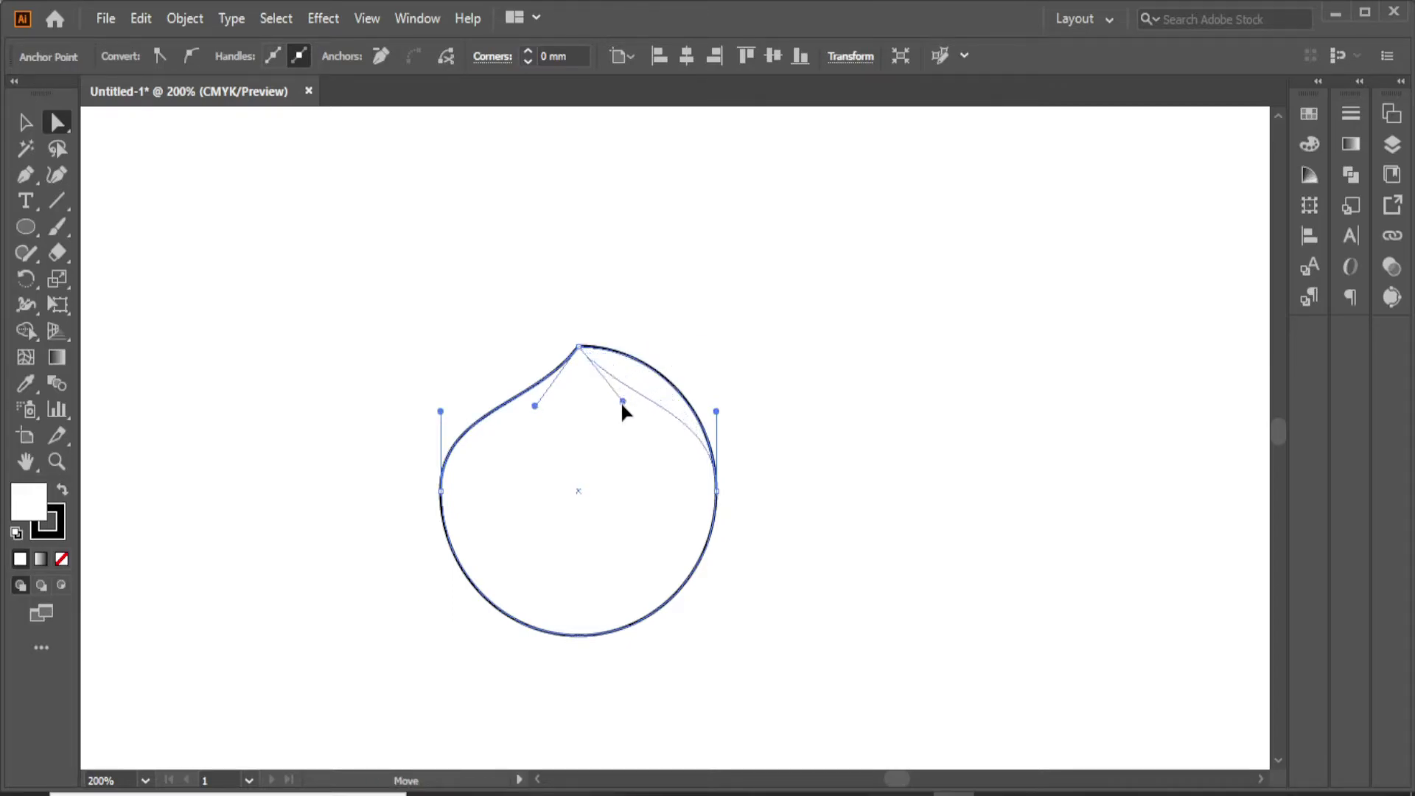
pyautogui.moveTo(615, 424); pyautogui.dragTo(552, 417)
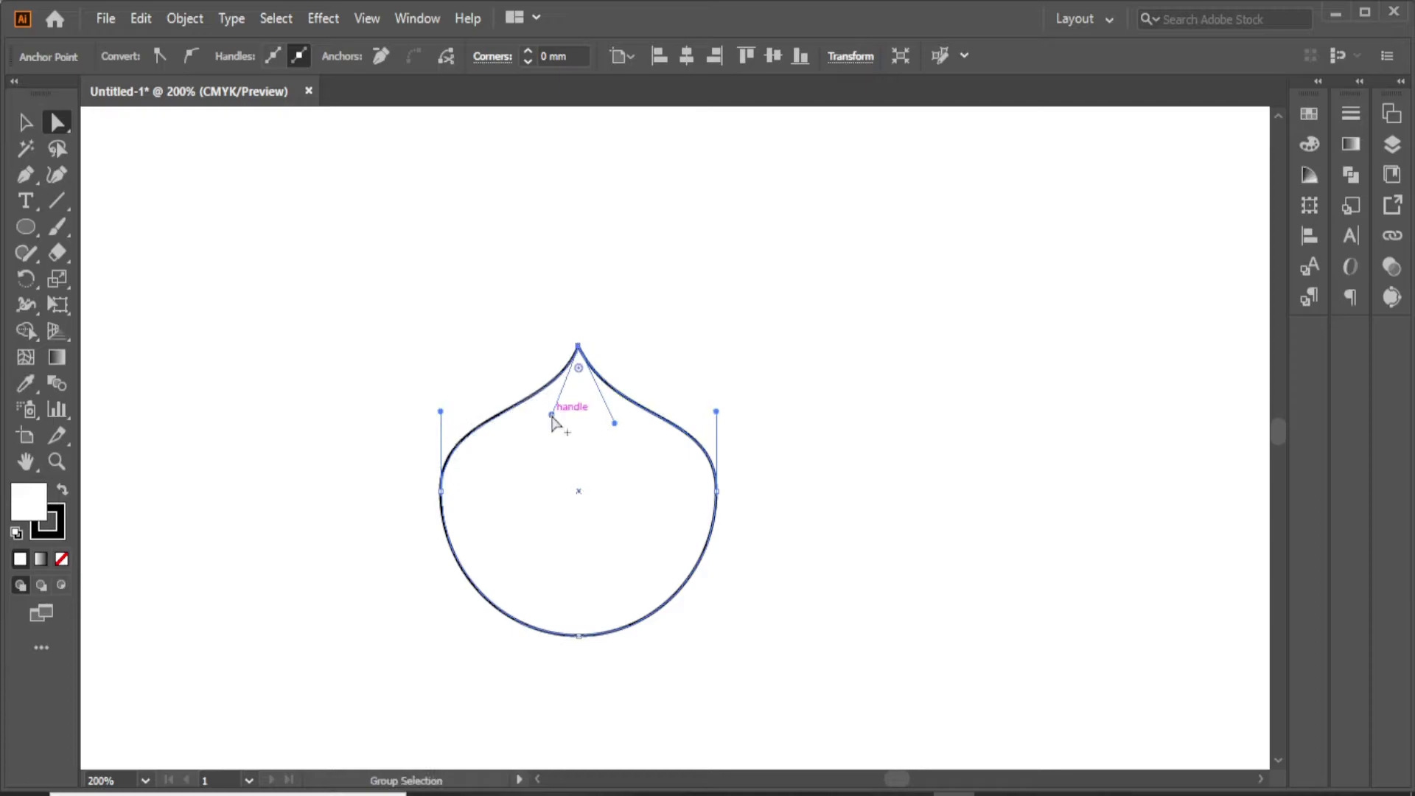
# Stretch the shape into a vase by moving its bottom anchor point straight down in two stages, and deselect it.
pyautogui.moveTo(631, 668); pyautogui.dragTo(582, 671)
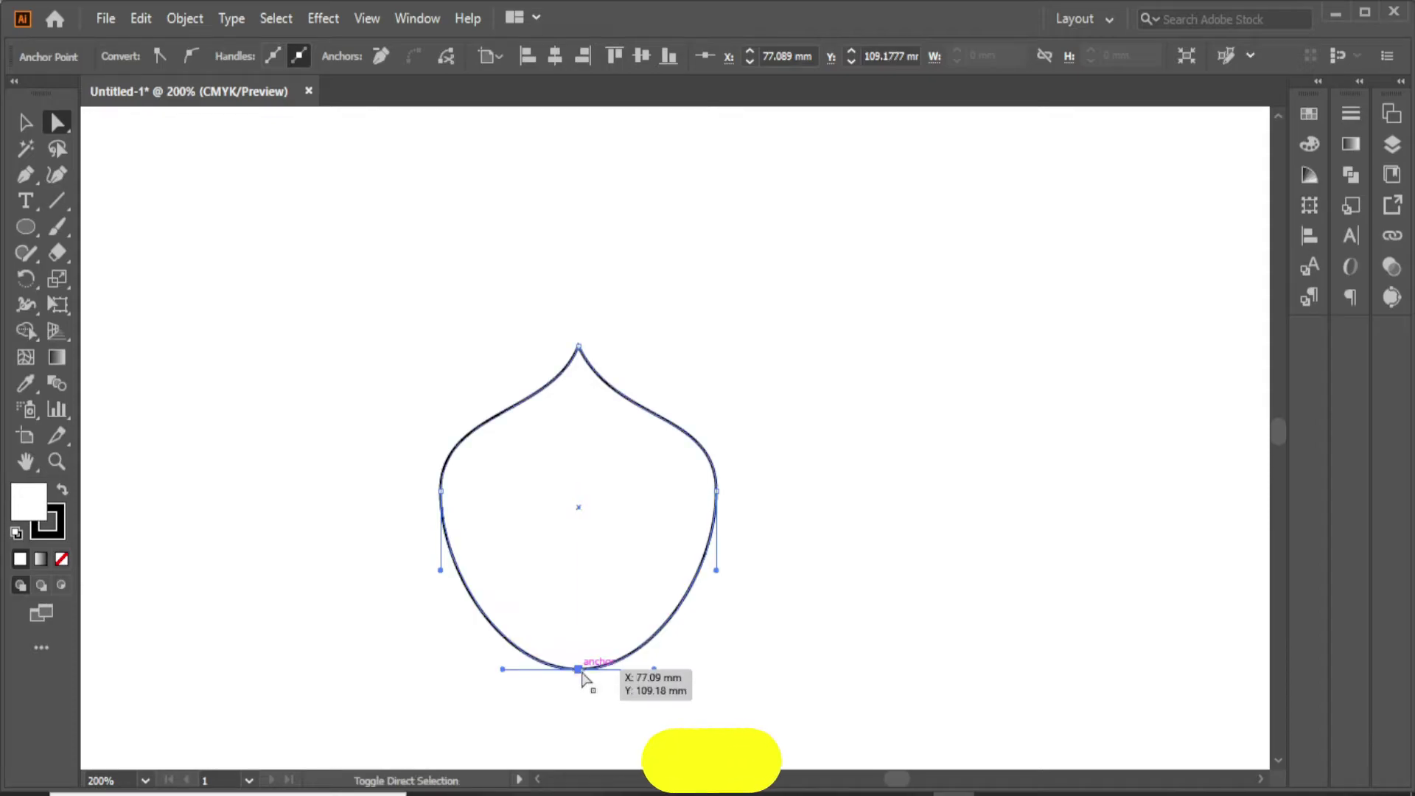
pyautogui.hotkey('ctrl', 'shift', 'a')
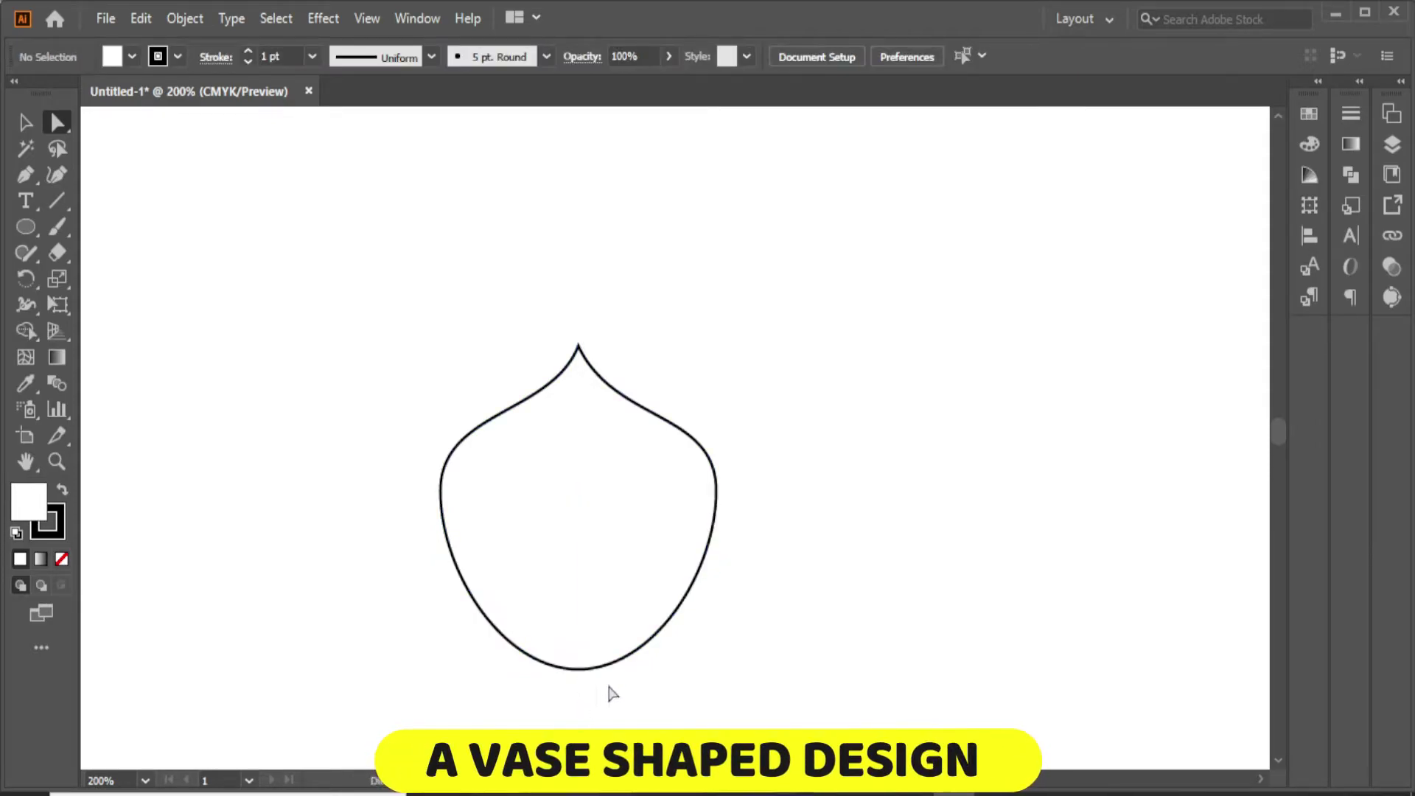
pyautogui.moveTo(606, 691); pyautogui.dragTo(582, 741)
pyautogui.click(578, 714)
pyautogui.click(372, 458)
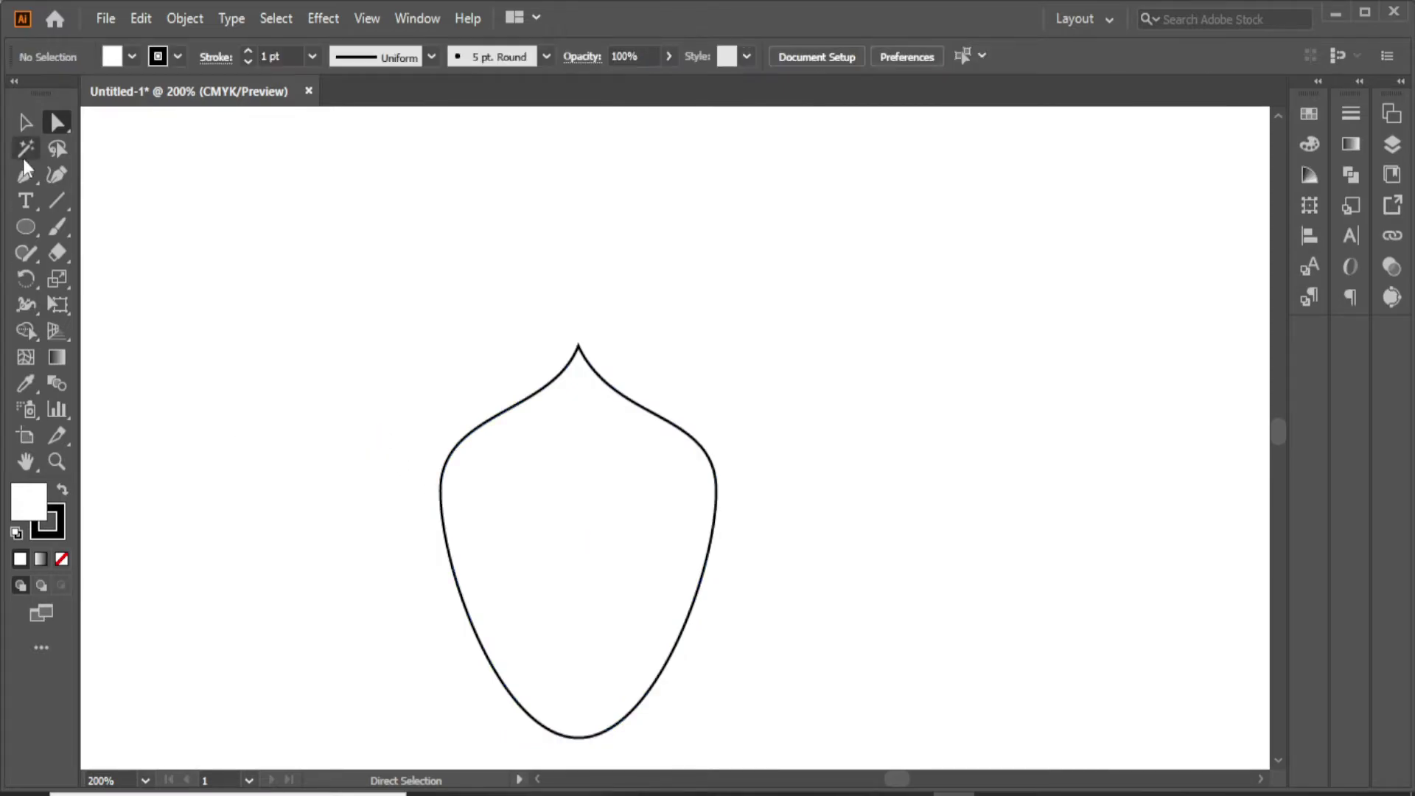
# Move the whole vase shape higher with the Selection tool, and undo the changes back to the original circle.
pyautogui.moveTo(475, 333); pyautogui.dragTo(665, 621)
pyautogui.moveTo(617, 546); pyautogui.dragTo(612, 464)
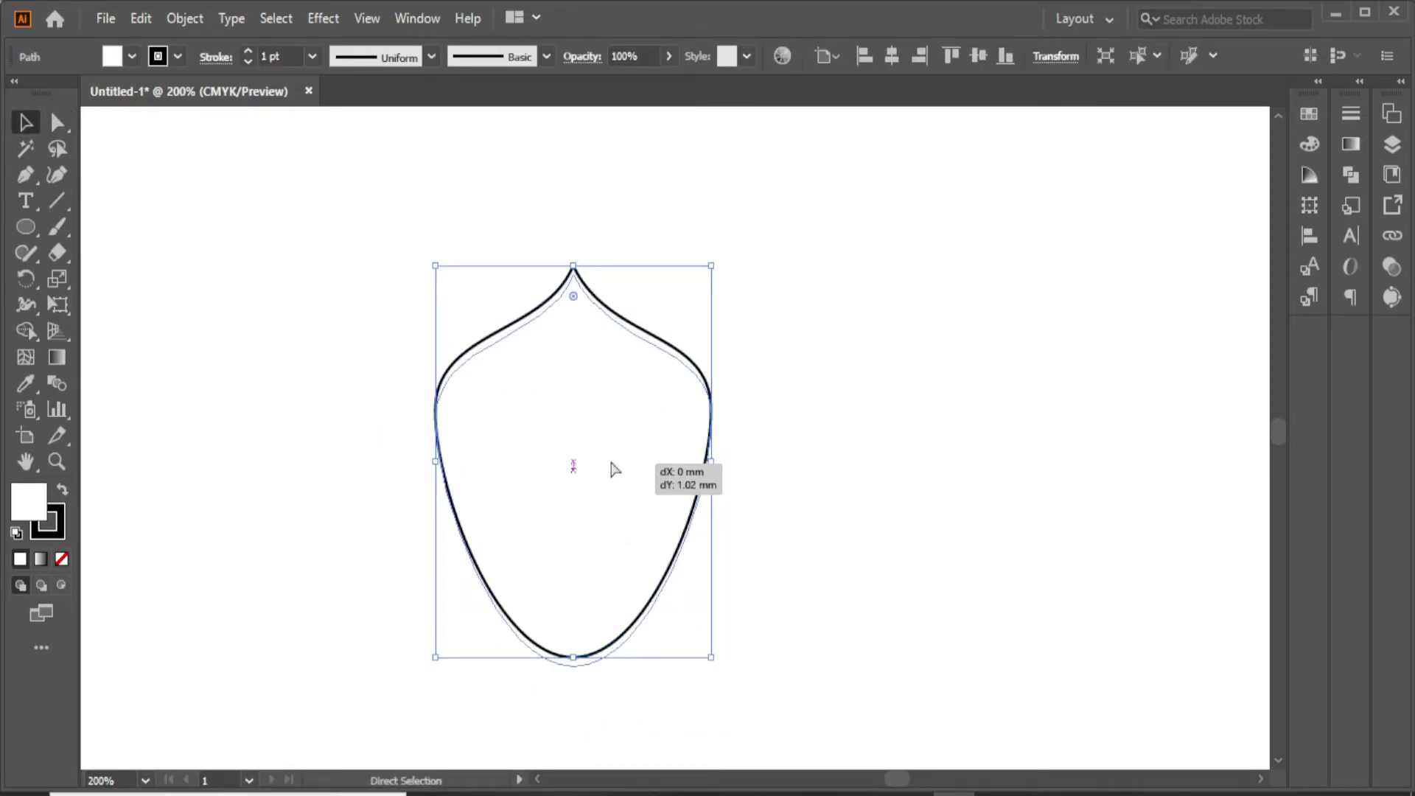
pyautogui.hotkey('ctrl', 'z')
pyautogui.hotkey('ctrl', 'z')
pyautogui.hotkey('ctrl', 'z')
pyautogui.hotkey('ctrl', 'z')
pyautogui.hotkey('ctrl', 'z')
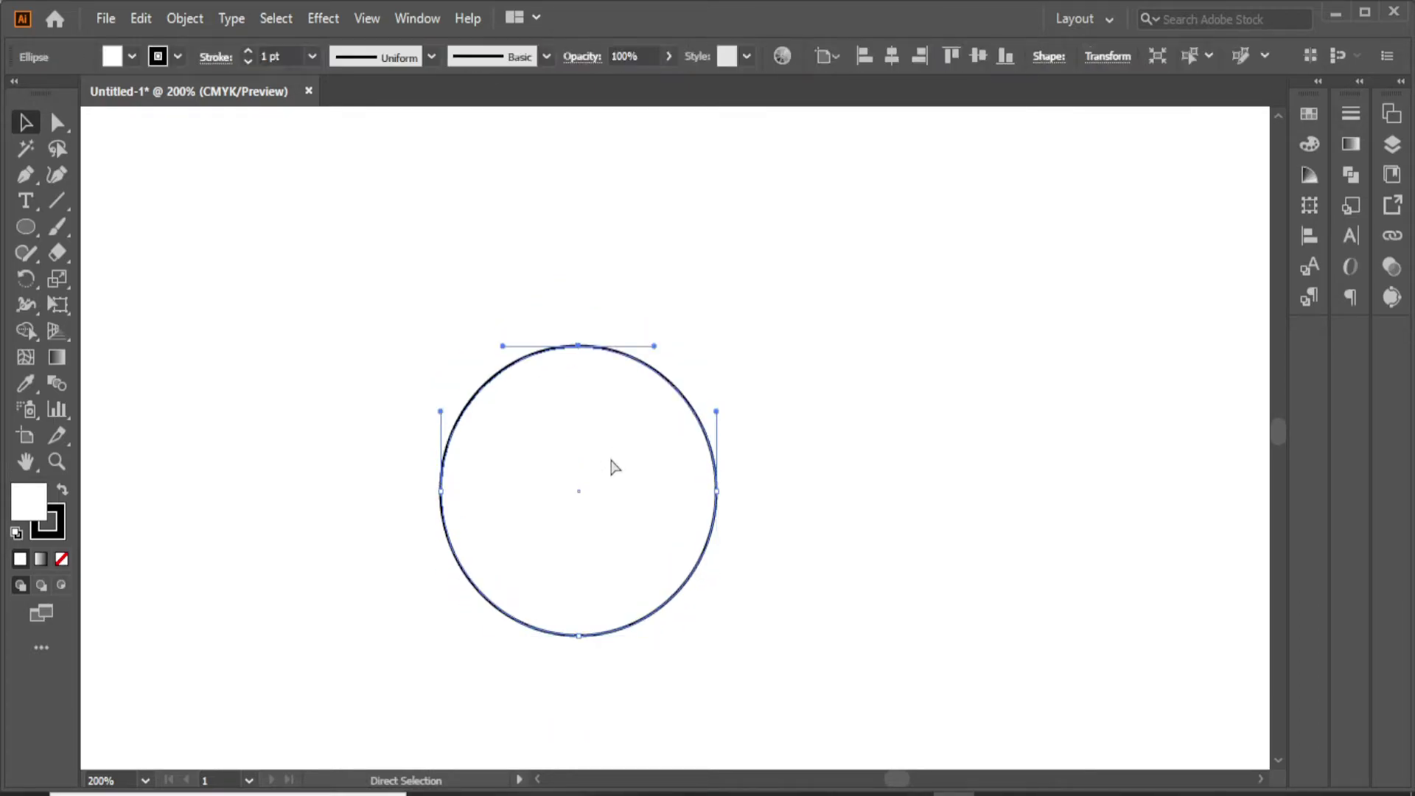
# Move the circle slightly higher, and angle its top anchor point's two handles independently upward to form a heart-like notch.
pyautogui.moveTo(605, 376); pyautogui.dragTo(594, 457)
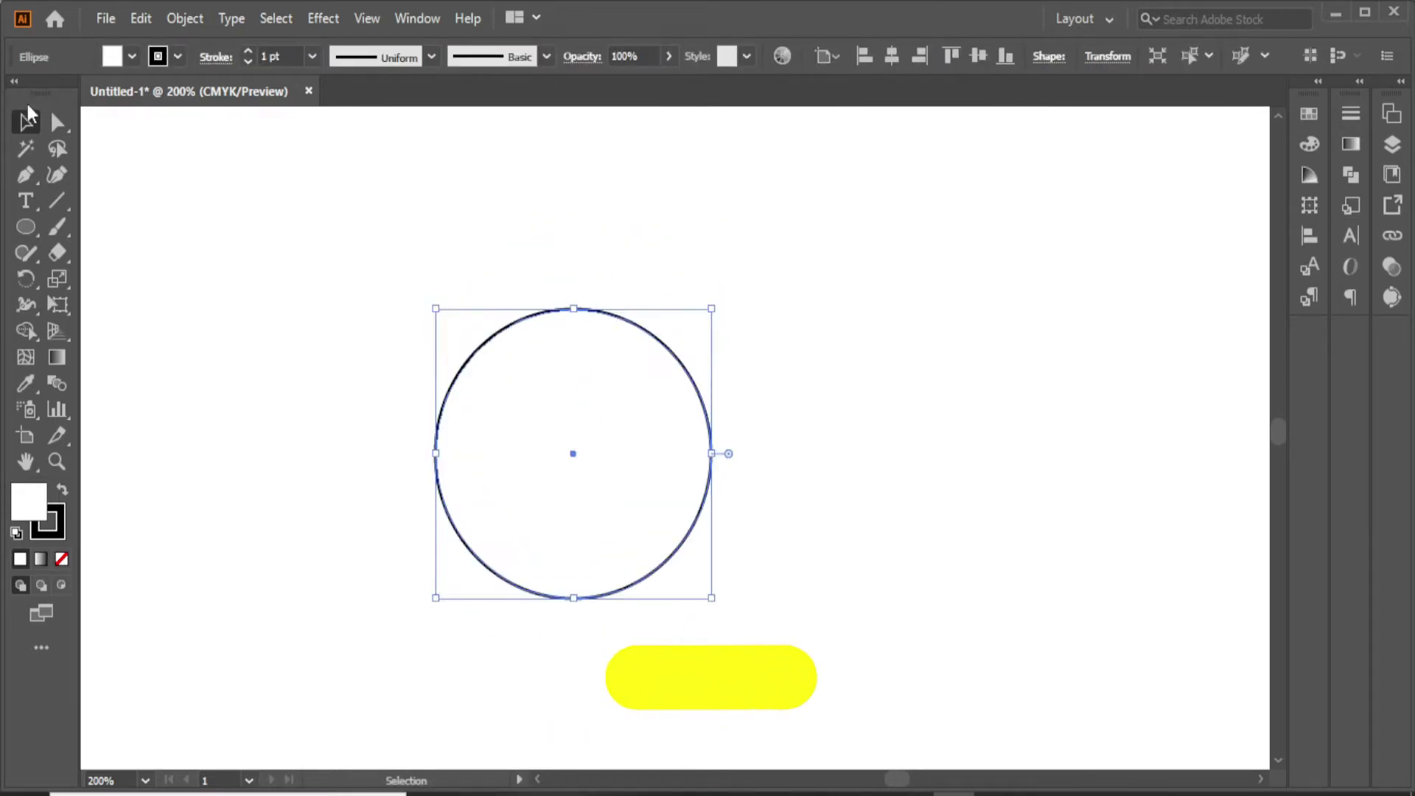
pyautogui.click(57, 123)
pyautogui.moveTo(504, 261); pyautogui.dragTo(598, 318)
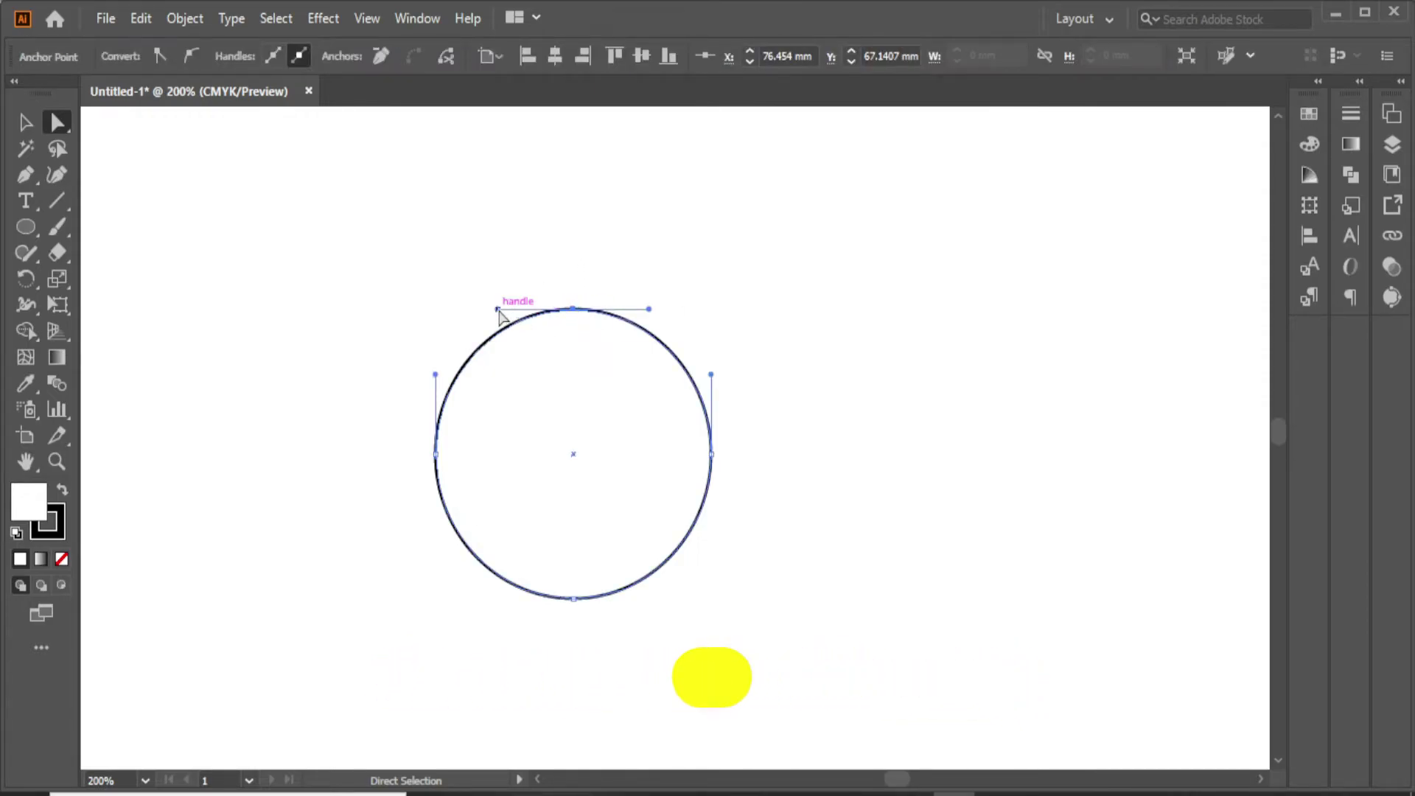
pyautogui.moveTo(517, 263); pyautogui.dragTo(520, 245)
pyautogui.moveTo(649, 310); pyautogui.dragTo(625, 247)
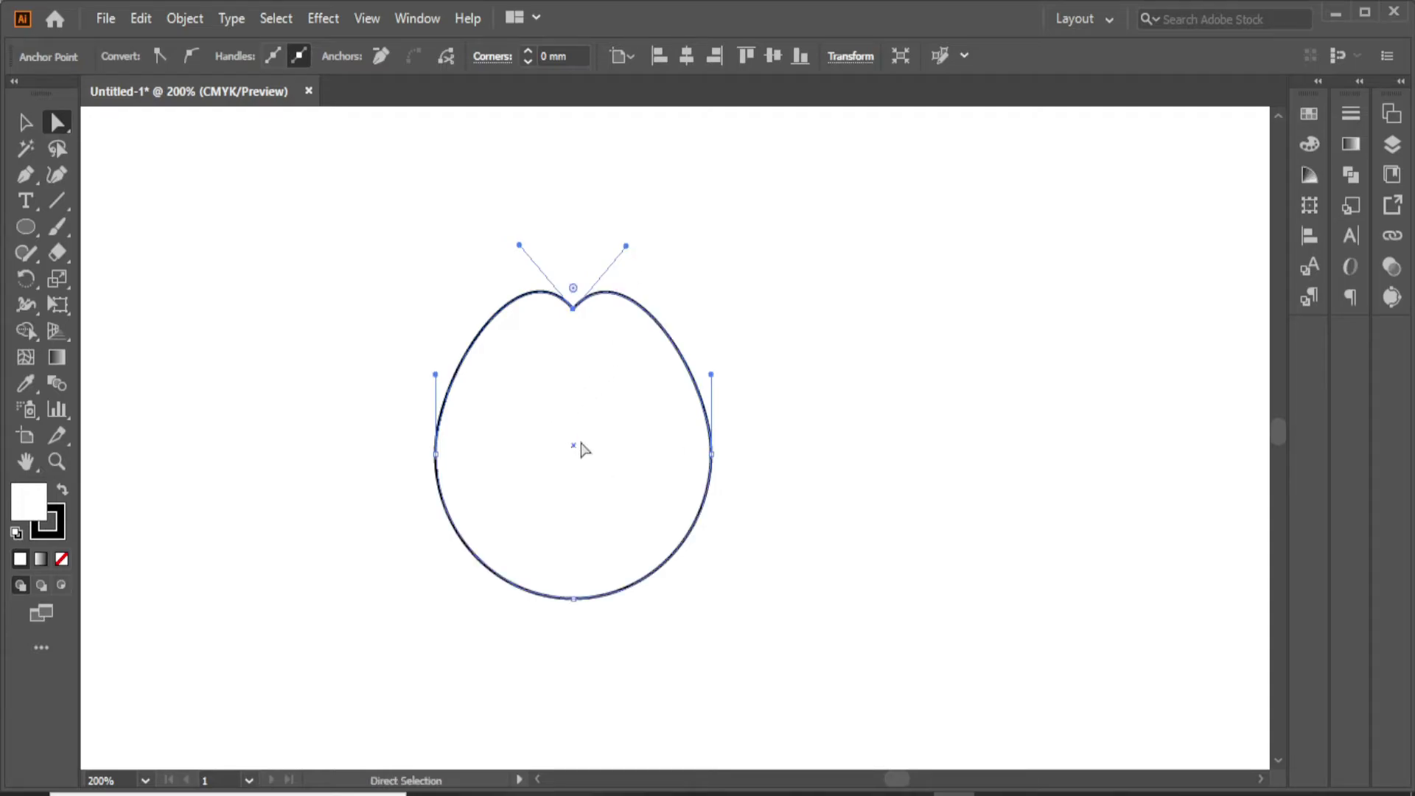
pyautogui.click(617, 639)
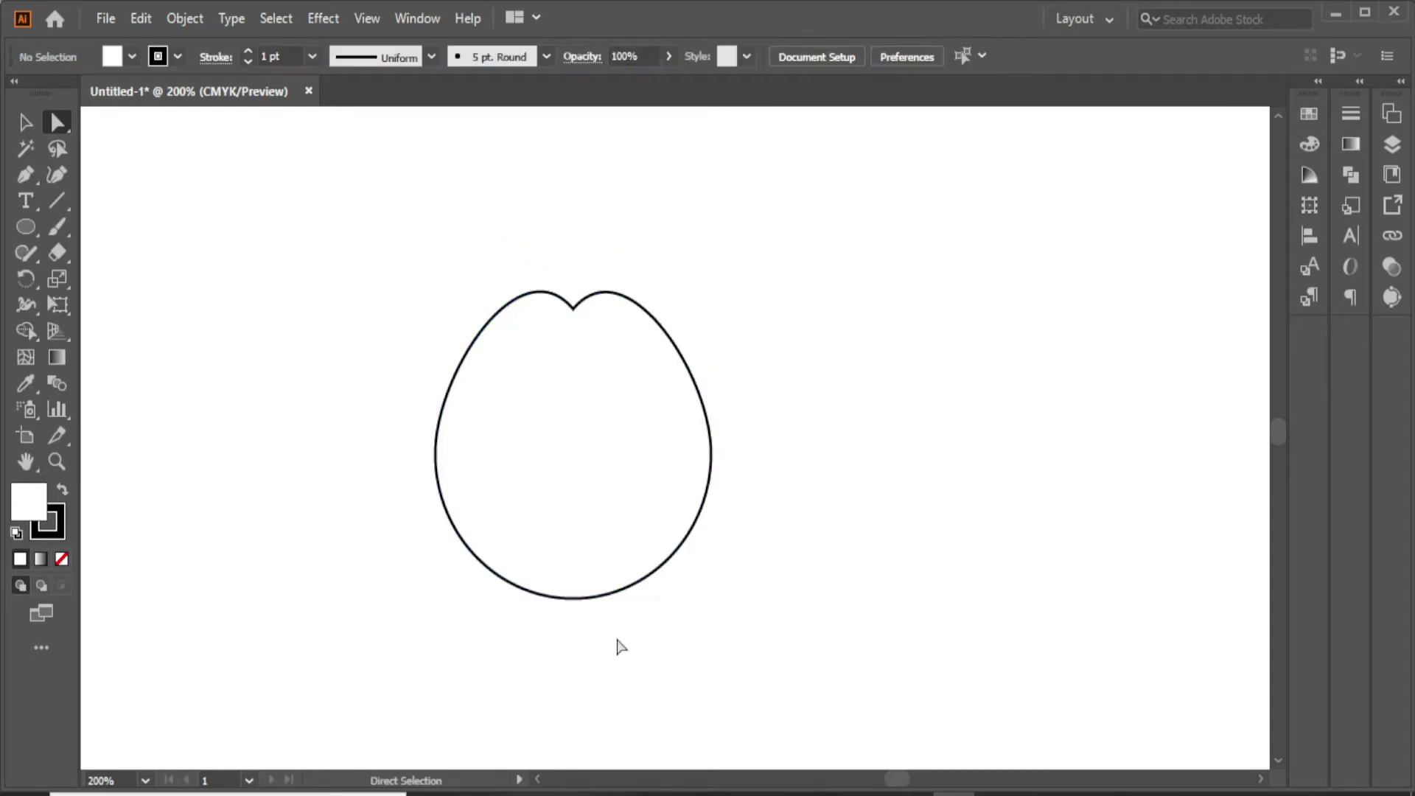
# Angle the two handles of the bottom anchor point independently upward to form the heart's pointed base.
pyautogui.moveTo(554, 569); pyautogui.dragTo(554, 568)
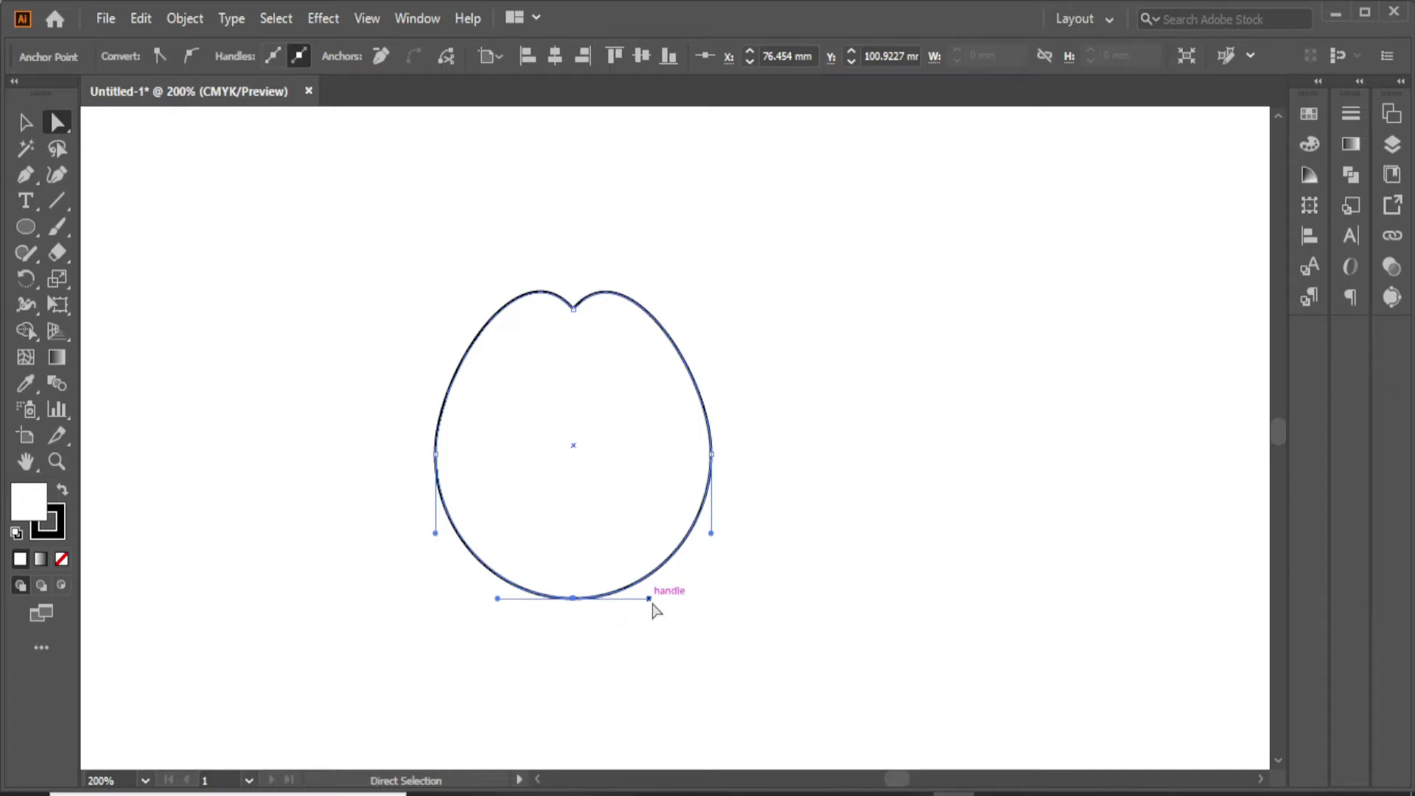
pyautogui.moveTo(652, 603); pyautogui.dragTo(631, 523)
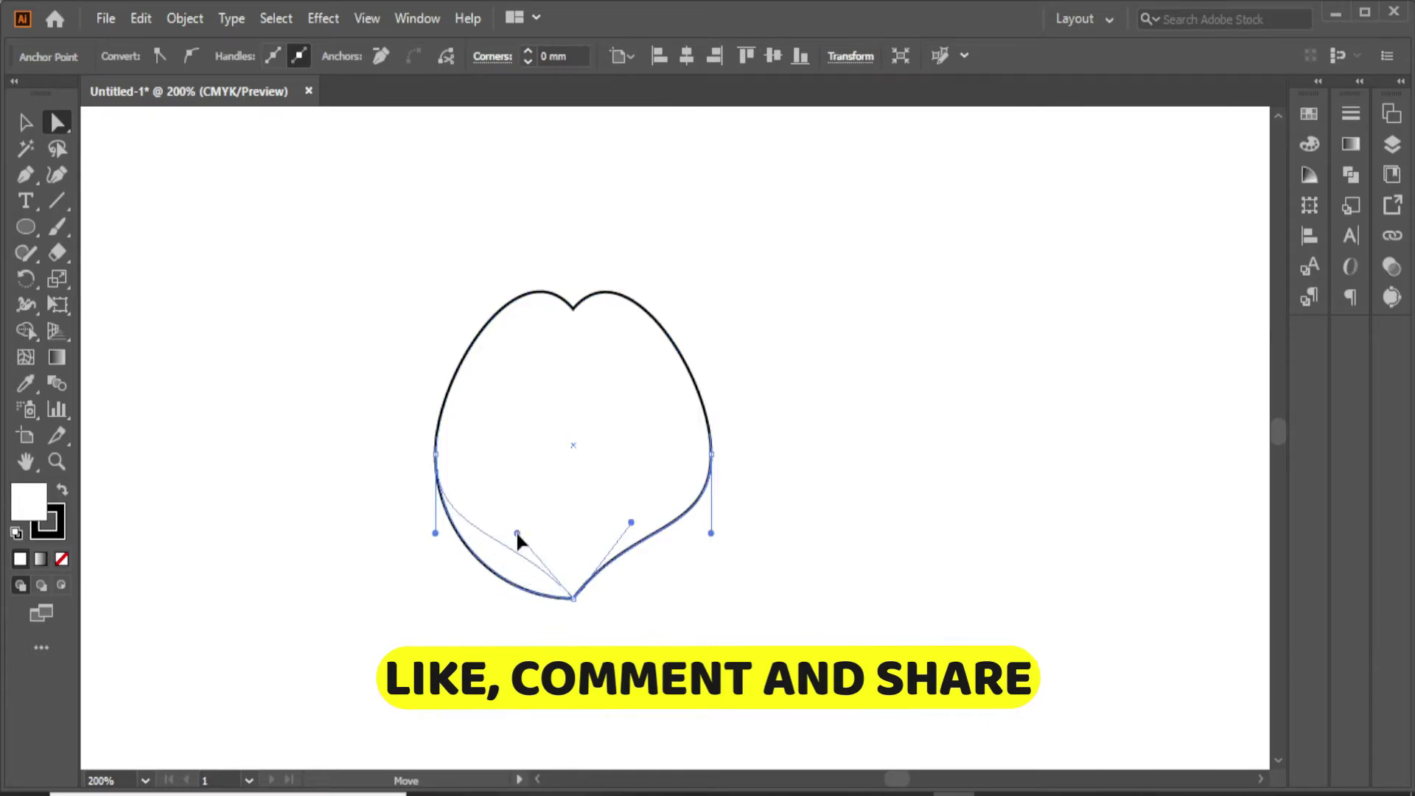
pyautogui.moveTo(518, 534); pyautogui.dragTo(521, 519)
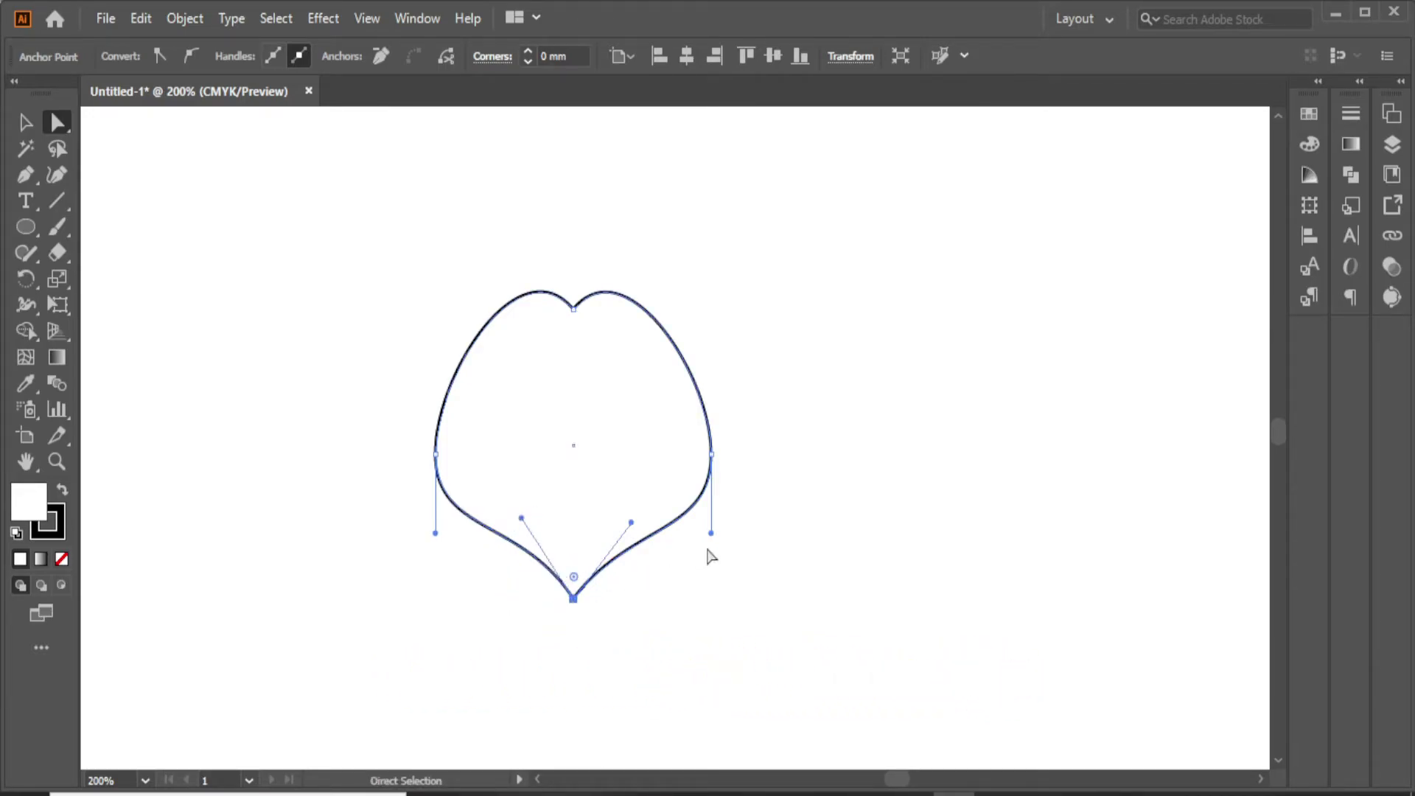
# Move the left and right anchor points upward and outward to the same height to complete a symmetrical heart.
pyautogui.moveTo(708, 463); pyautogui.dragTo(722, 401)
pyautogui.moveTo(436, 444); pyautogui.dragTo(407, 386)
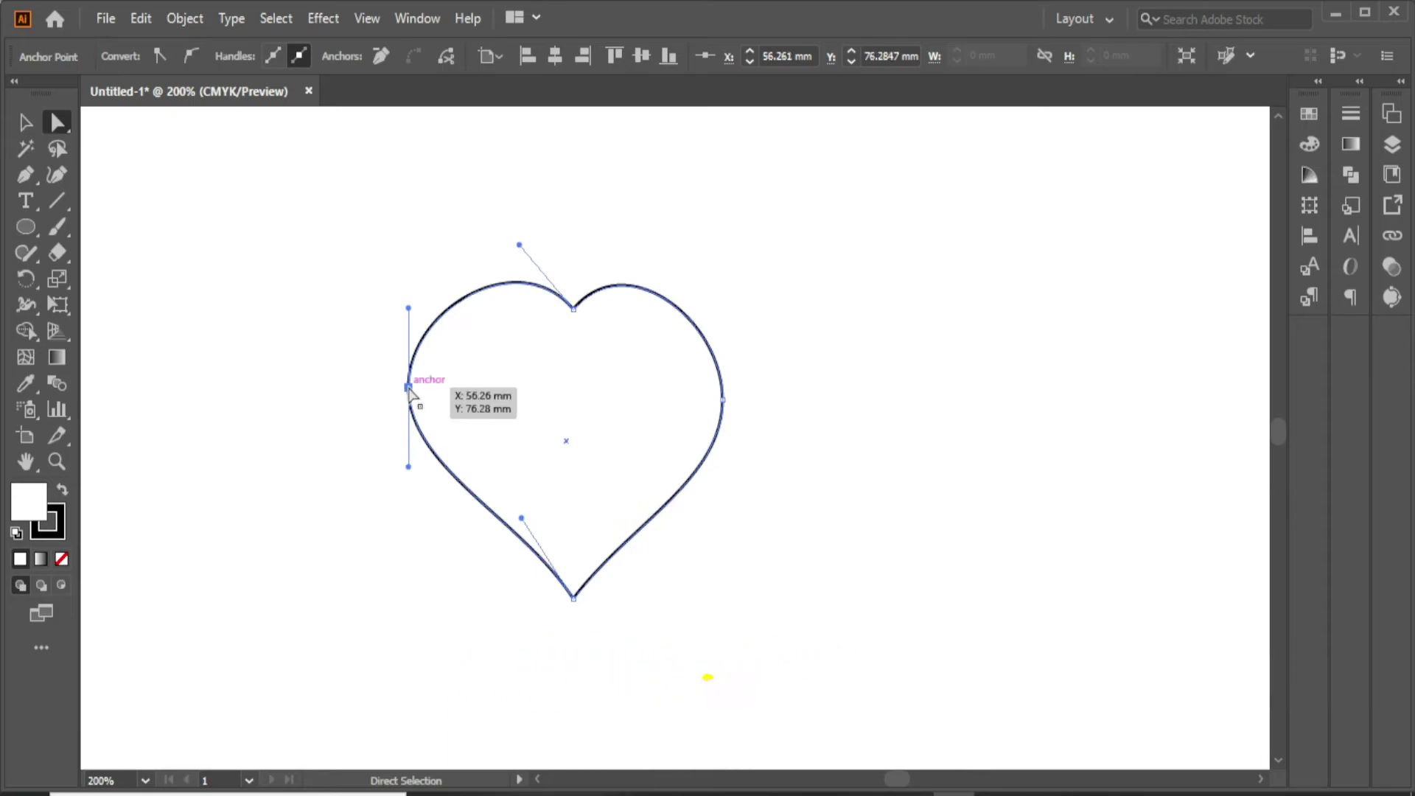
pyautogui.moveTo(723, 400); pyautogui.dragTo(734, 386)
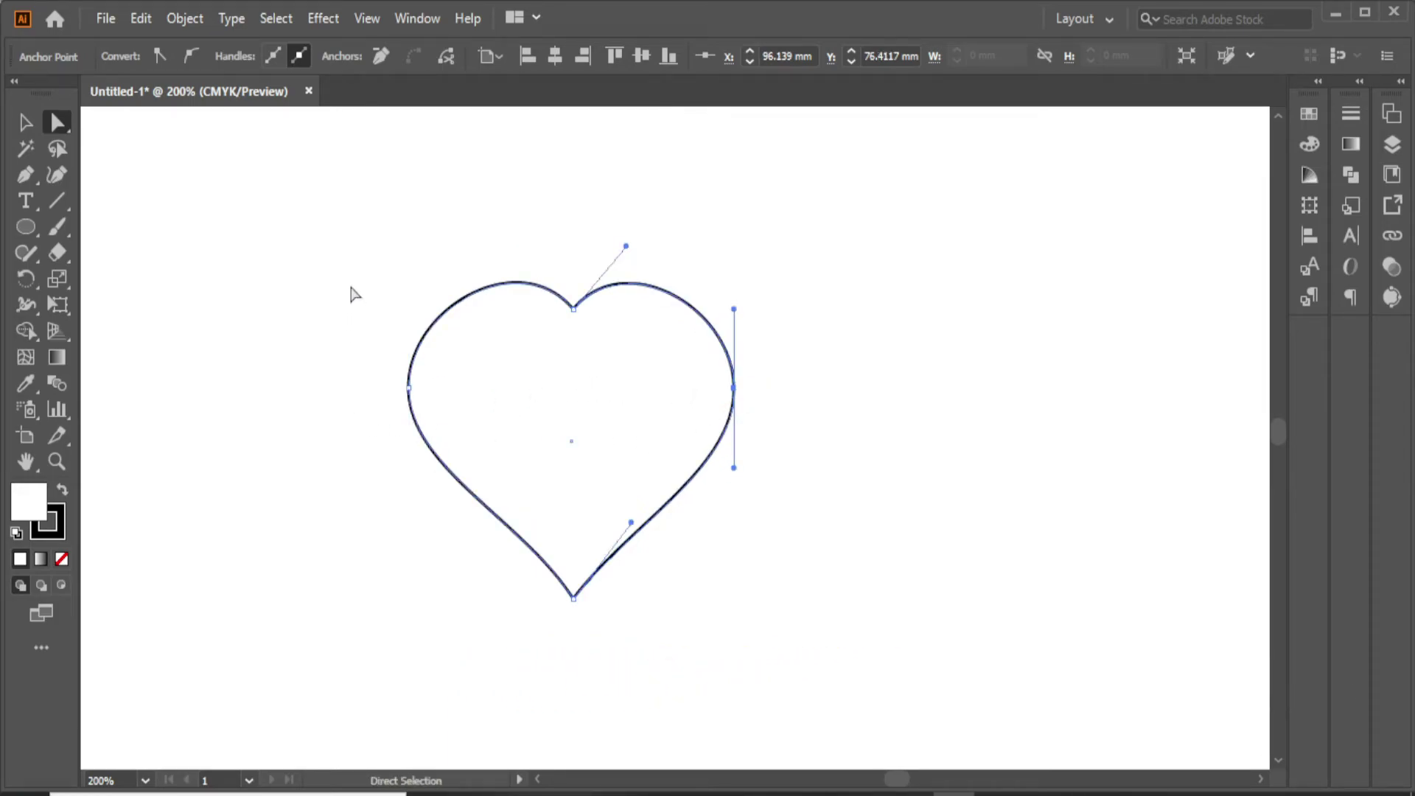
# Fill the heart with solid red, remove its stroke, and deselect it.
pyautogui.doubleClick(22, 500)
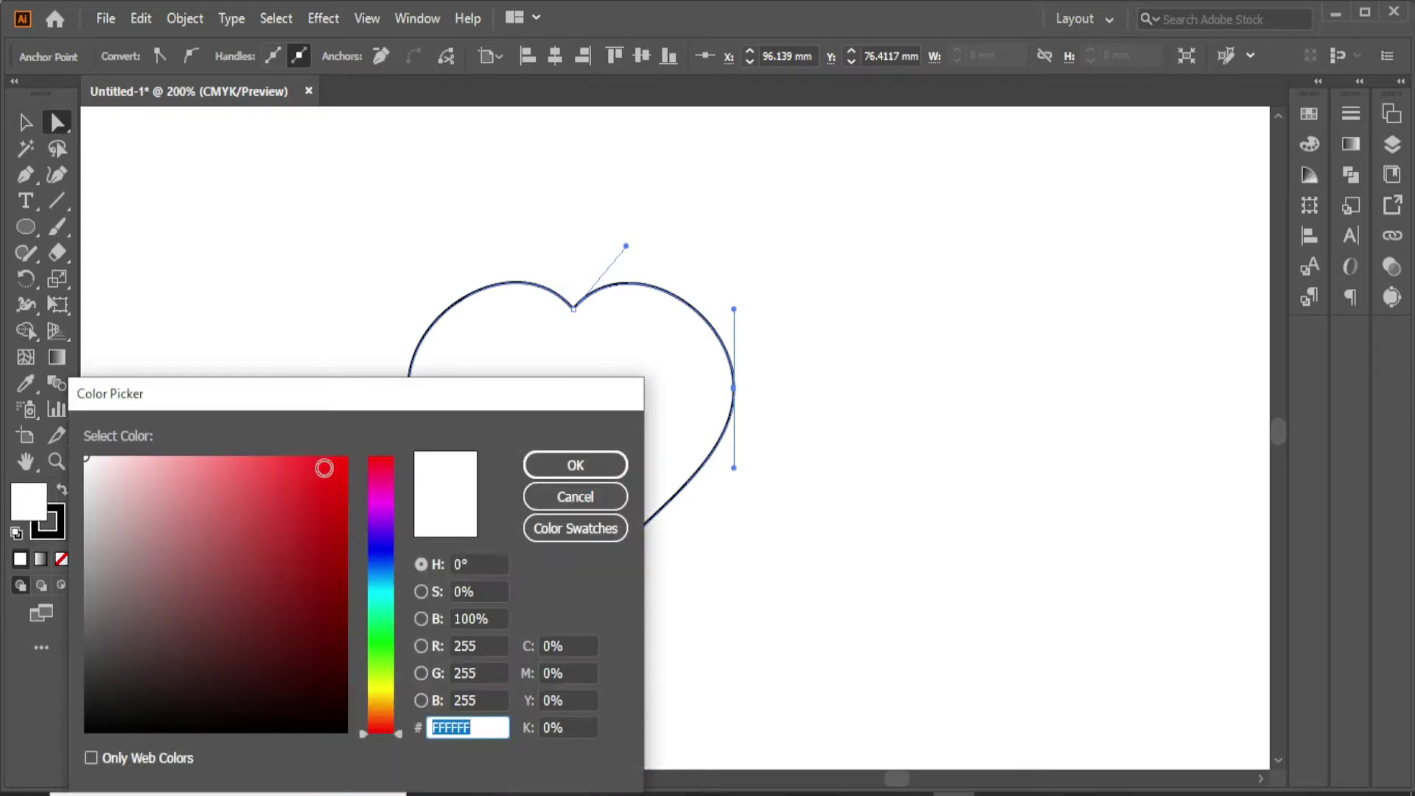
pyautogui.write('EF1414')
pyautogui.click(575, 465)
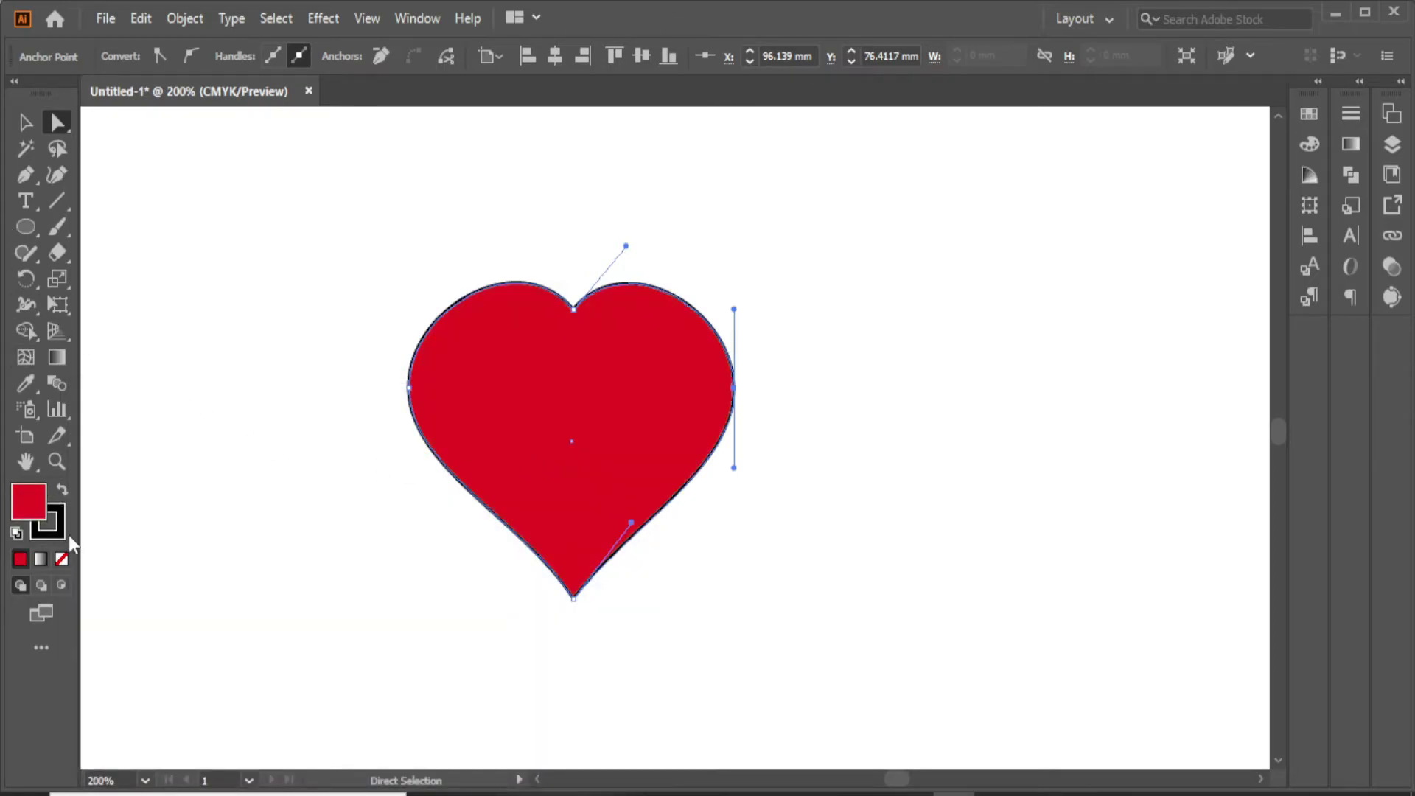
pyautogui.click(61, 562)
pyautogui.click(60, 563)
pyautogui.click(217, 571)
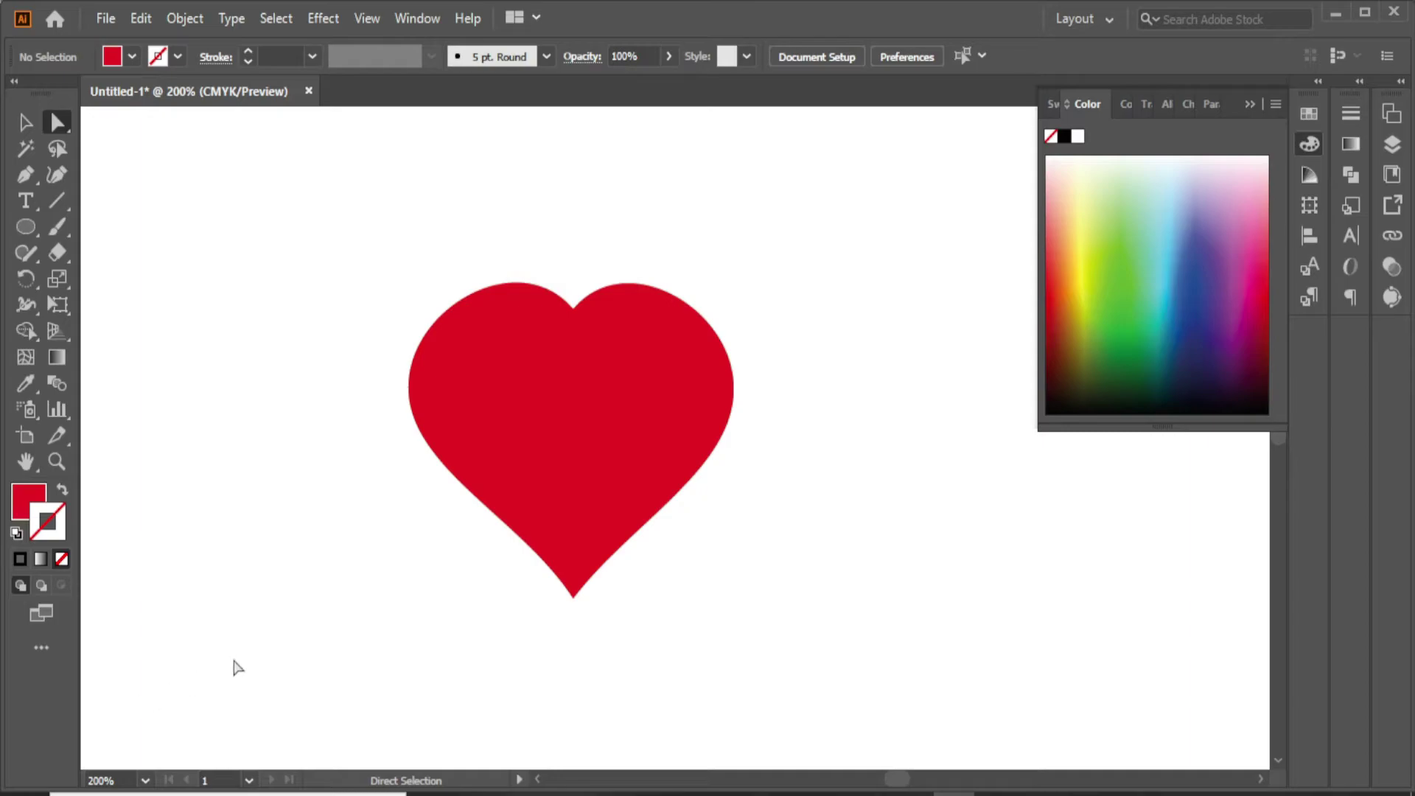
pyautogui.click(1249, 103)
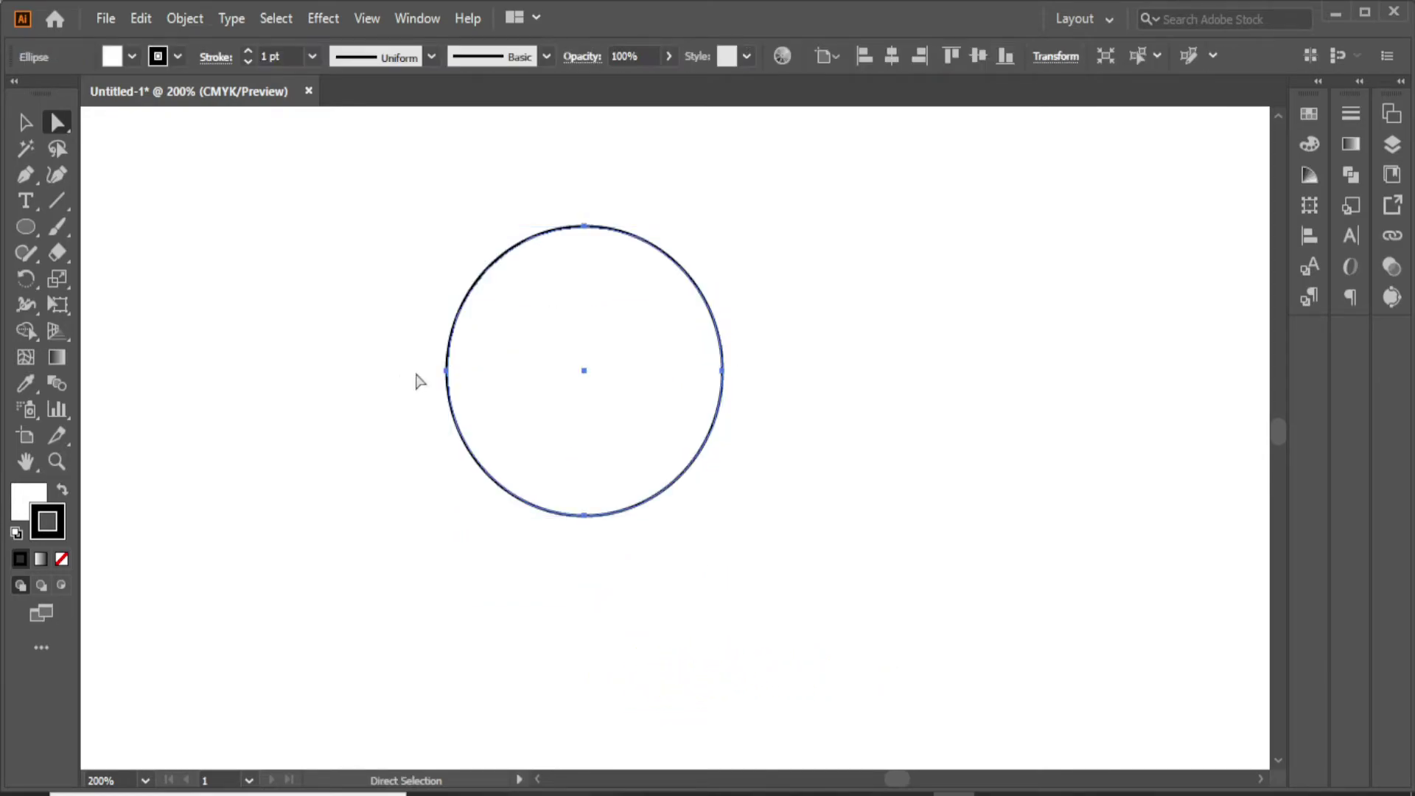
# Move the new circle slightly lower, and convert its four anchor points to corners with the Anchor Point tool to form a diamond.
pyautogui.moveTo(554, 372); pyautogui.dragTo(590, 401)
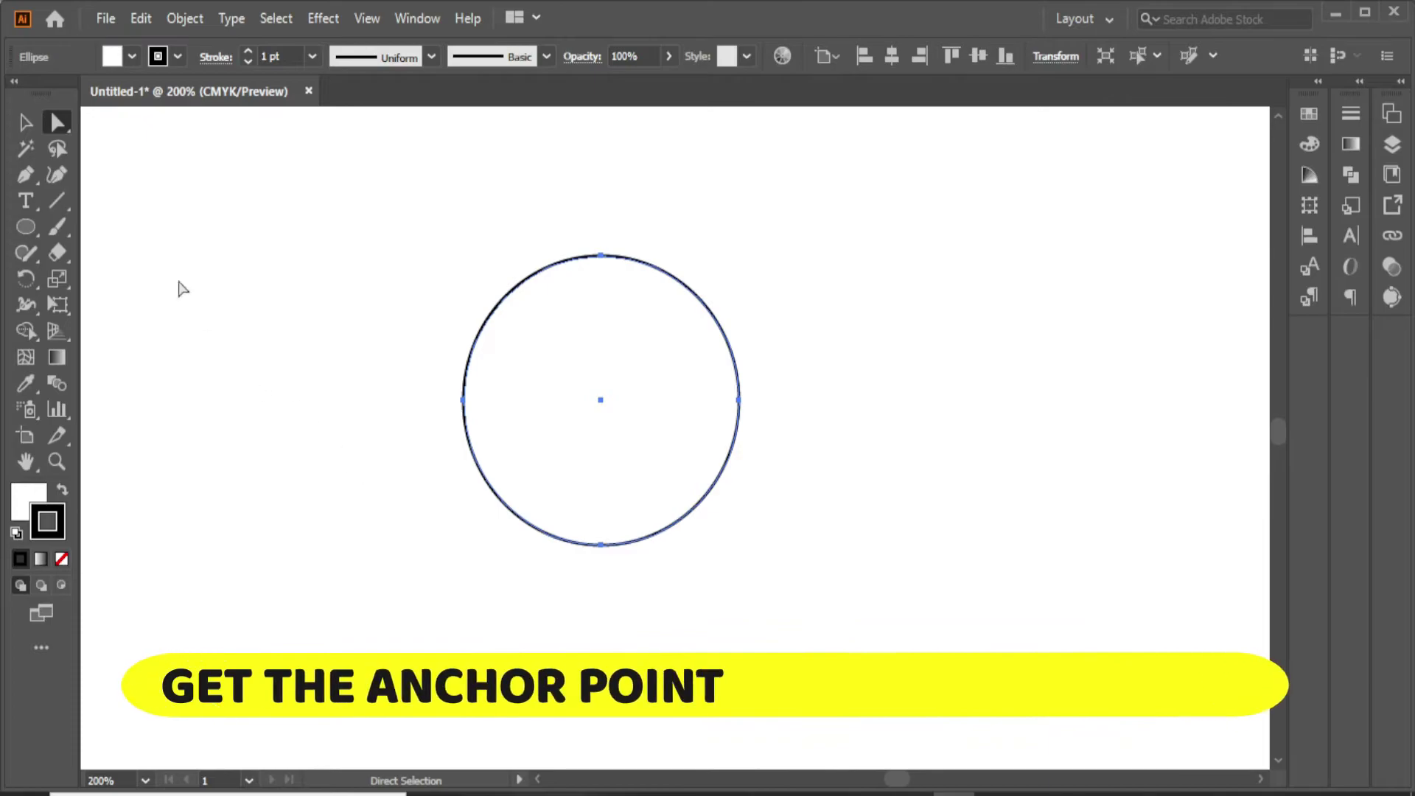
pyautogui.click(25, 180)
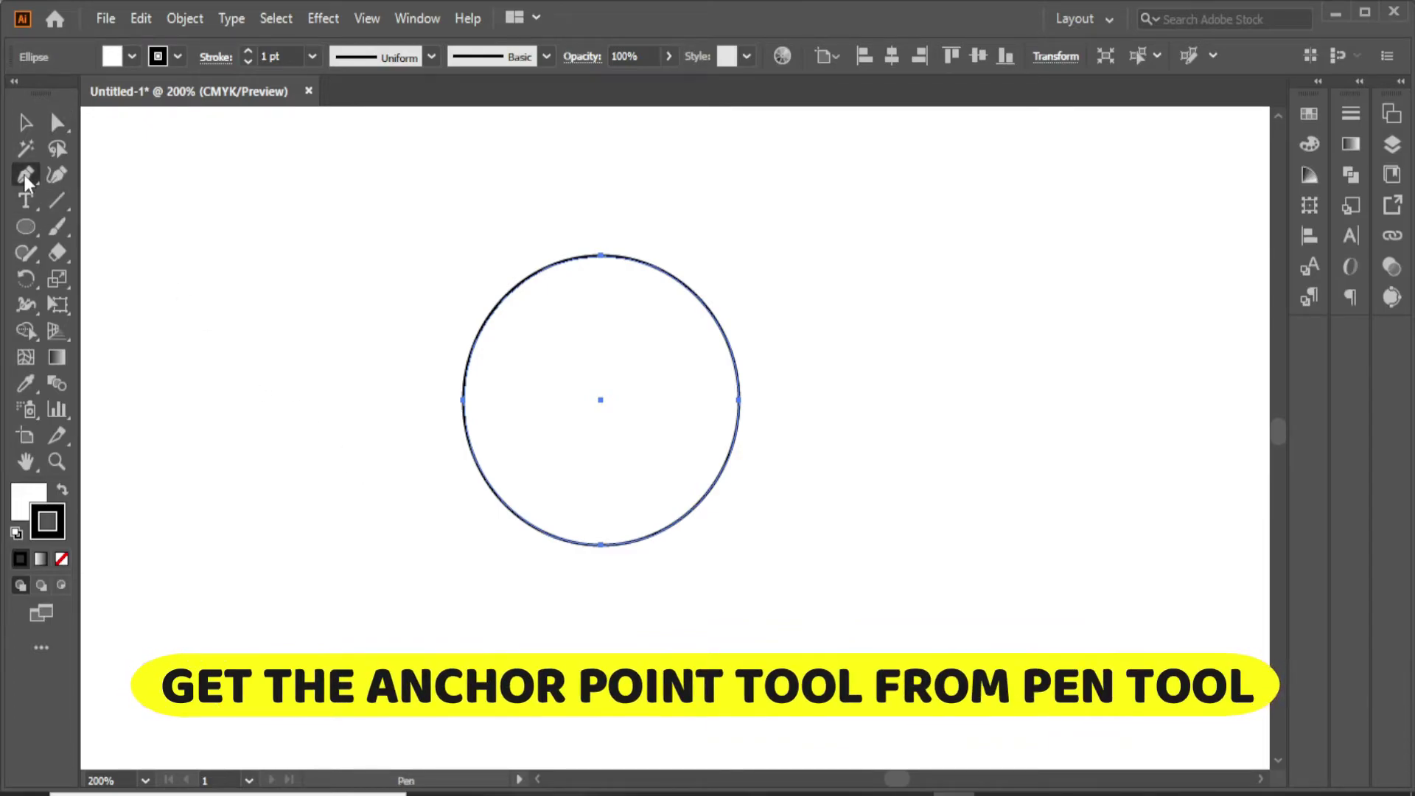
pyautogui.click(25, 179)
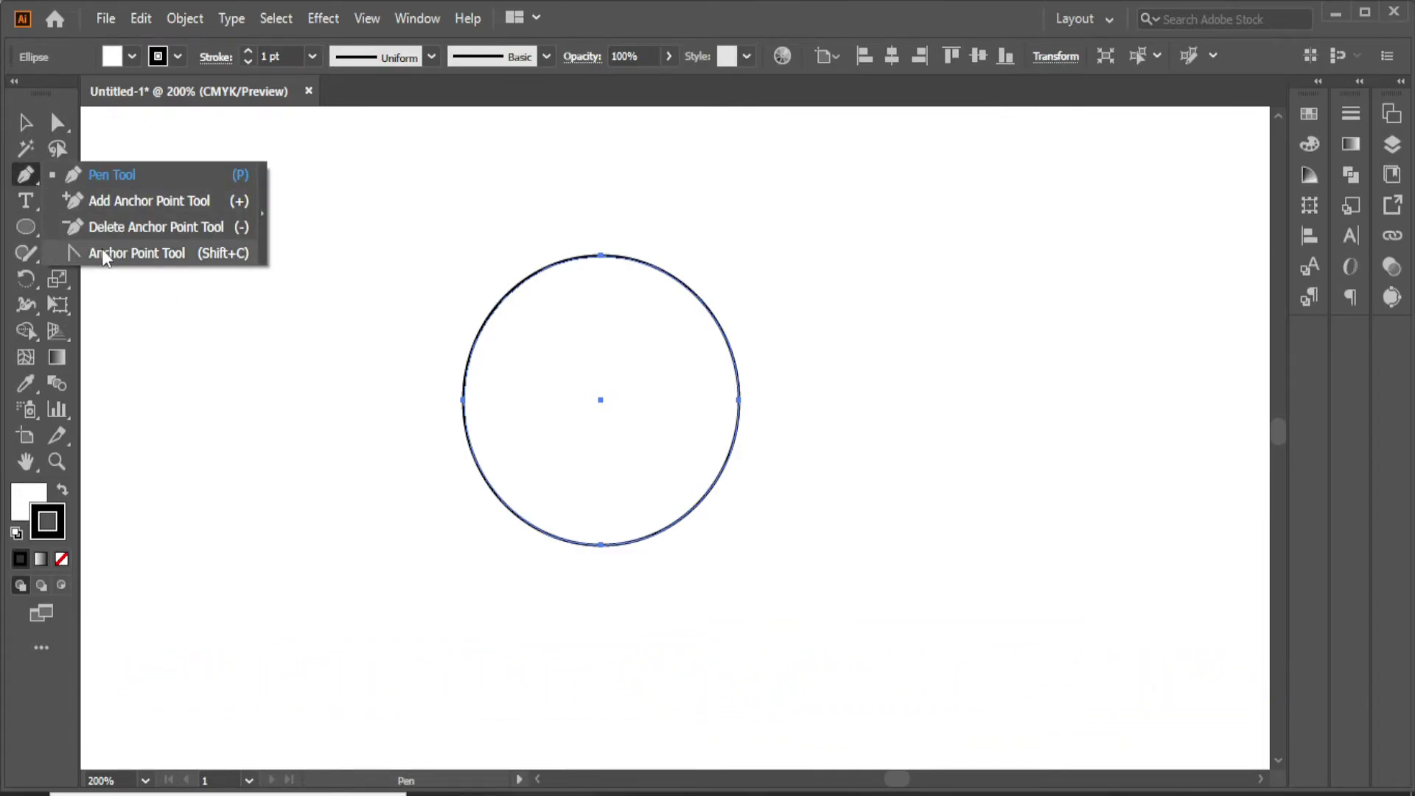
pyautogui.click(136, 253)
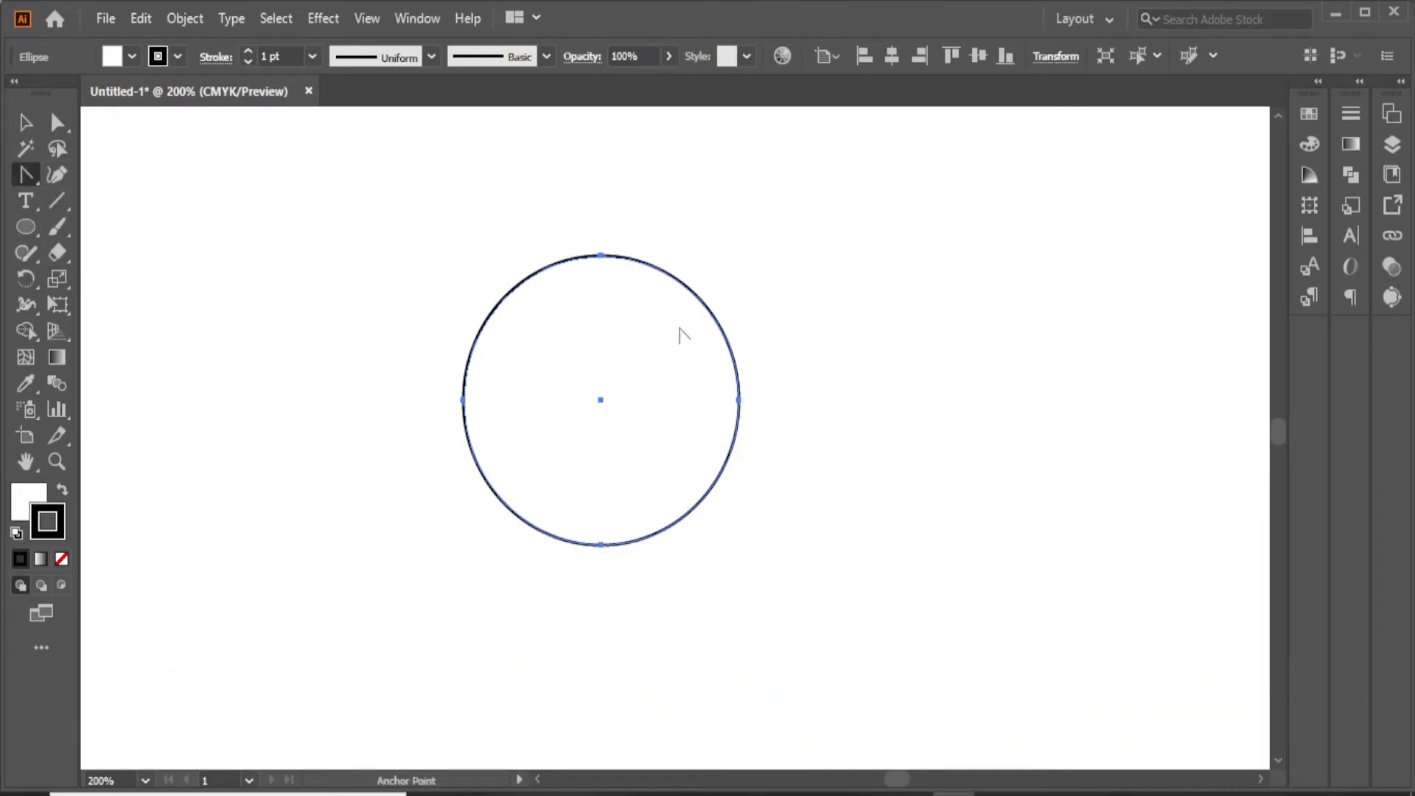
pyautogui.click(601, 256)
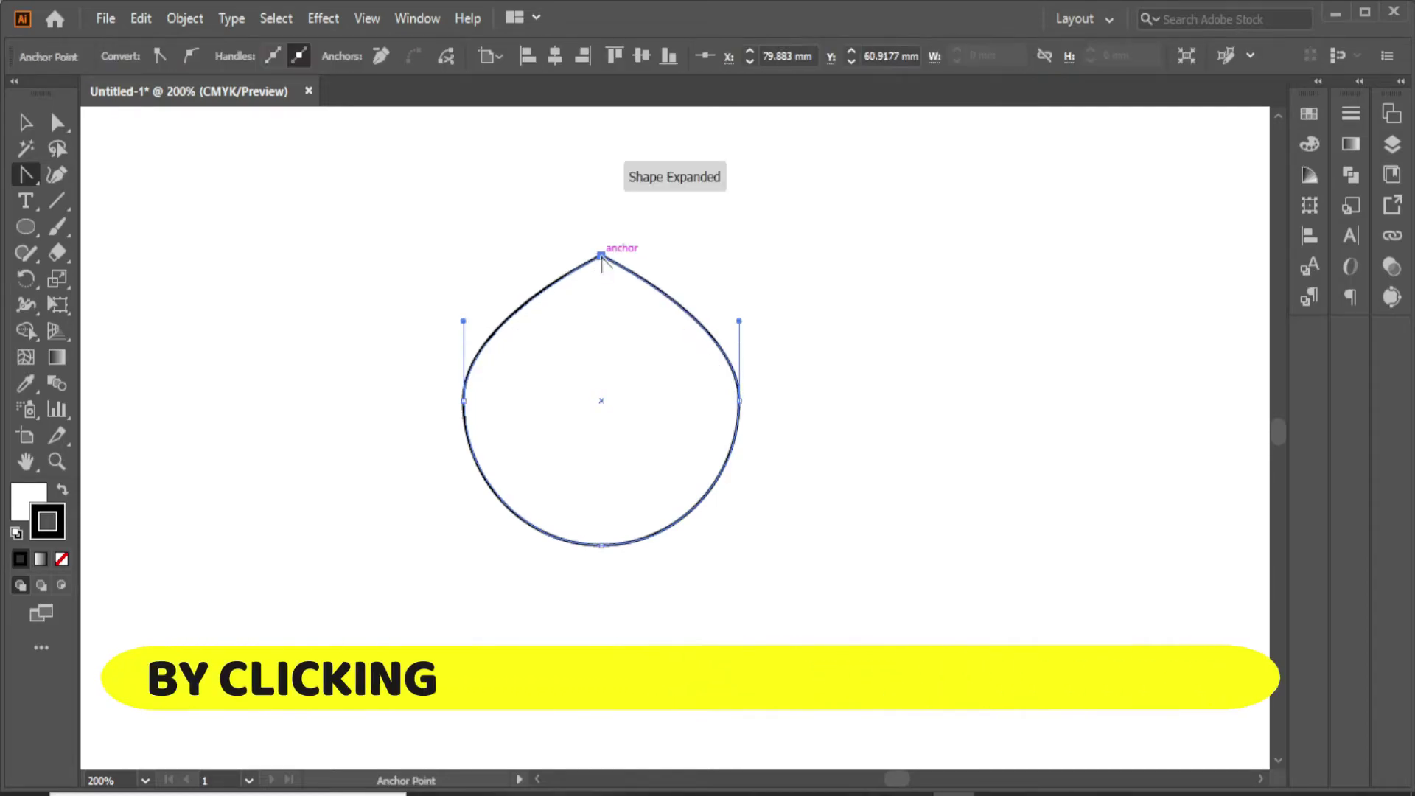
pyautogui.click(738, 401)
pyautogui.click(601, 544)
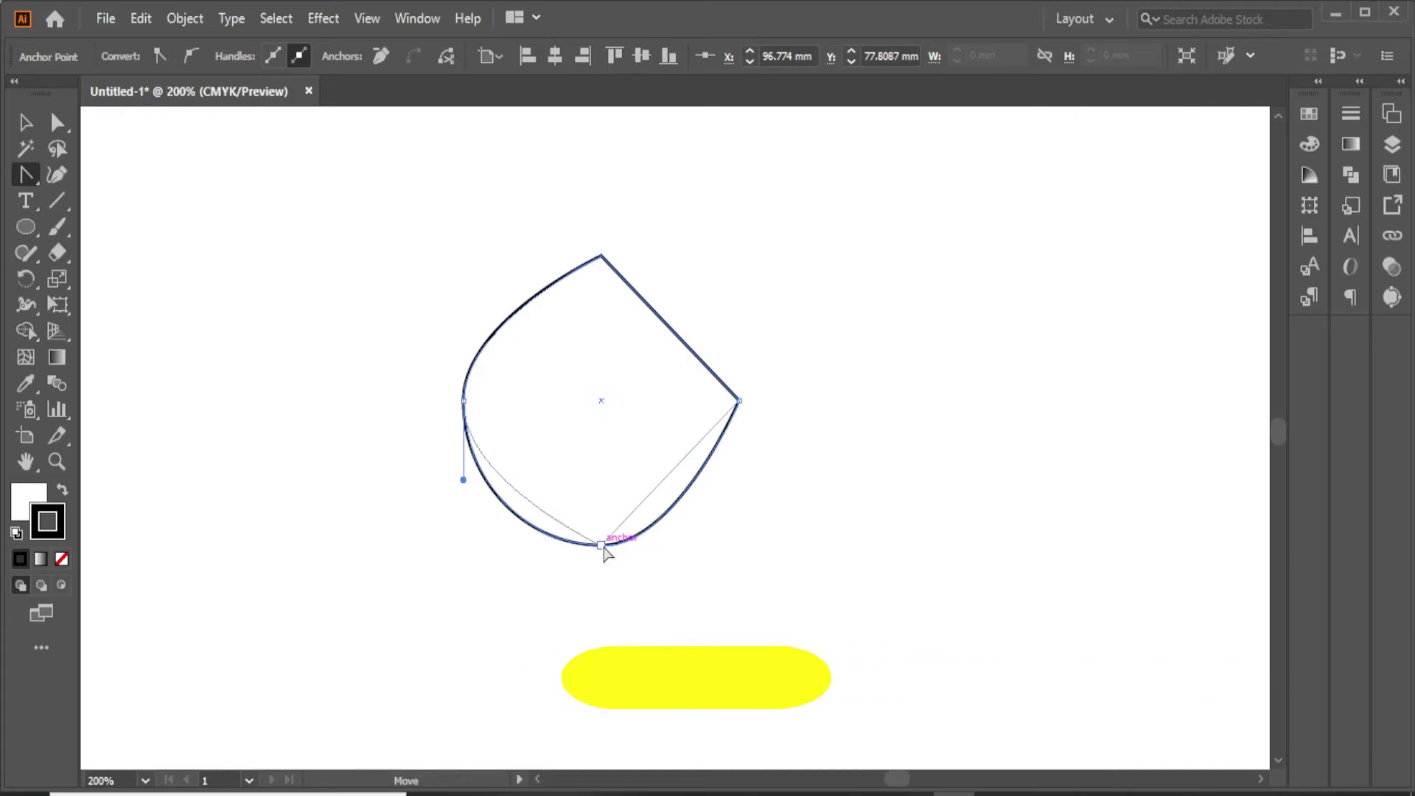
pyautogui.click(464, 401)
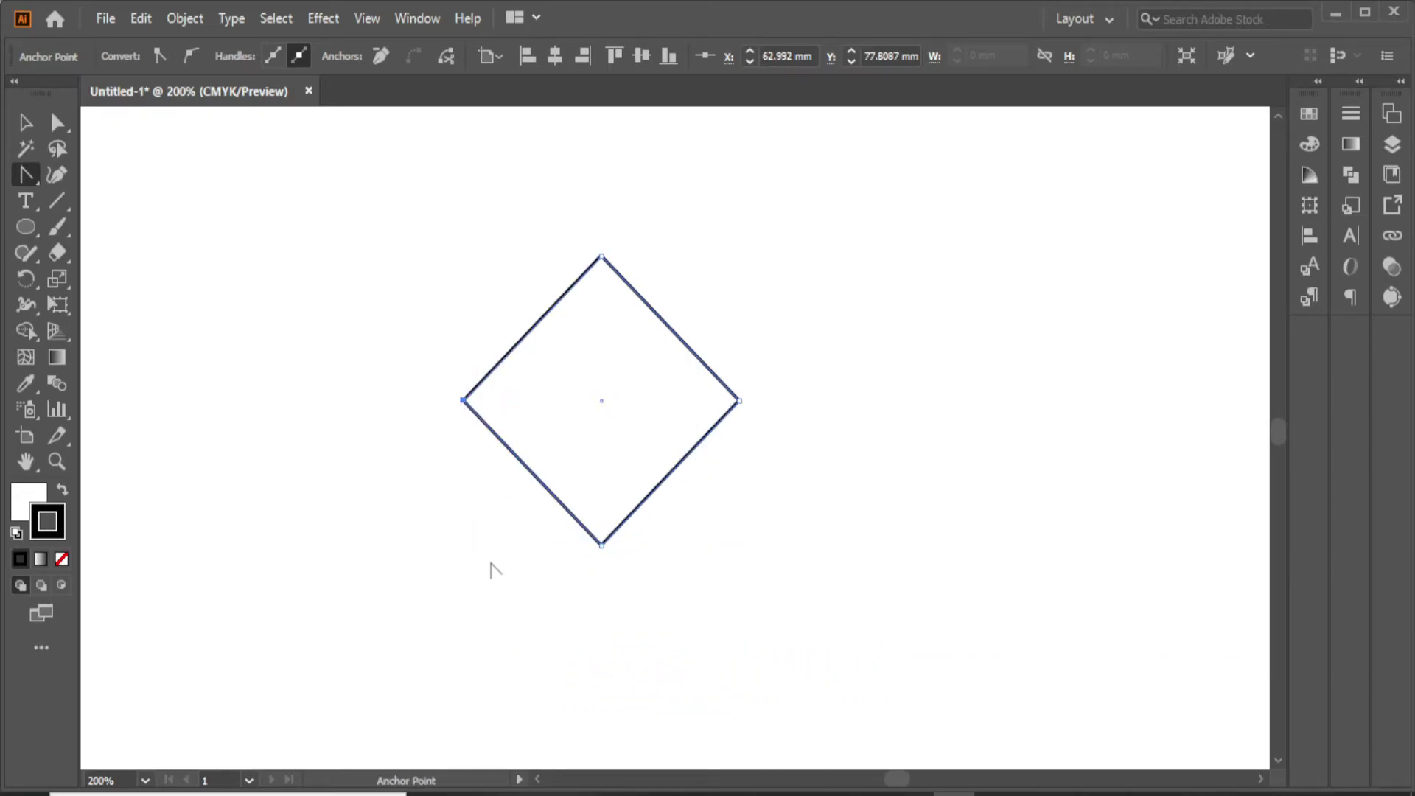
# Undo the four corner conversions to restore the plain circle, and deselect it.
pyautogui.press('ctrl')
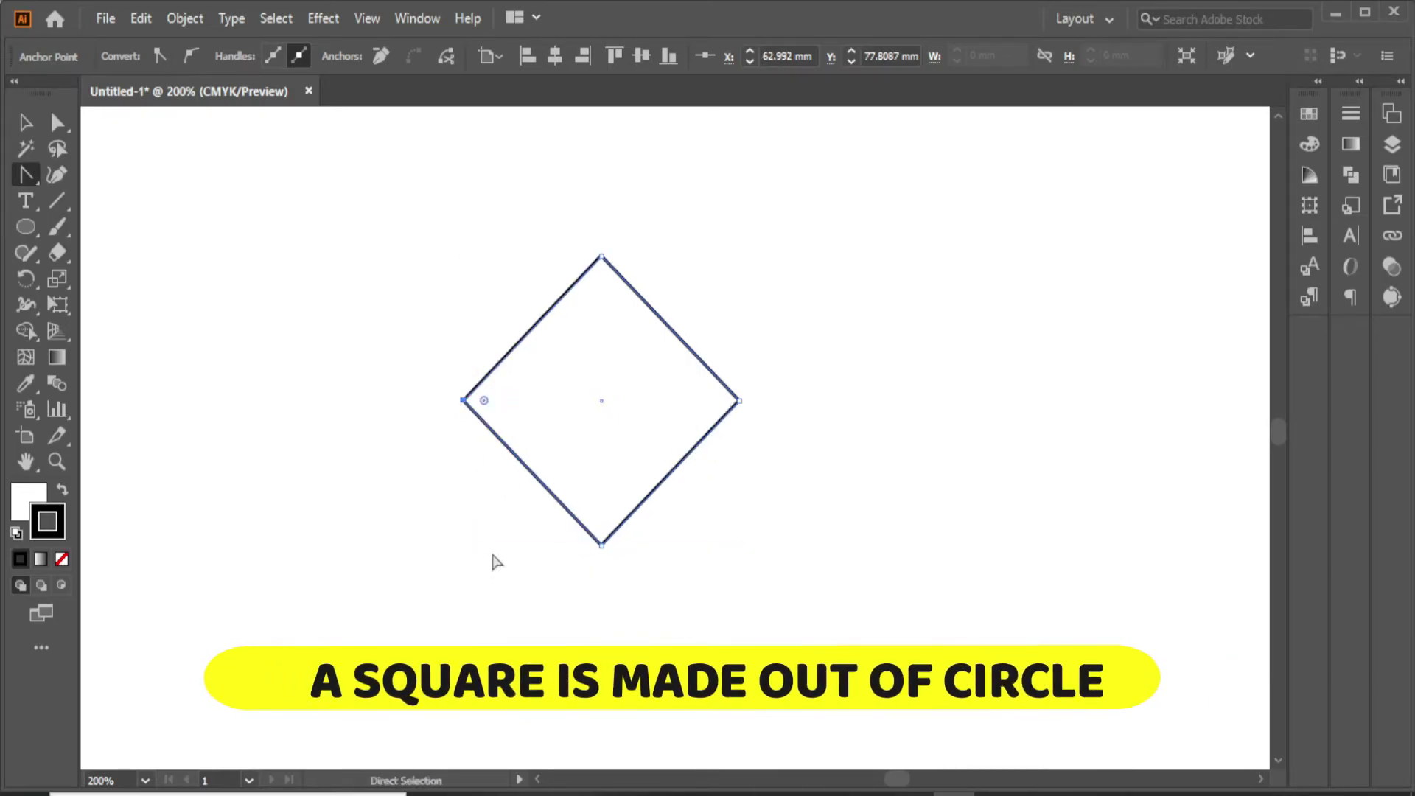
pyautogui.hotkey('ctrl', 'z')
pyautogui.hotkey('ctrl', 'z')
pyautogui.hotkey('ctrl', 'z')
pyautogui.hotkey('ctrl', 'z')
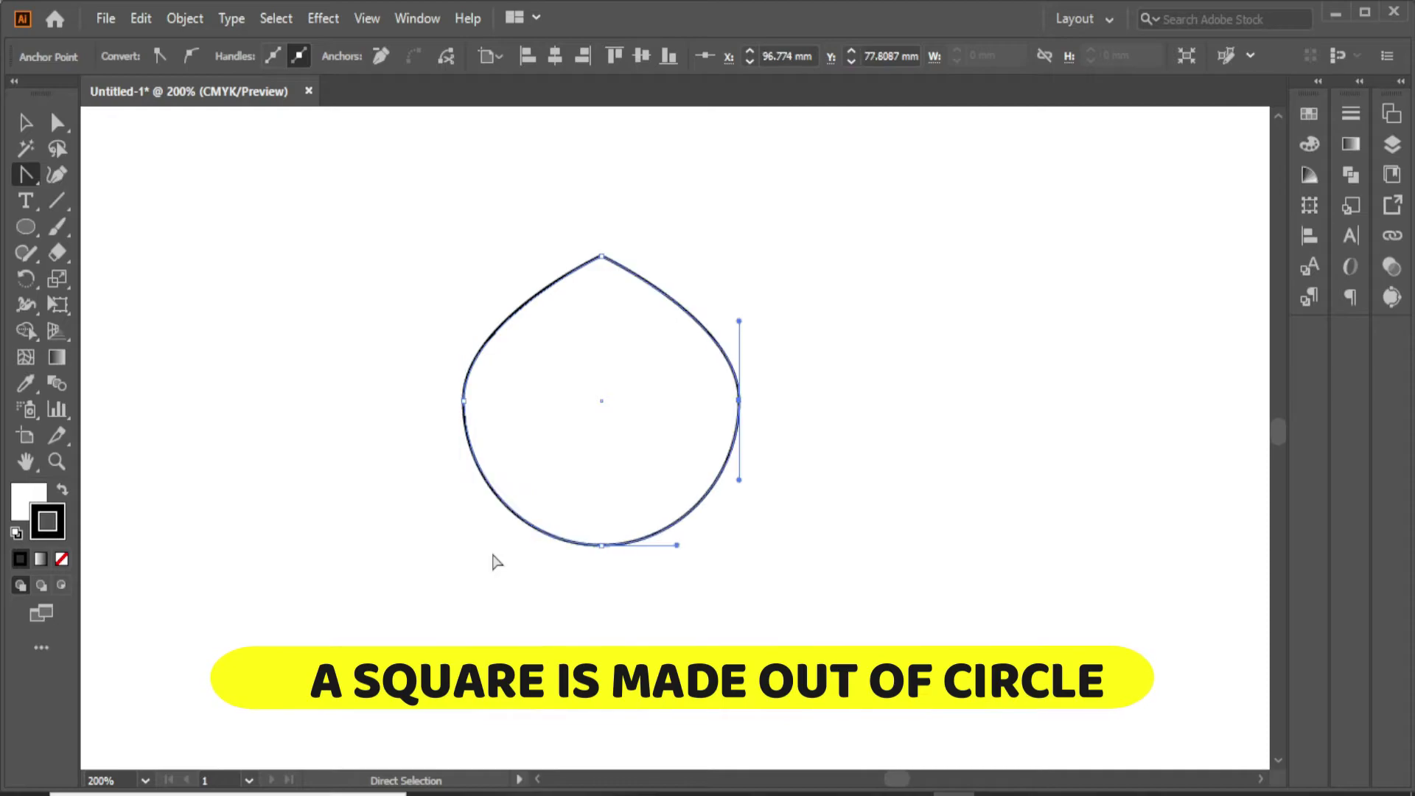
pyautogui.click(26, 121)
pyautogui.click(437, 368)
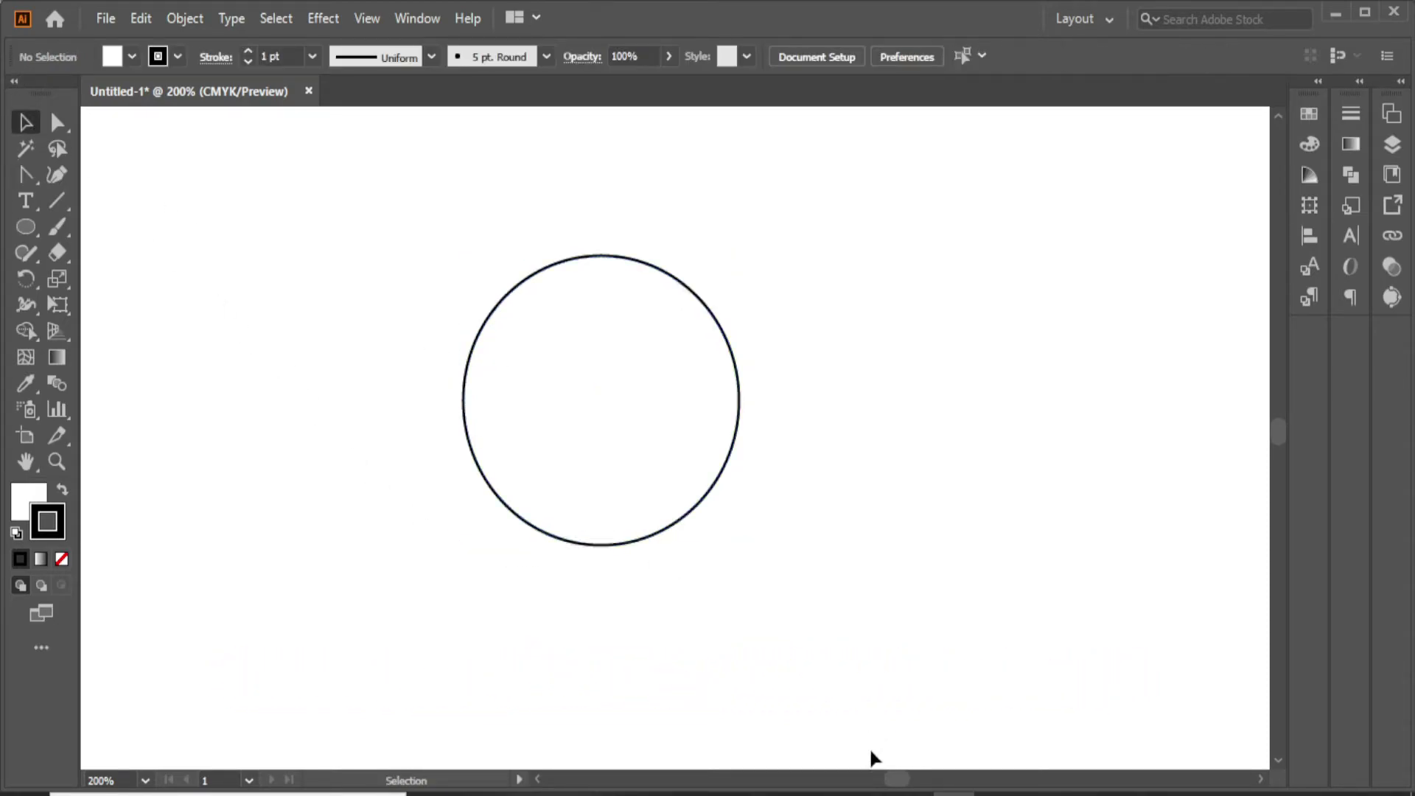
# Delete the circle's right anchor point with the Direct Selection tool, leaving the left half as an open arc.
pyautogui.press('a')
pyautogui.click(615, 347)
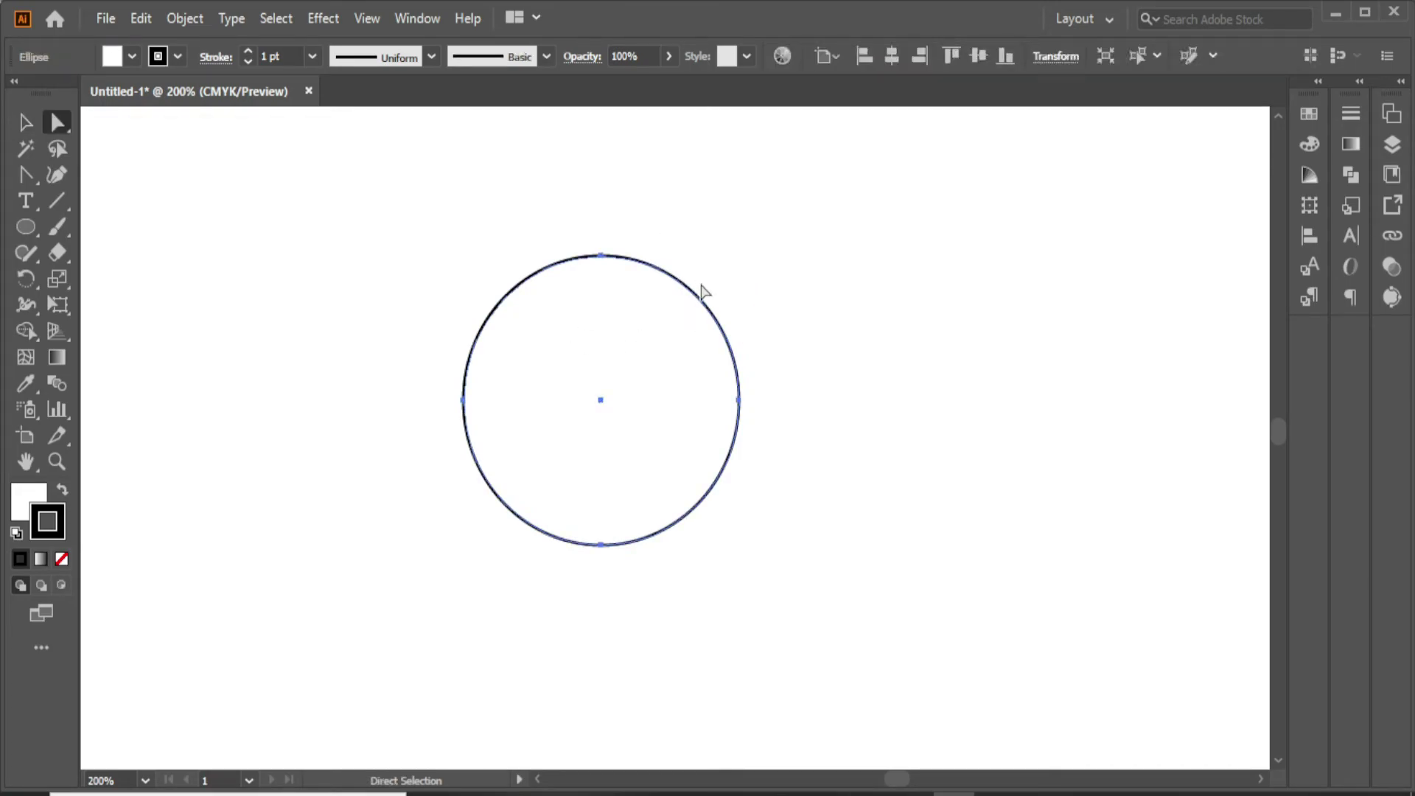
pyautogui.moveTo(722, 455); pyautogui.dragTo(716, 453)
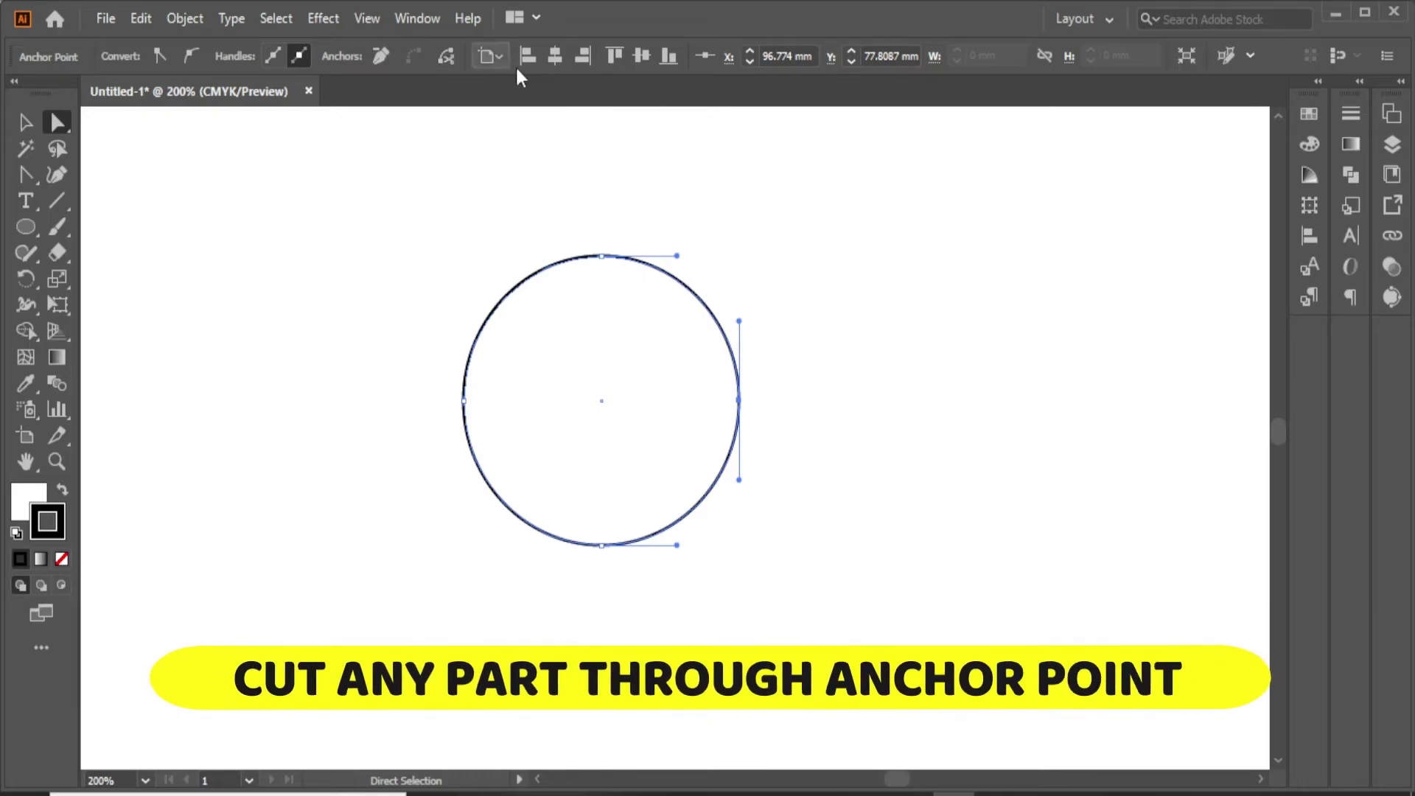
pyautogui.press('Delete')
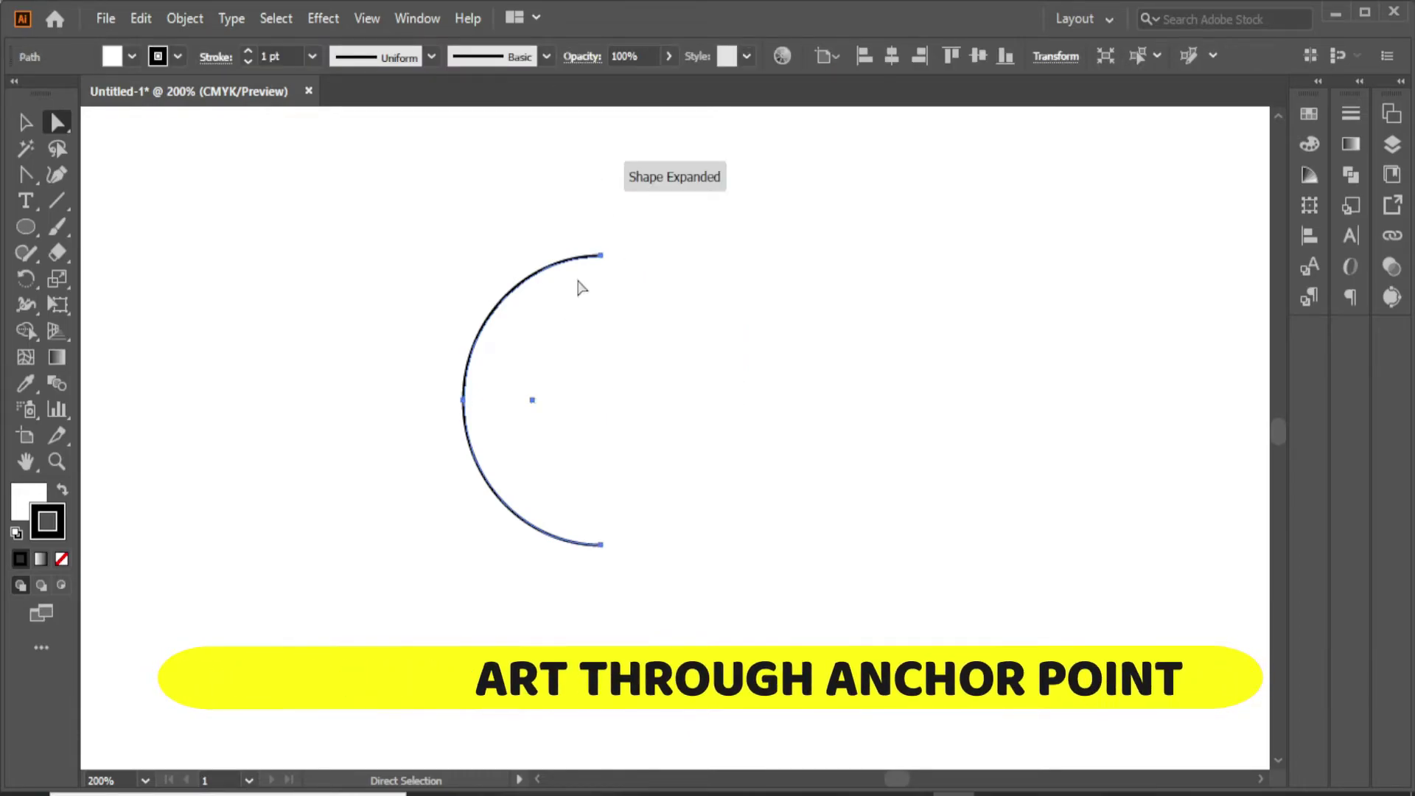
# Connect the arc's two end points with a straight segment to close the half circle, and deselect it.
pyautogui.moveTo(588, 229); pyautogui.dragTo(641, 590)
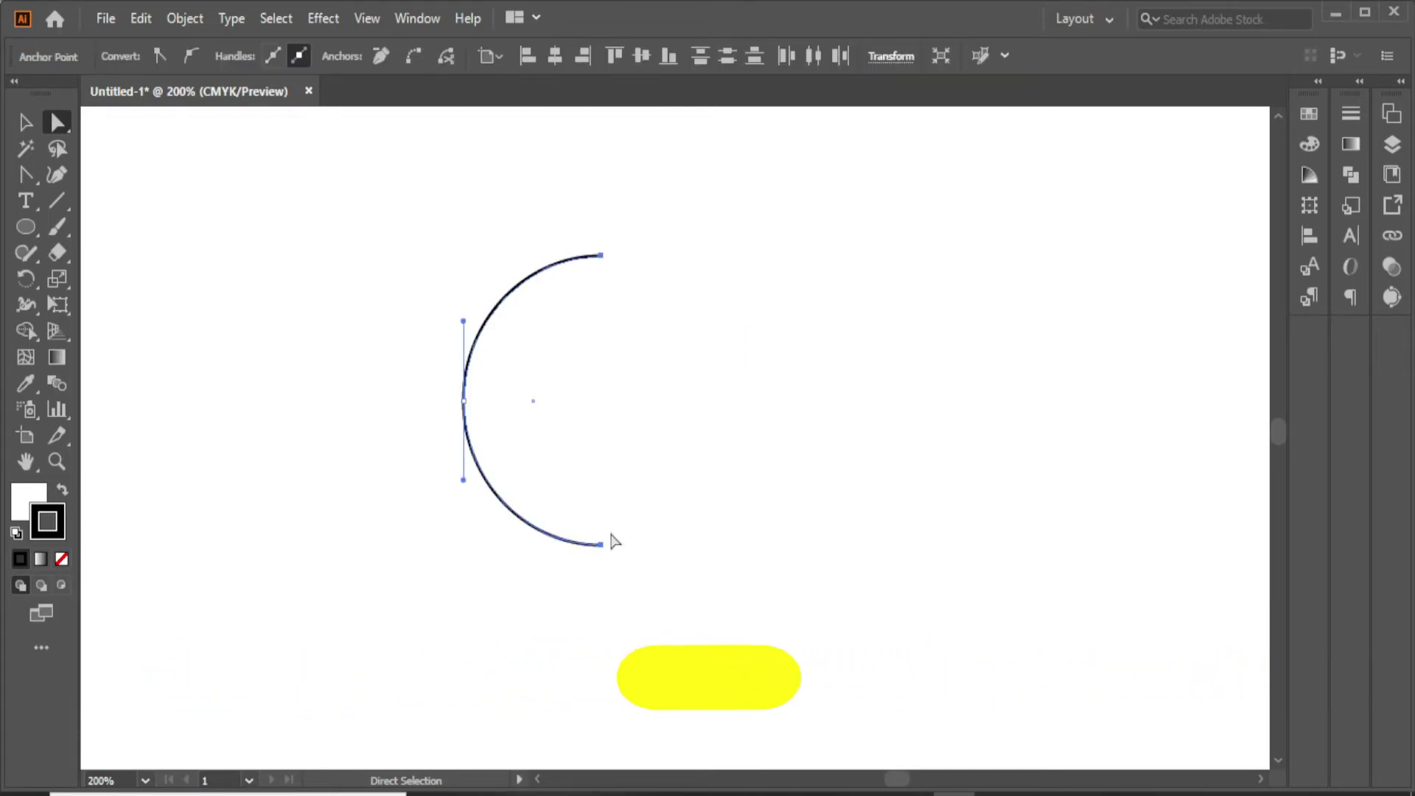
pyautogui.click(413, 56)
pyautogui.click(751, 486)
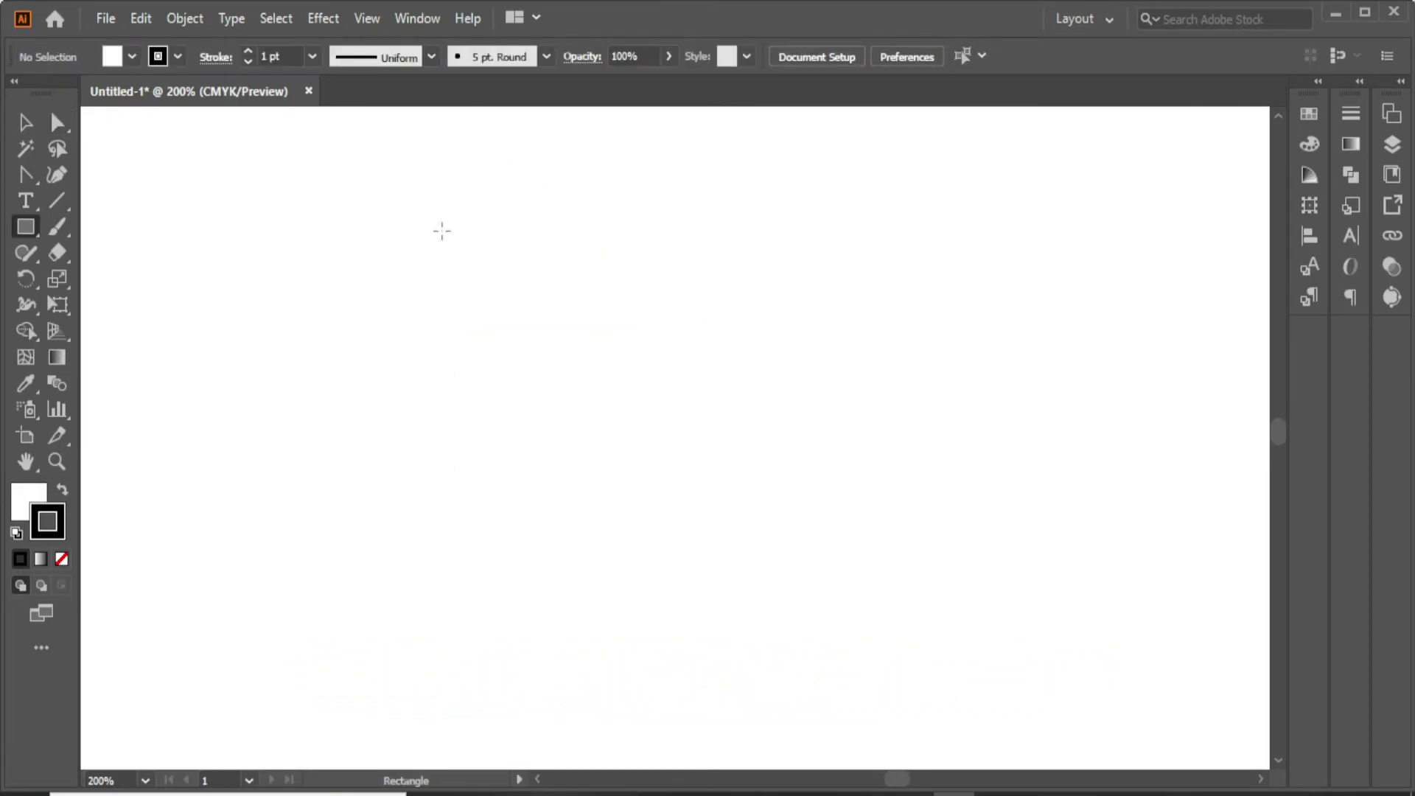
# Draw a square and round all its corners except the upper-right one to the maximum radius, making a teardrop.
pyautogui.moveTo(442, 231); pyautogui.dragTo(690, 498)
pyautogui.click(57, 122)
pyautogui.click(331, 286)
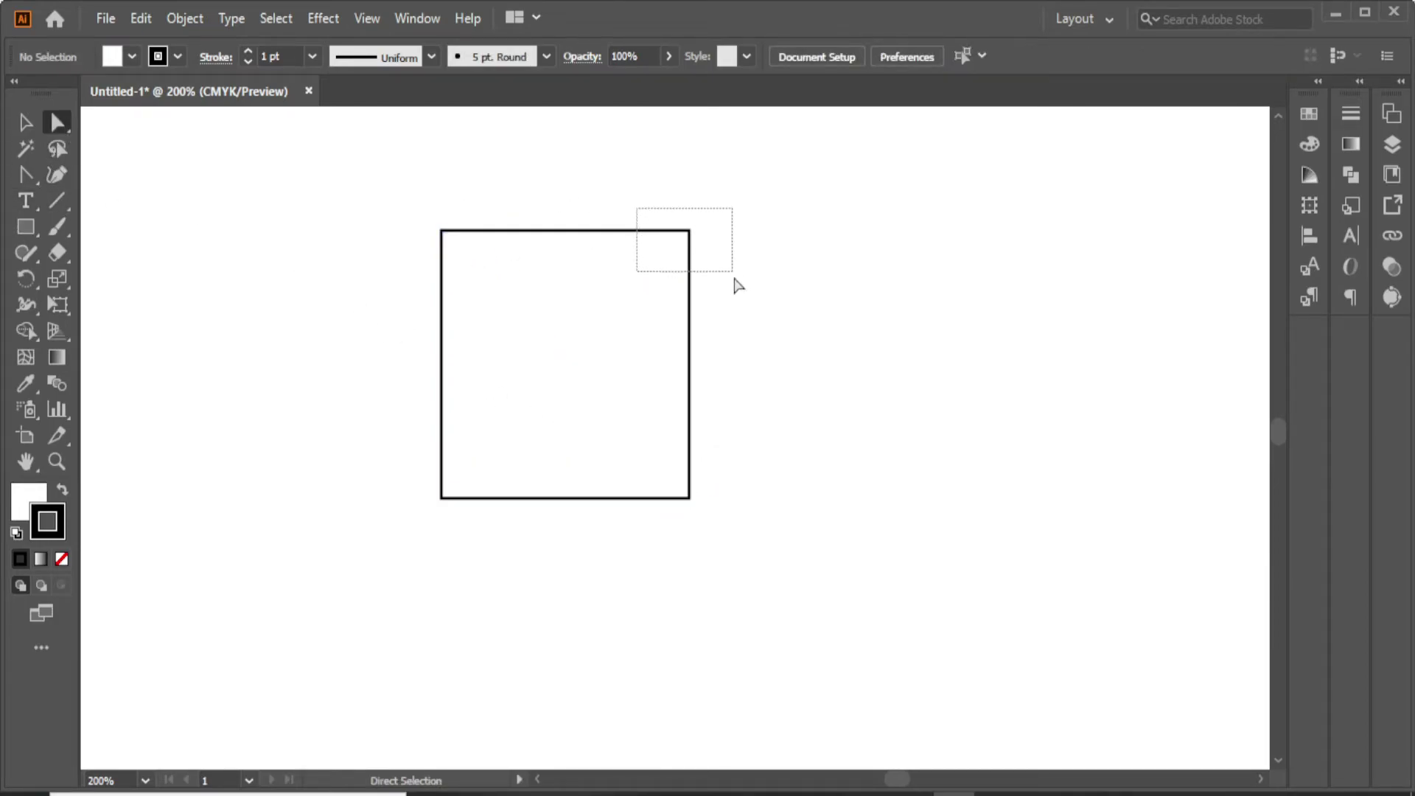
pyautogui.moveTo(735, 283); pyautogui.dragTo(733, 280)
pyautogui.moveTo(409, 190); pyautogui.dragTo(555, 580)
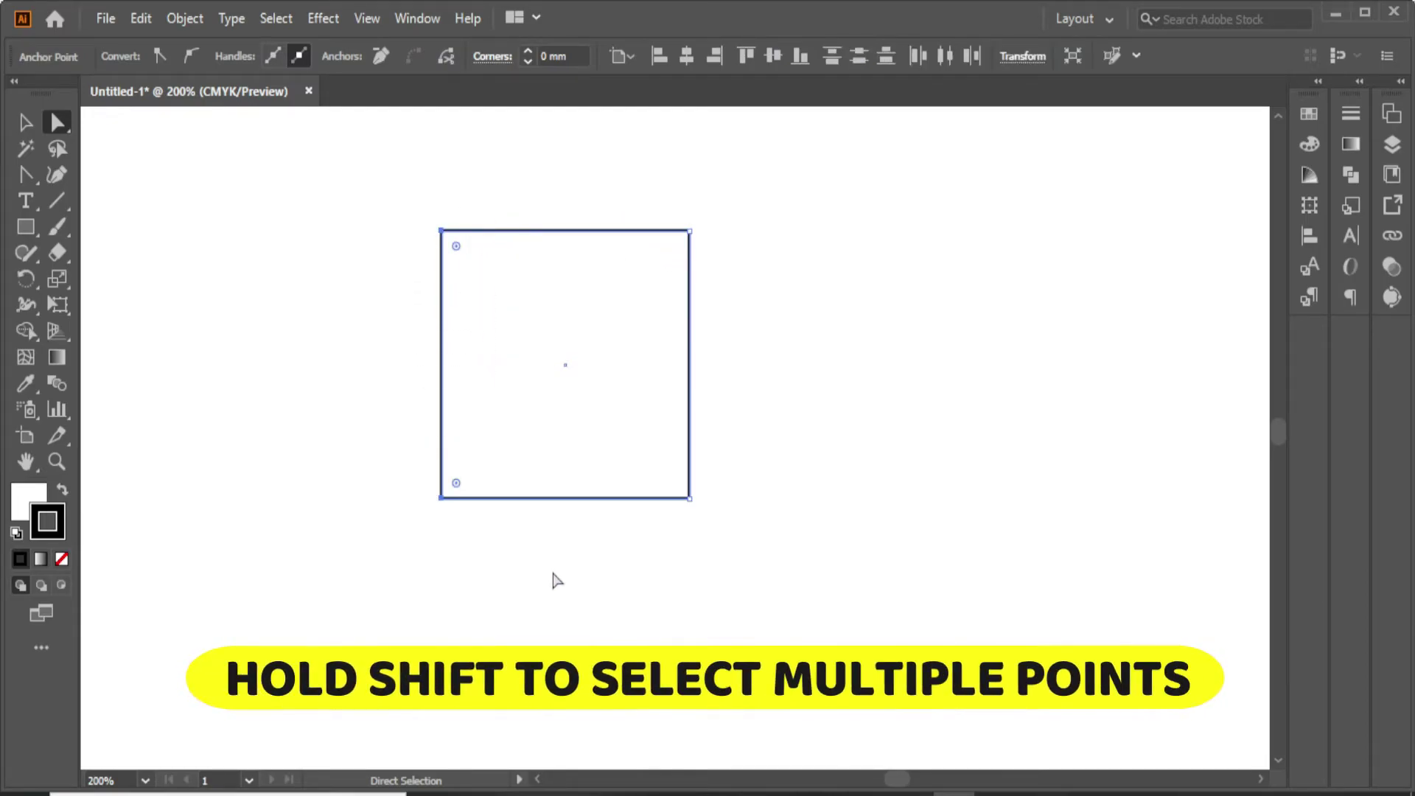
pyautogui.moveTo(456, 245); pyautogui.dragTo(660, 762)
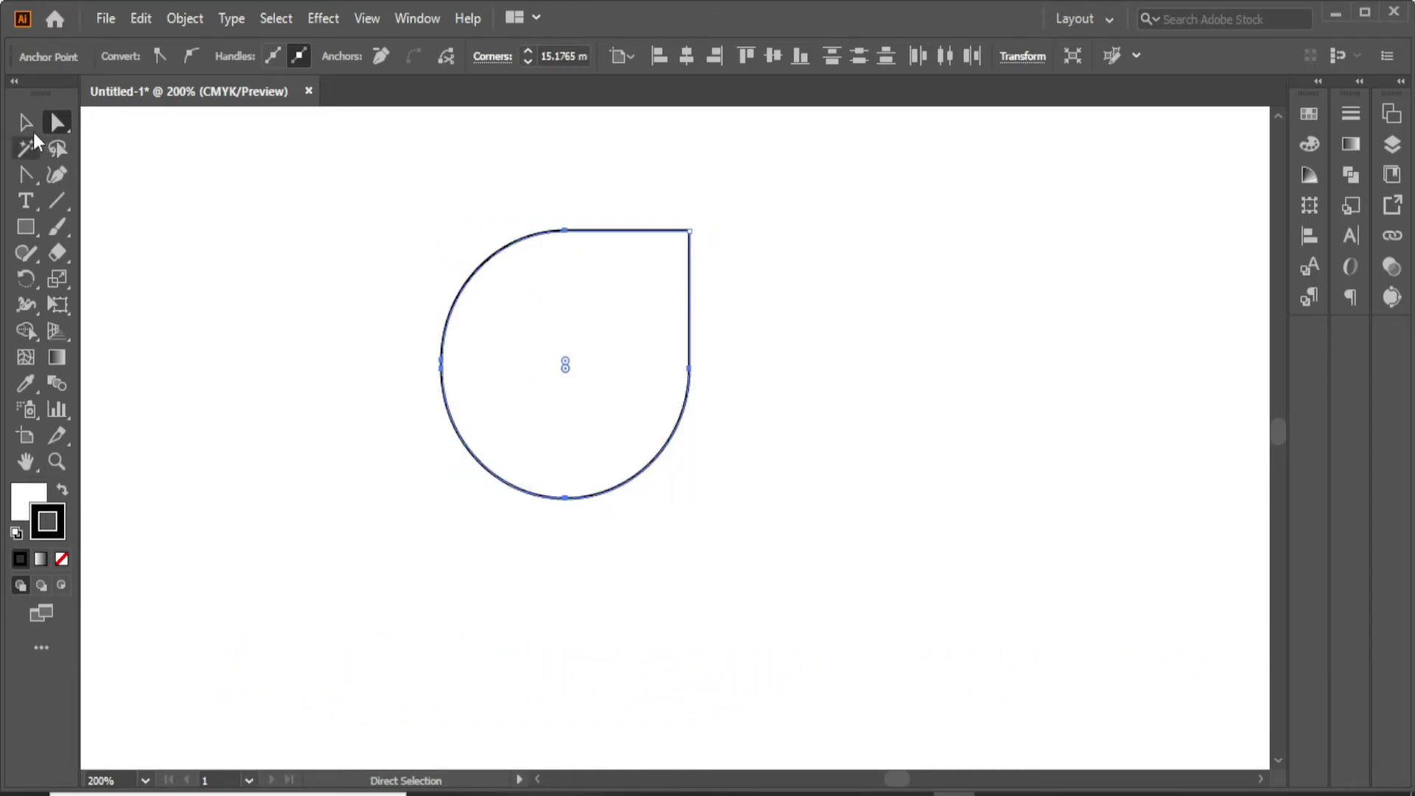
# Fill the teardrop with dark blue from the color spectrum, and collapse the Color panel.
pyautogui.click(25, 122)
pyautogui.click(26, 508)
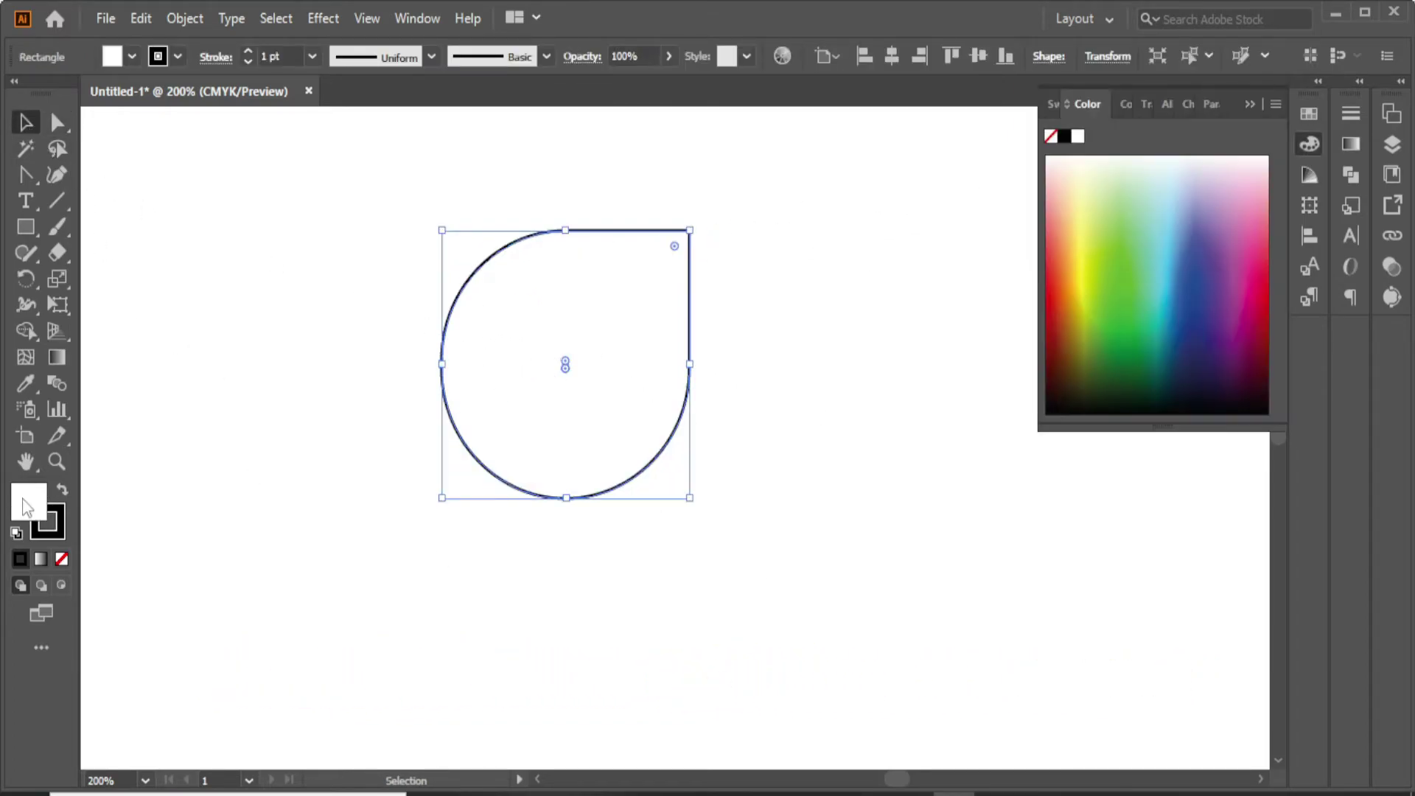
pyautogui.click(1200, 315)
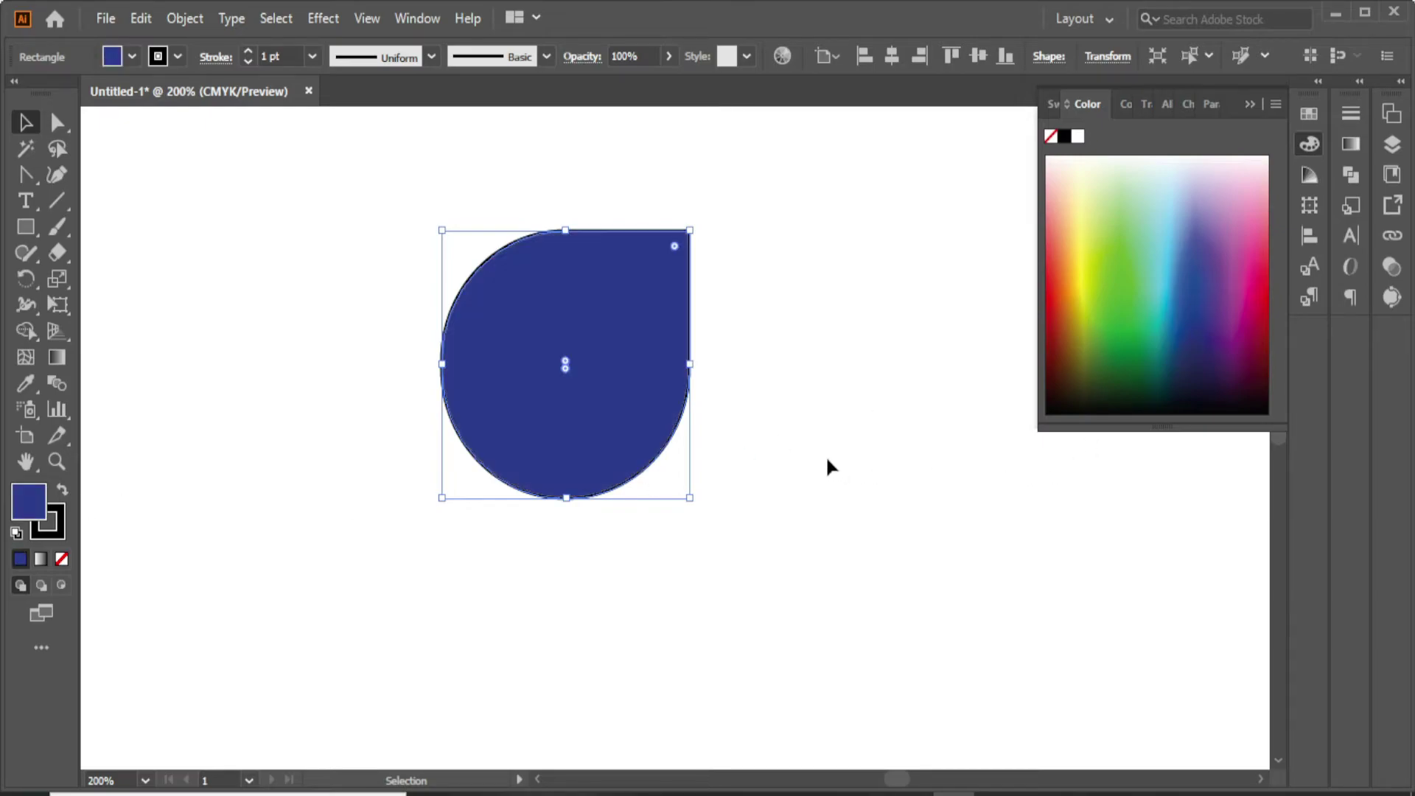
pyautogui.click(323, 467)
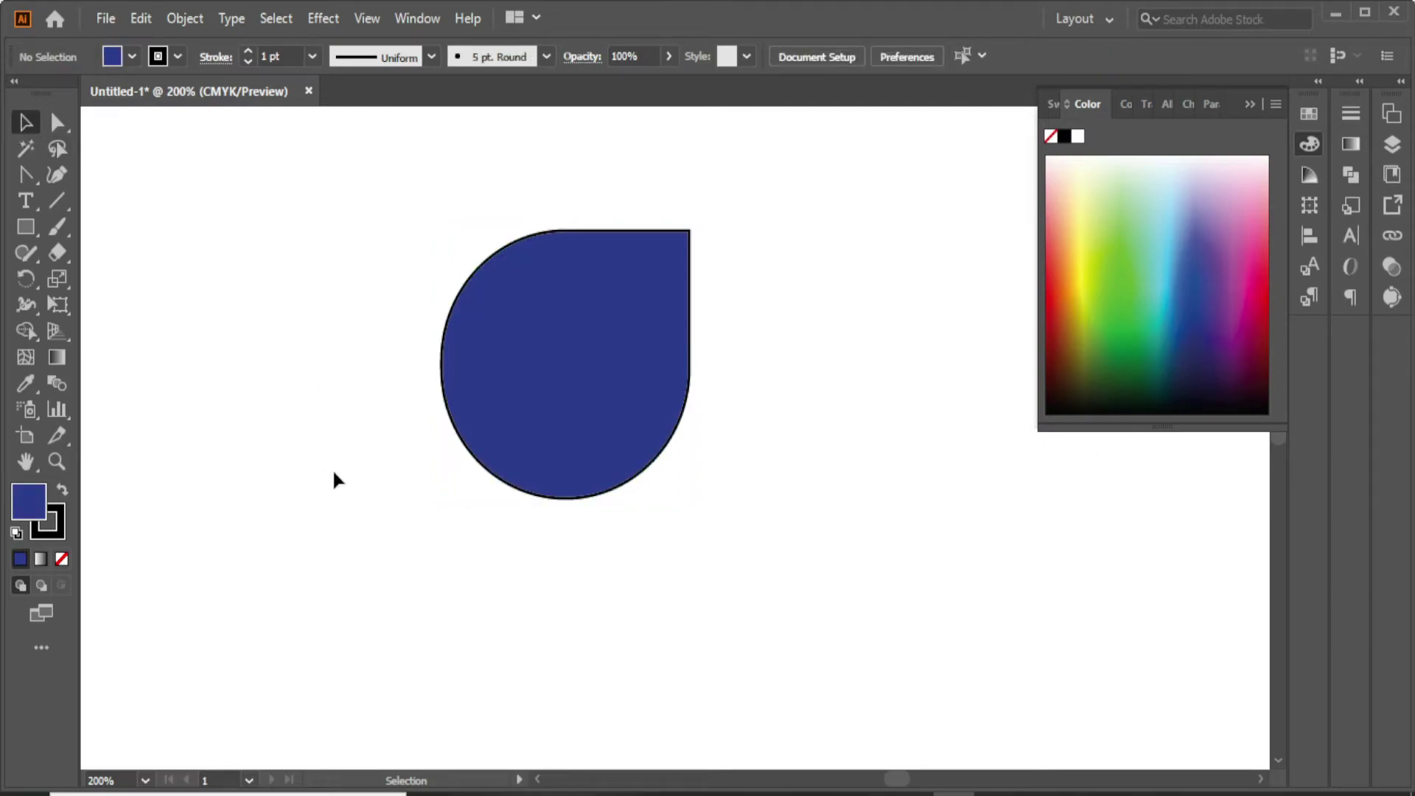
pyautogui.click(1251, 104)
pyautogui.click(531, 366)
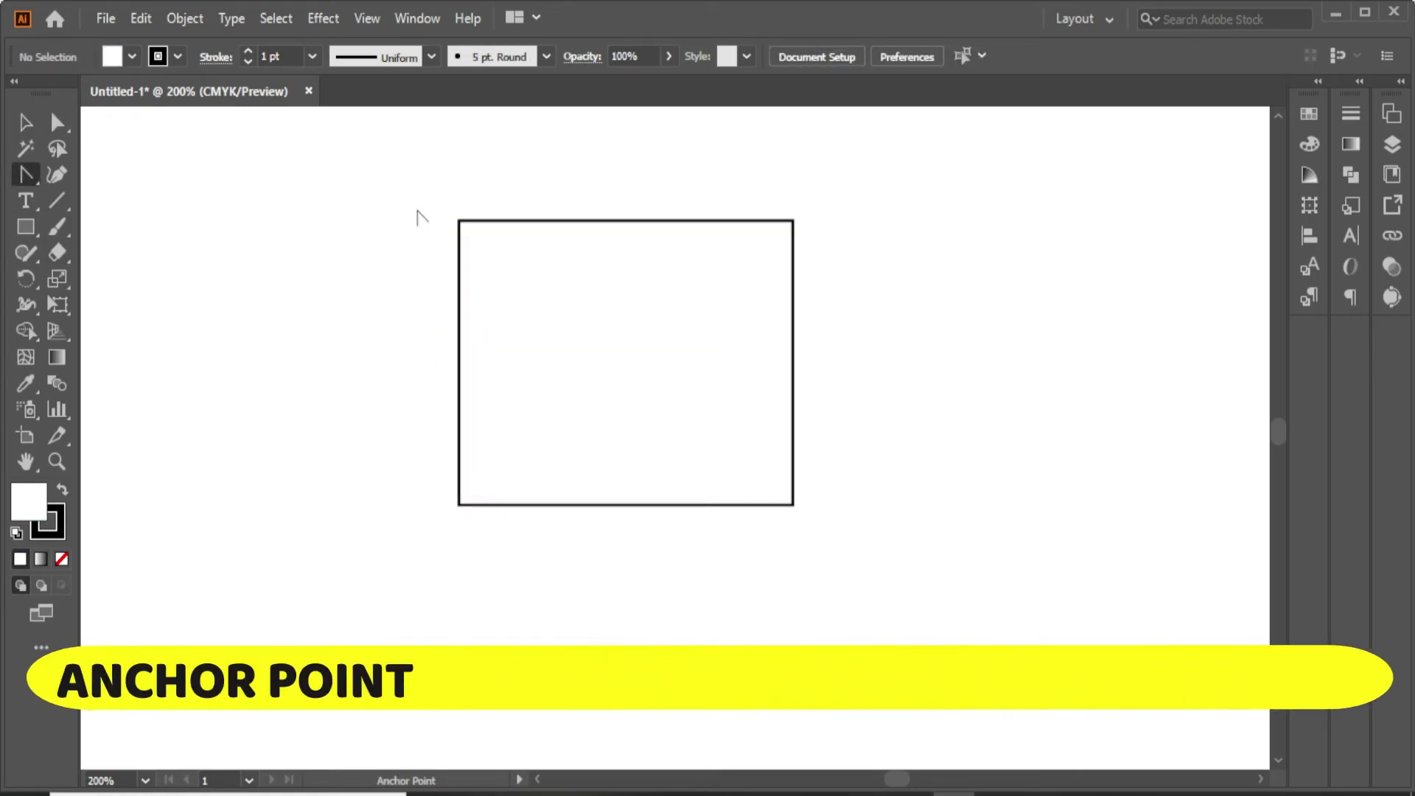
# Convert the rectangle's four corners to smooth curves by pulling out handles with the Anchor Point tool.
pyautogui.moveTo(459, 221); pyautogui.dragTo(512, 163)
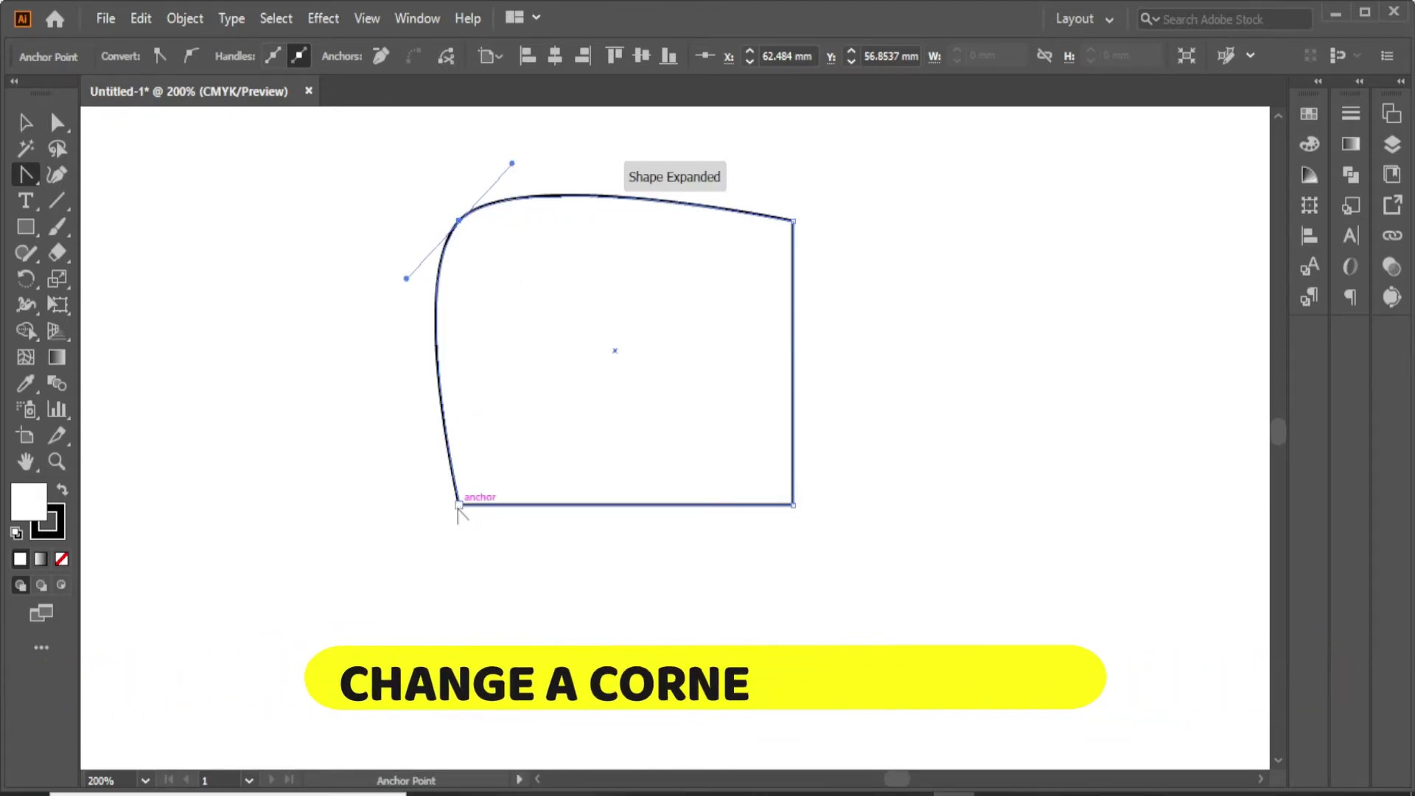
pyautogui.moveTo(460, 505); pyautogui.dragTo(421, 452)
pyautogui.moveTo(793, 506); pyautogui.dragTo(745, 605)
pyautogui.moveTo(792, 220); pyautogui.dragTo(844, 279)
pyautogui.press('v')
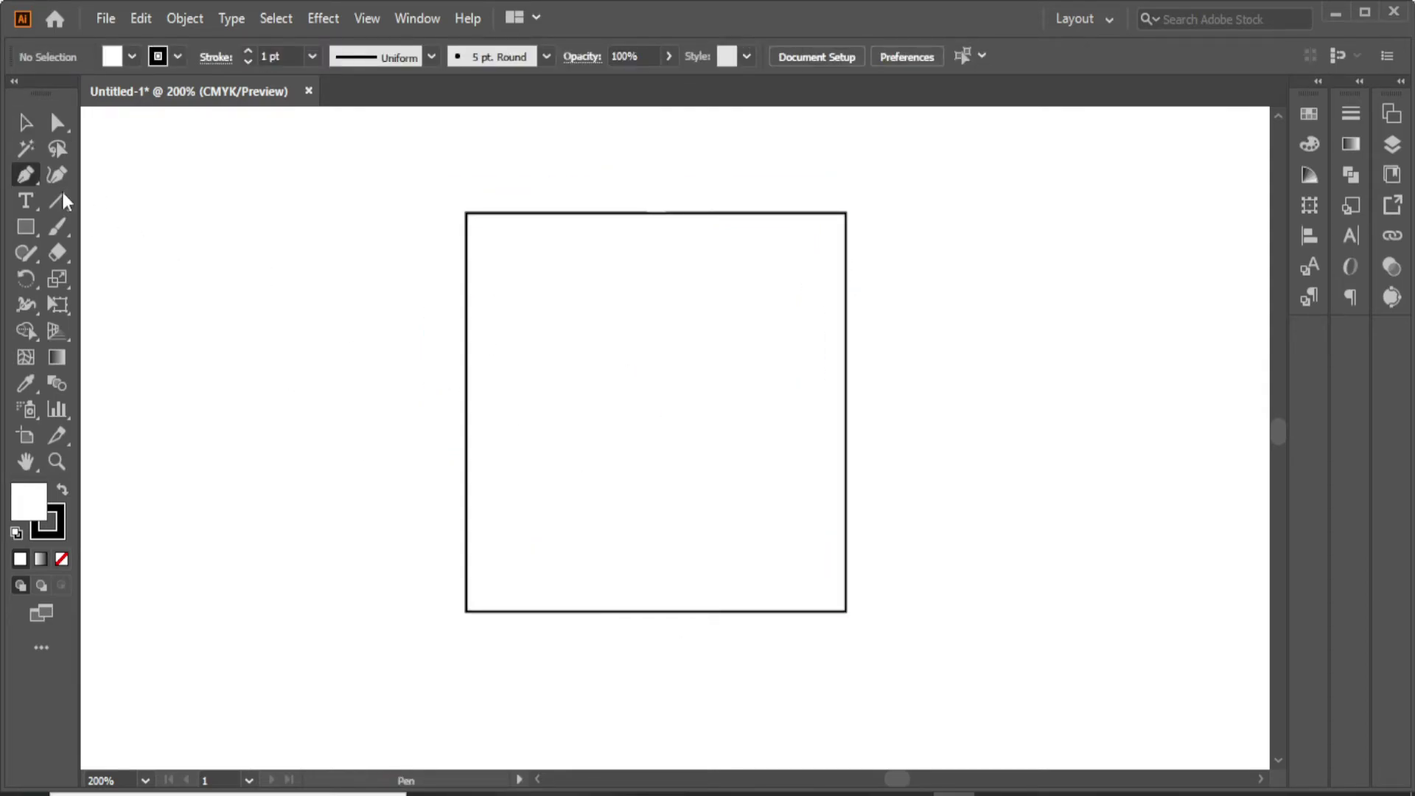
# Add an anchor point at the middle of the square's top and bottom edges with the Add Anchor Point tool.
pyautogui.rightClick(26, 174)
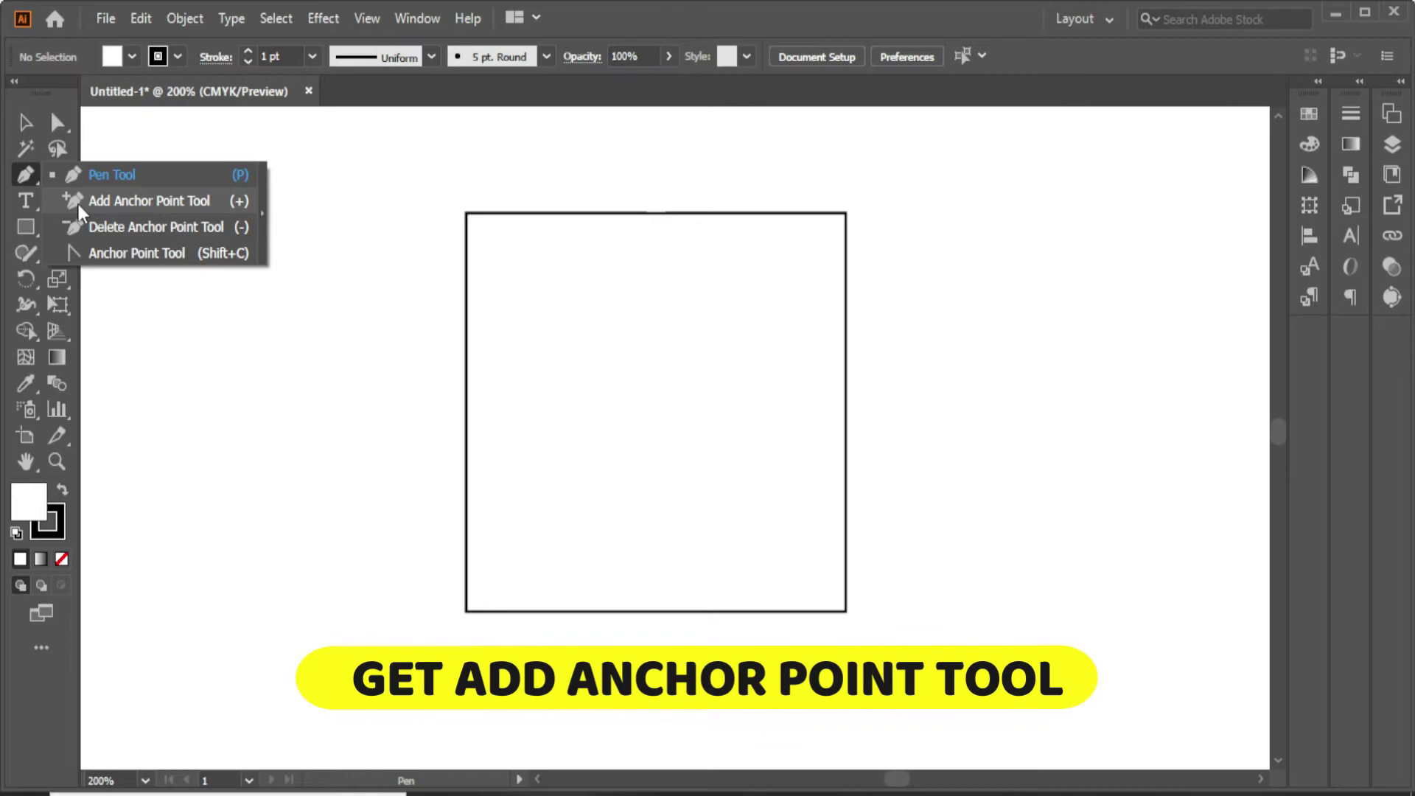
pyautogui.click(78, 204)
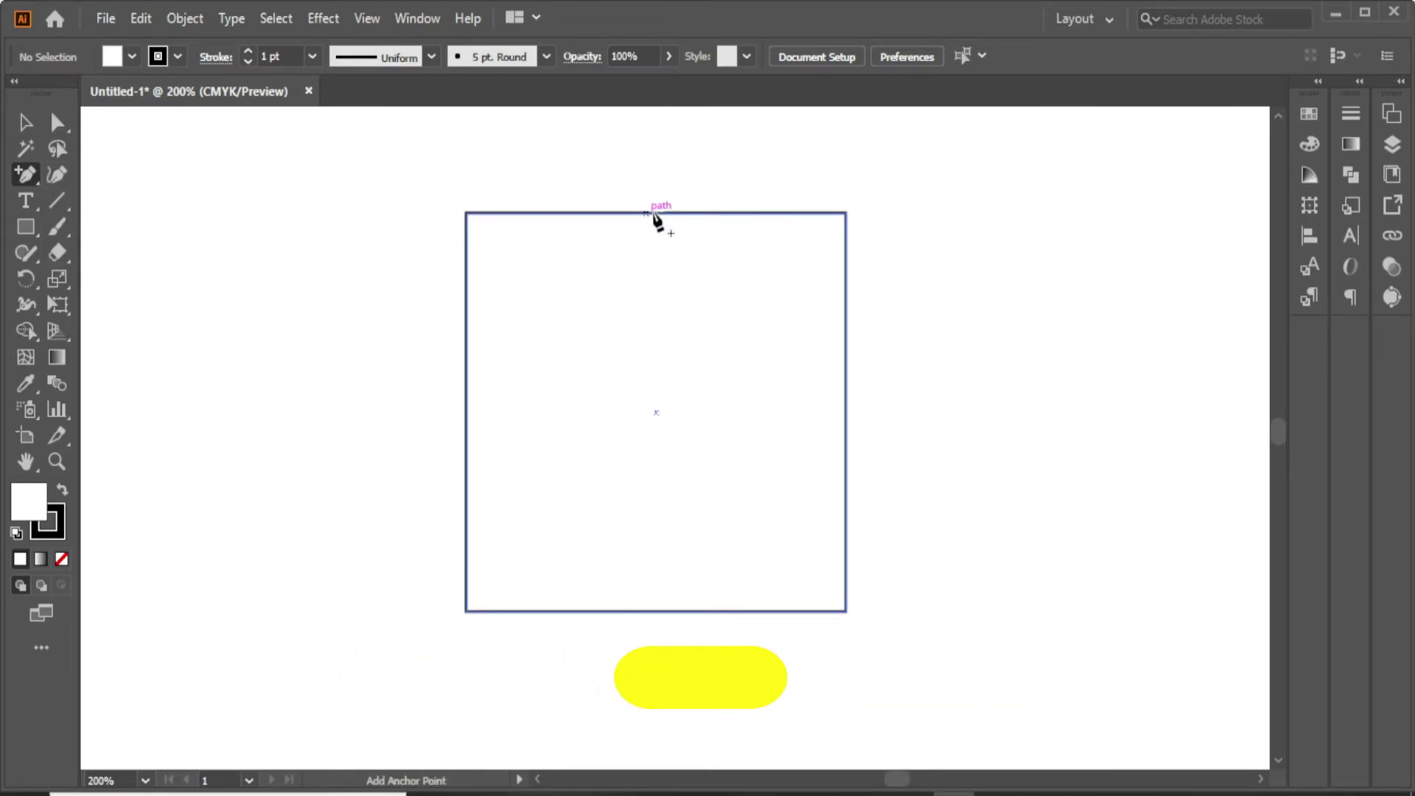
pyautogui.click(656, 213)
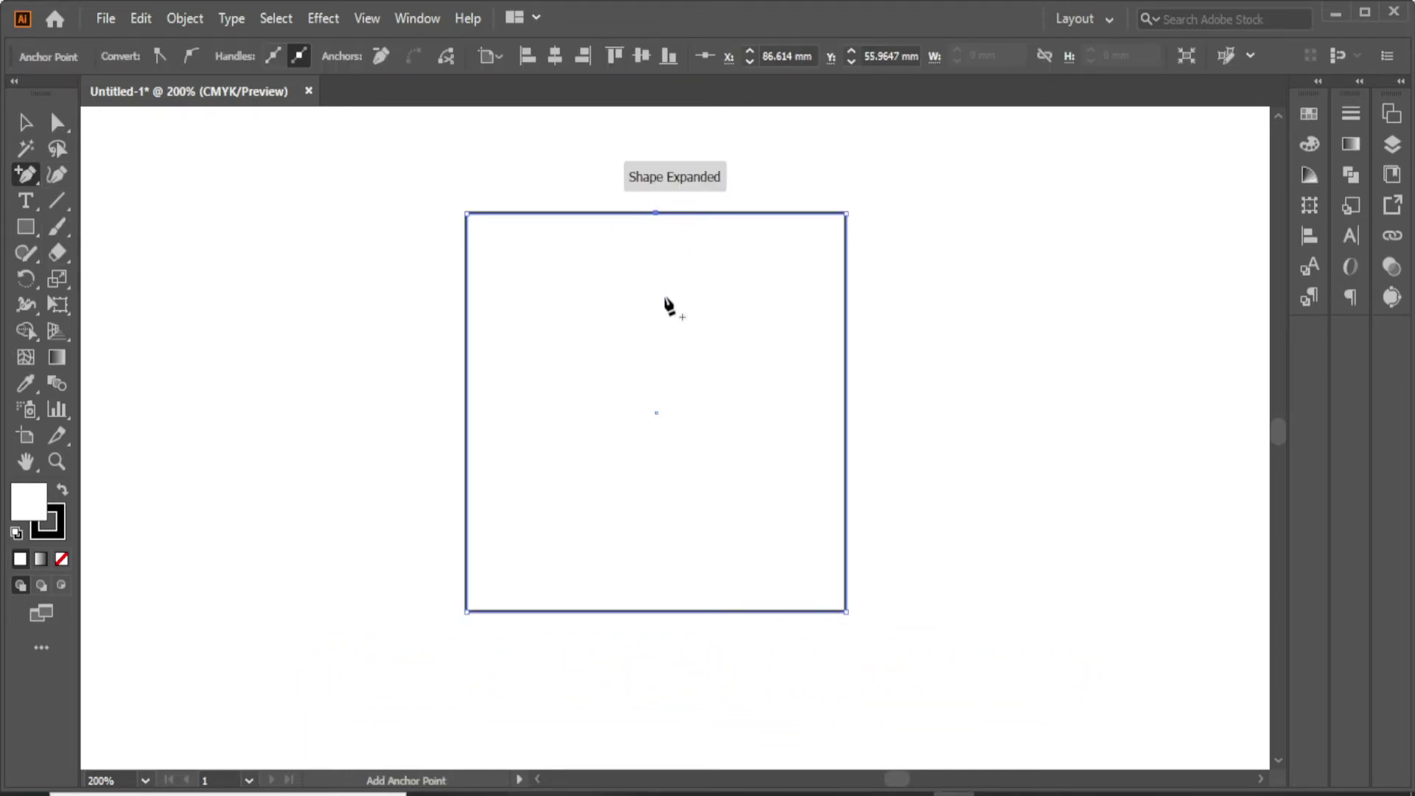
pyautogui.click(656, 611)
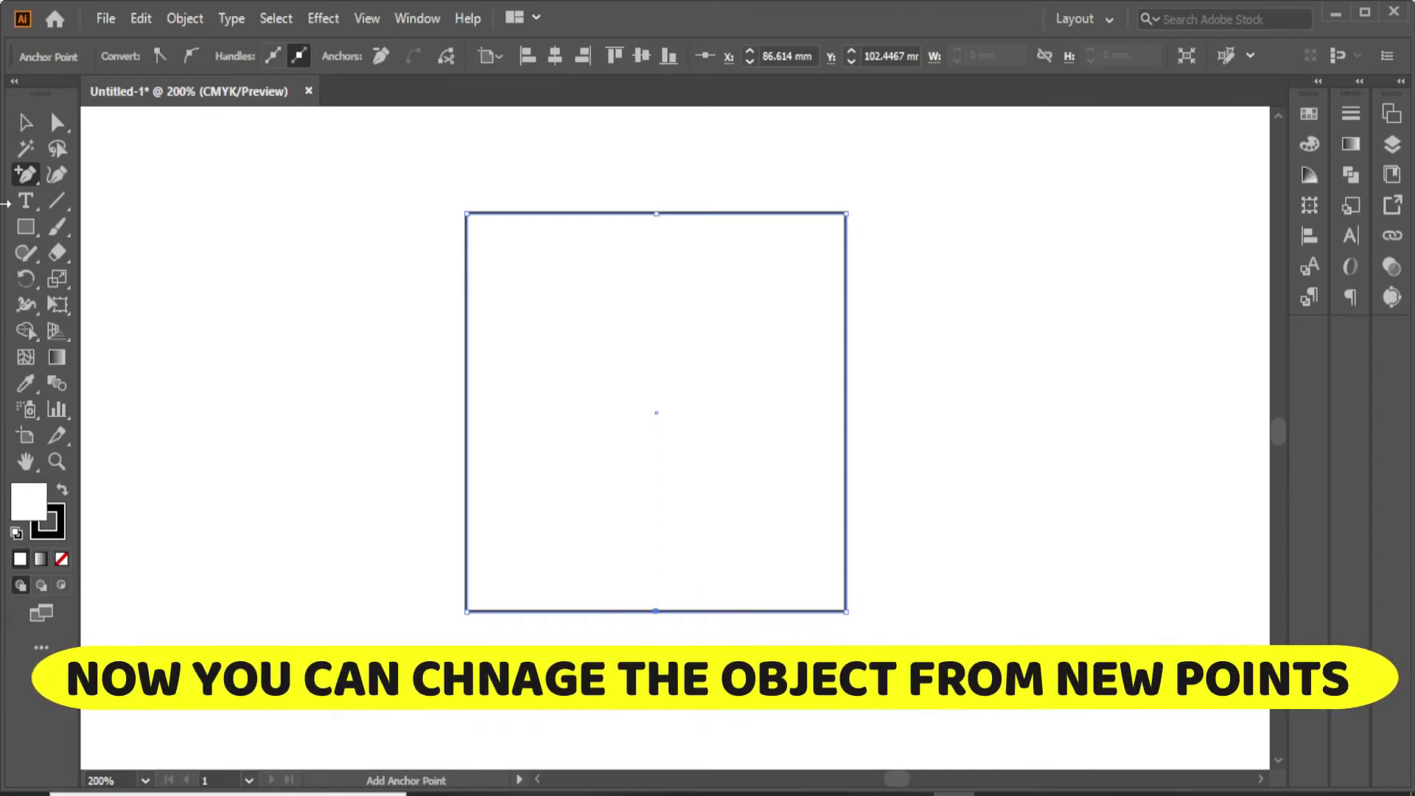
# Move the new top and bottom midpoints straight up to form a peak above and a notch below, and deselect.
pyautogui.click(56, 123)
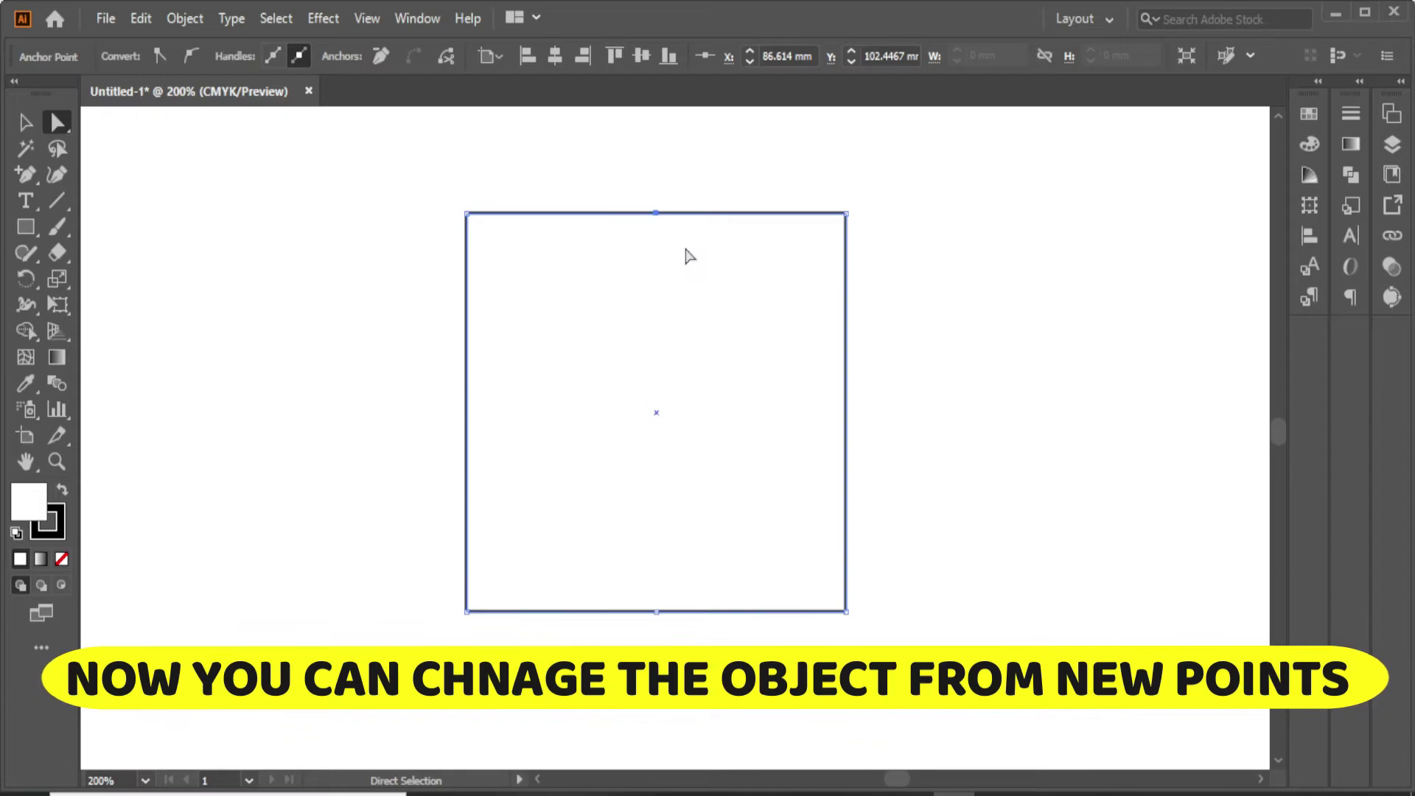
pyautogui.moveTo(658, 215); pyautogui.dragTo(666, 255)
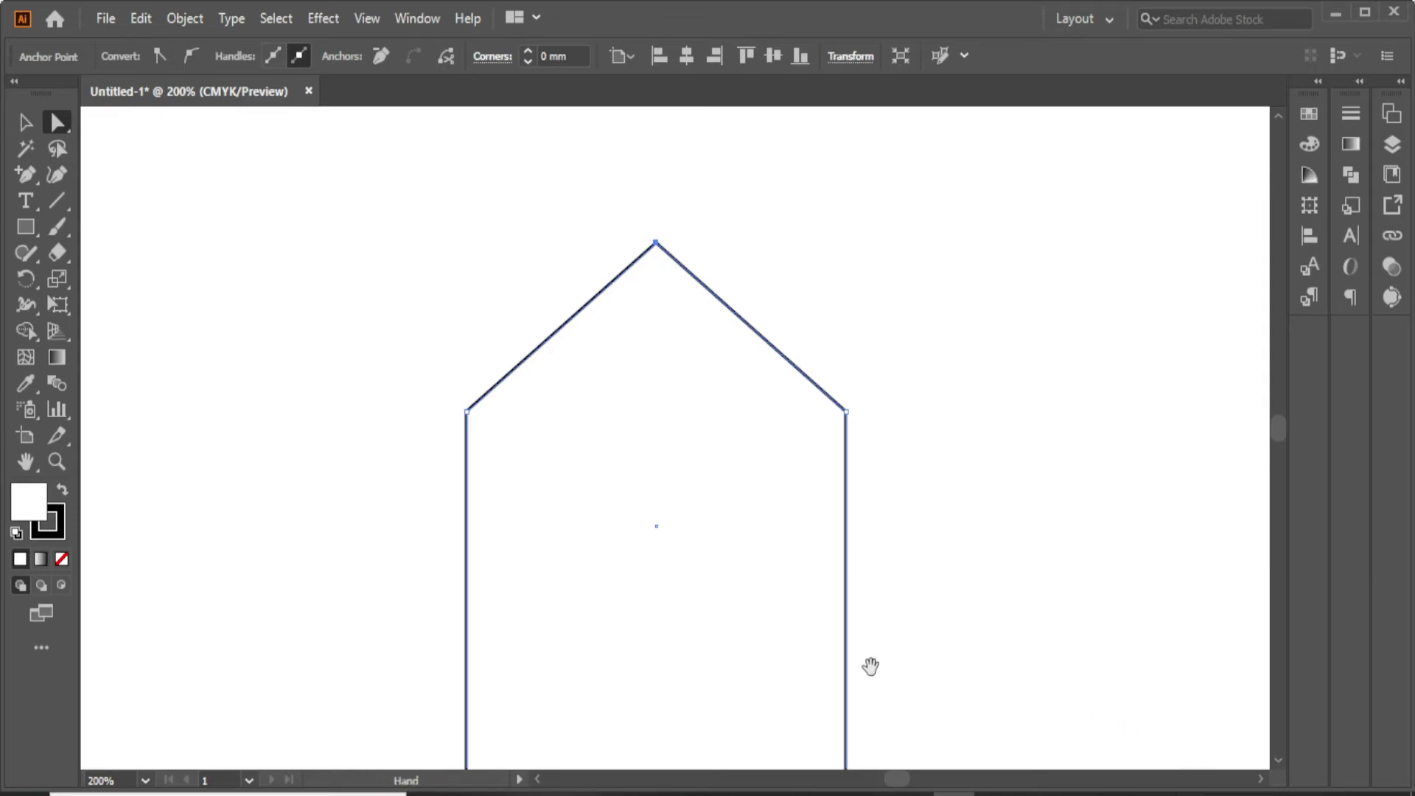
pyautogui.moveTo(870, 665); pyautogui.dragTo(814, 578)
pyautogui.moveTo(610, 540); pyautogui.dragTo(678, 628)
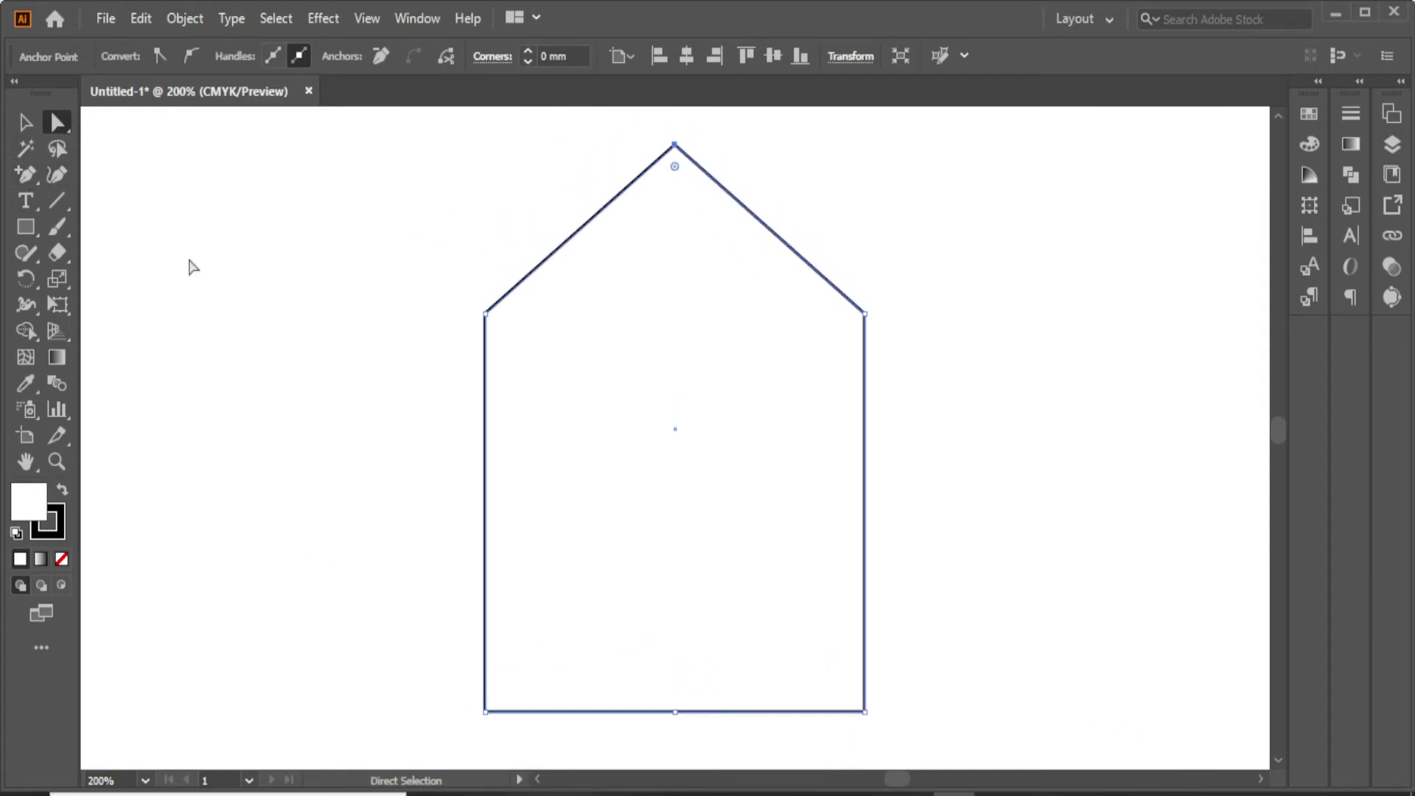
pyautogui.moveTo(661, 679); pyautogui.dragTo(674, 586)
pyautogui.hotkey('ctrl', 'shift', 'a')
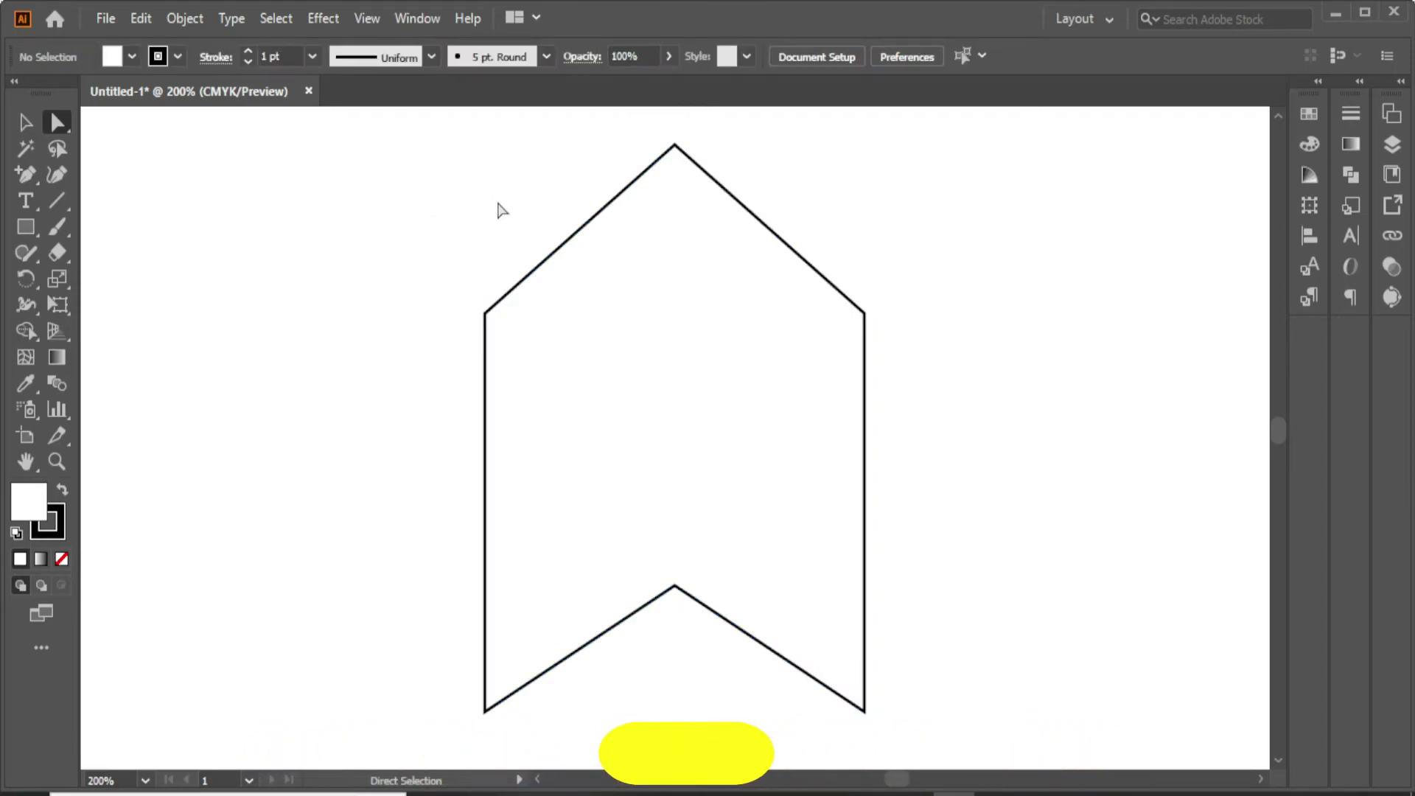
# Delete the arrow-like shape, draw a circle, and move it to the middle of the canvas.
pyautogui.hotkey('ctrl', 'a')
pyautogui.press('Delete')
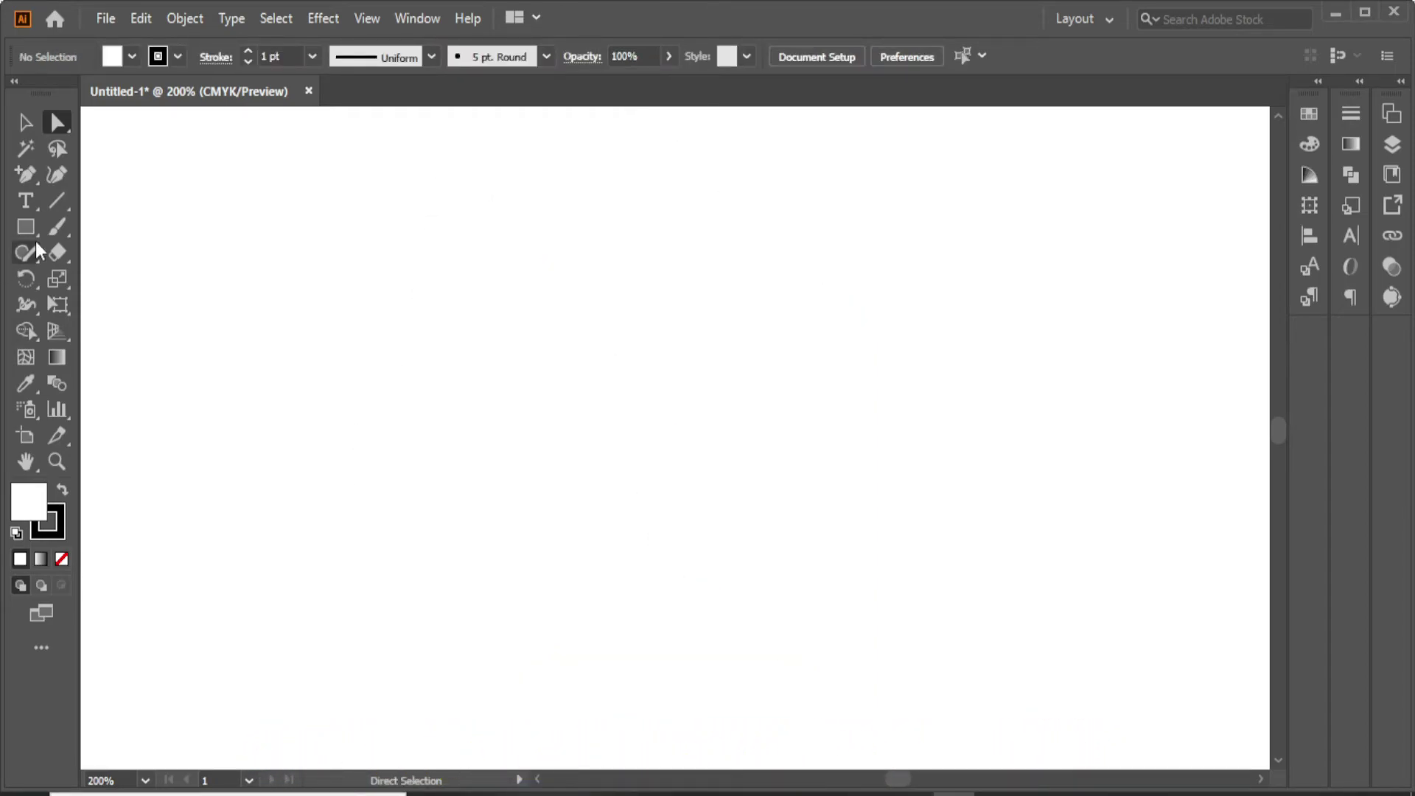
pyautogui.moveTo(29, 231); pyautogui.dragTo(81, 280)
pyautogui.moveTo(535, 368); pyautogui.dragTo(652, 524)
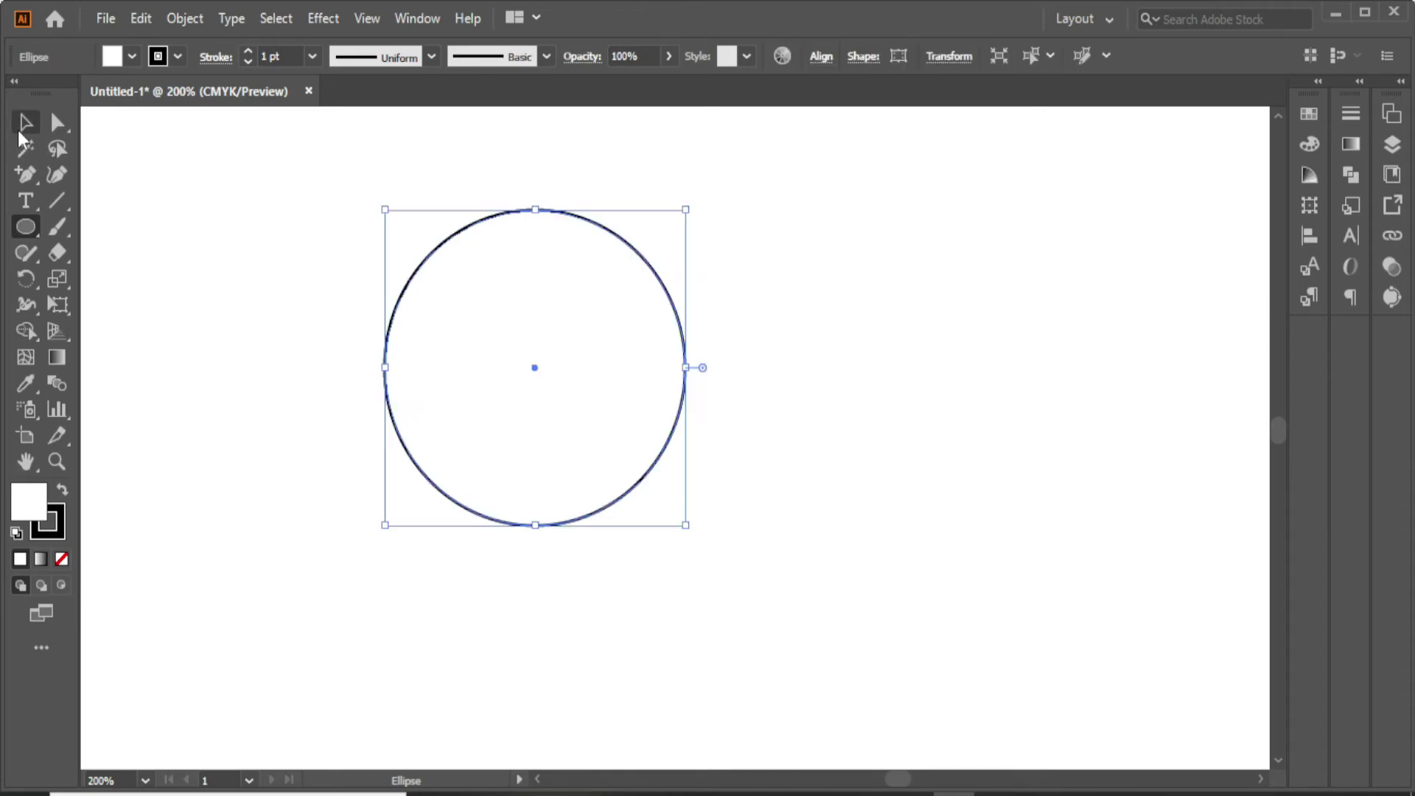
pyautogui.press('v')
pyautogui.moveTo(502, 316); pyautogui.dragTo(649, 343)
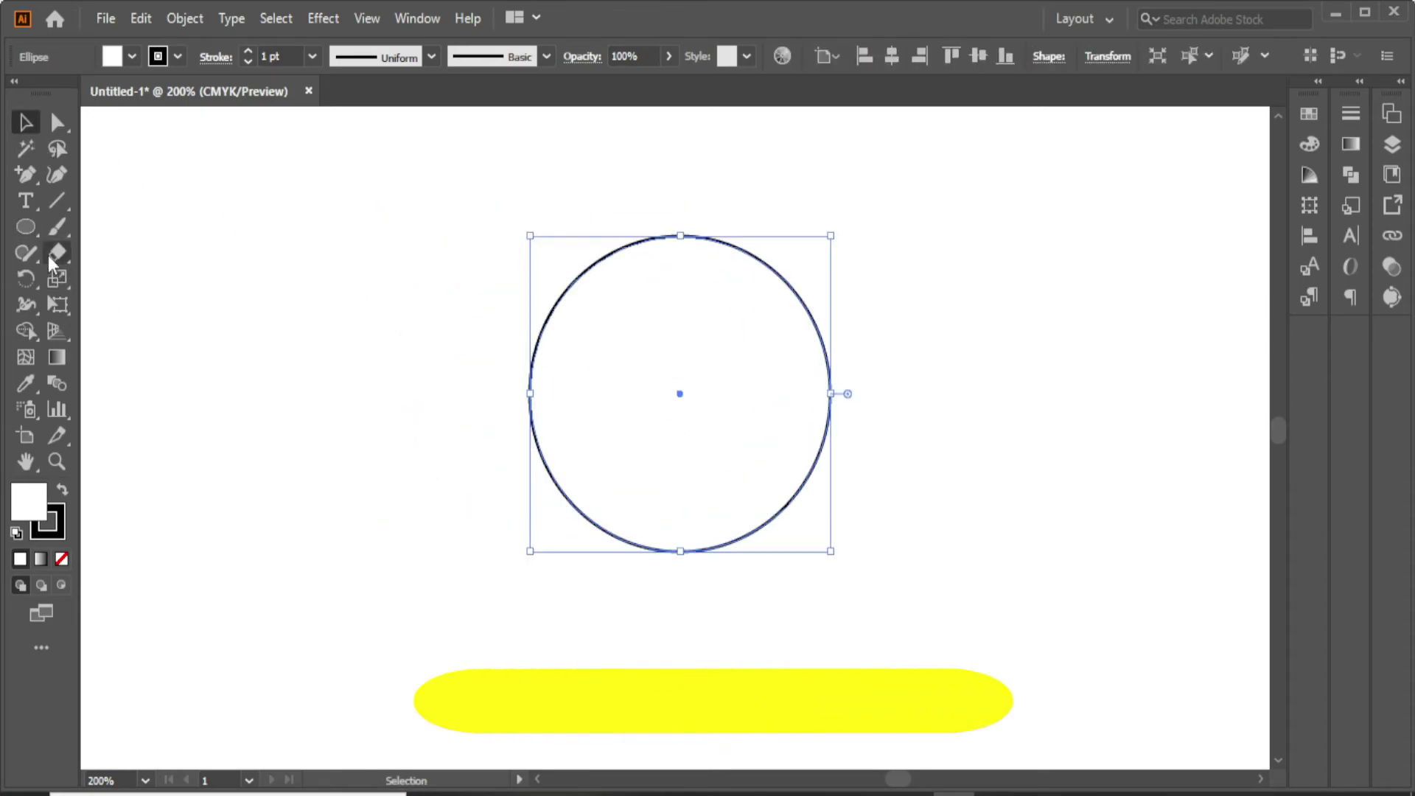
# Convert the circle's left and right anchor points to corners with the Anchor Point tool.
pyautogui.moveTo(26, 174); pyautogui.dragTo(89, 254)
pyautogui.click(530, 393)
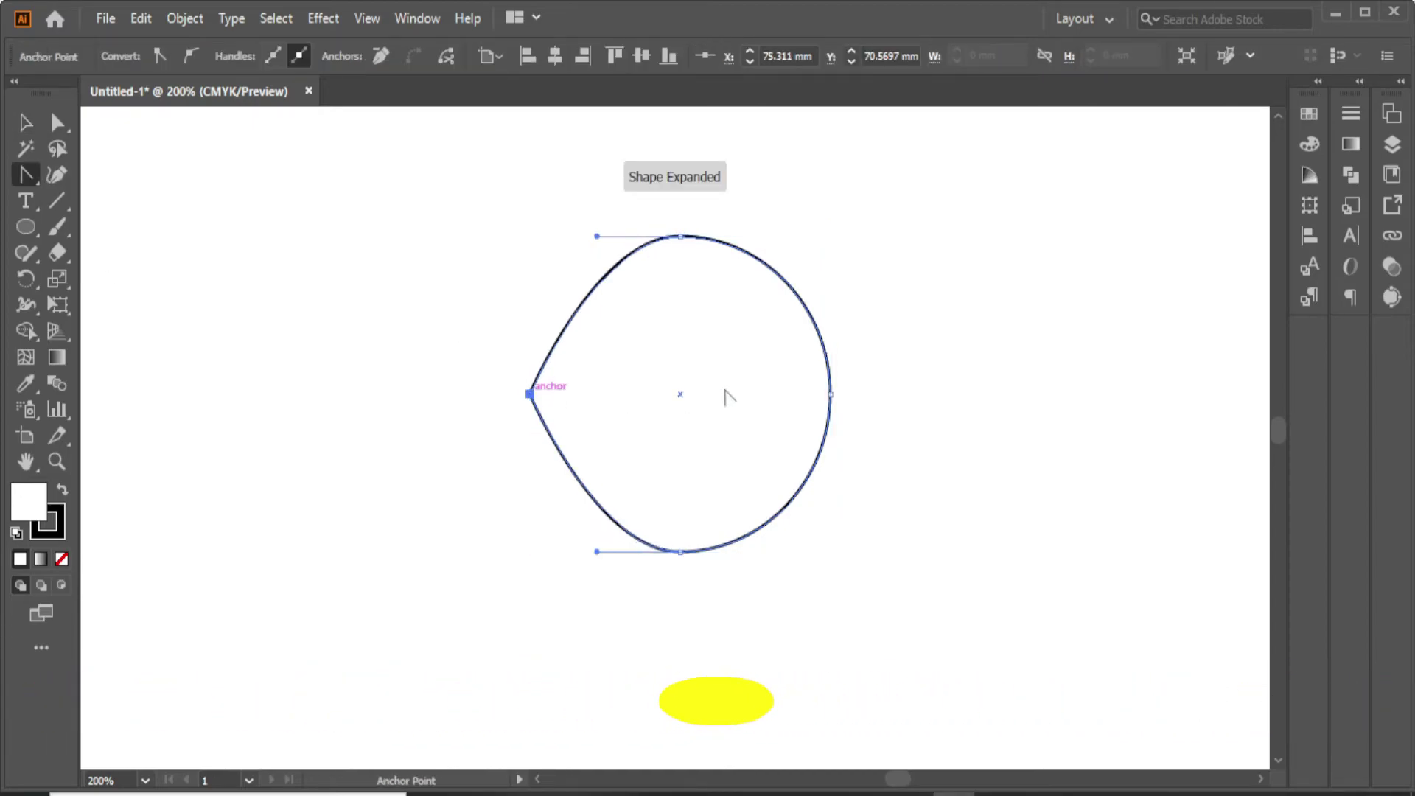
pyautogui.click(830, 394)
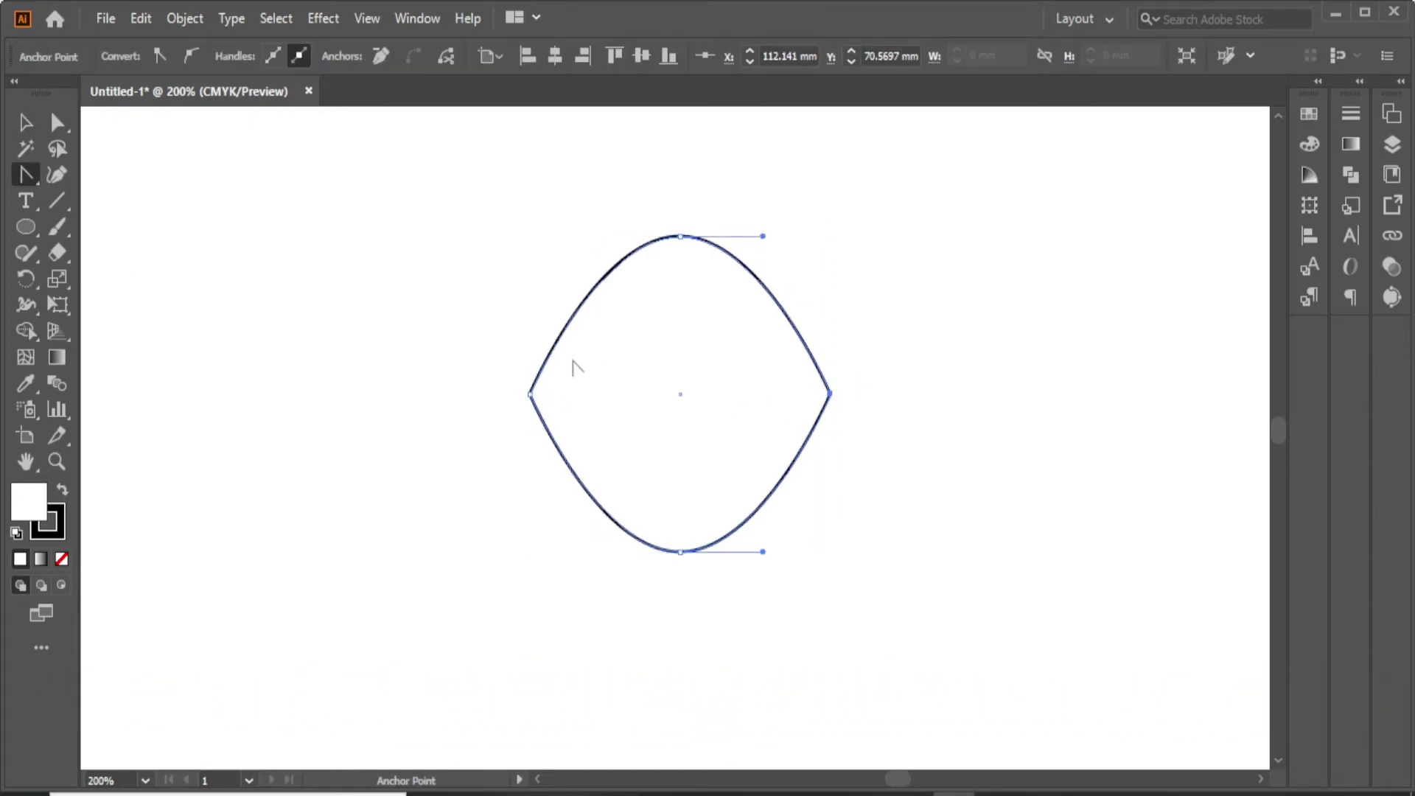
# Move the top anchor point down and the bottom one up to flatten the shape into an eye outline, and deselect.
pyautogui.click(25, 131)
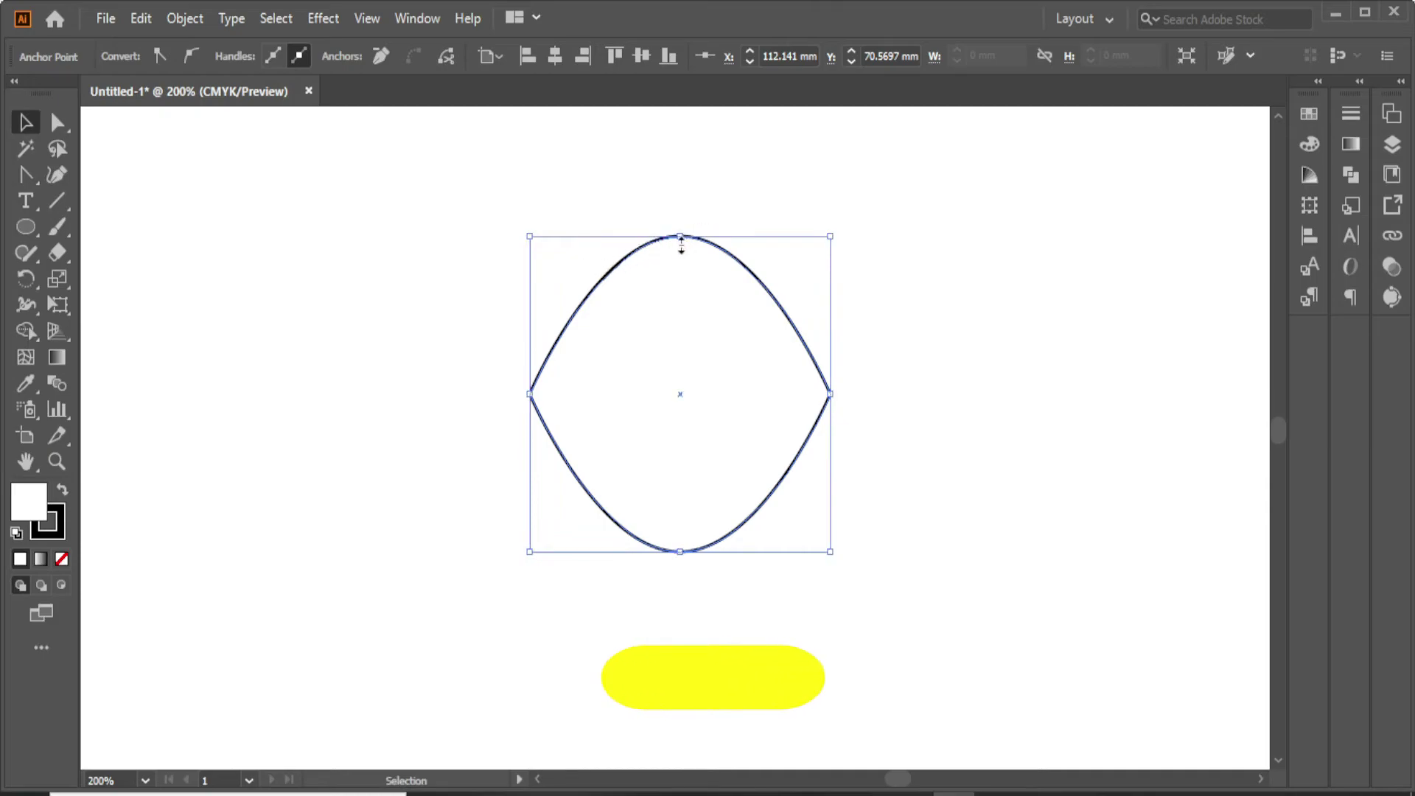
pyautogui.click(60, 124)
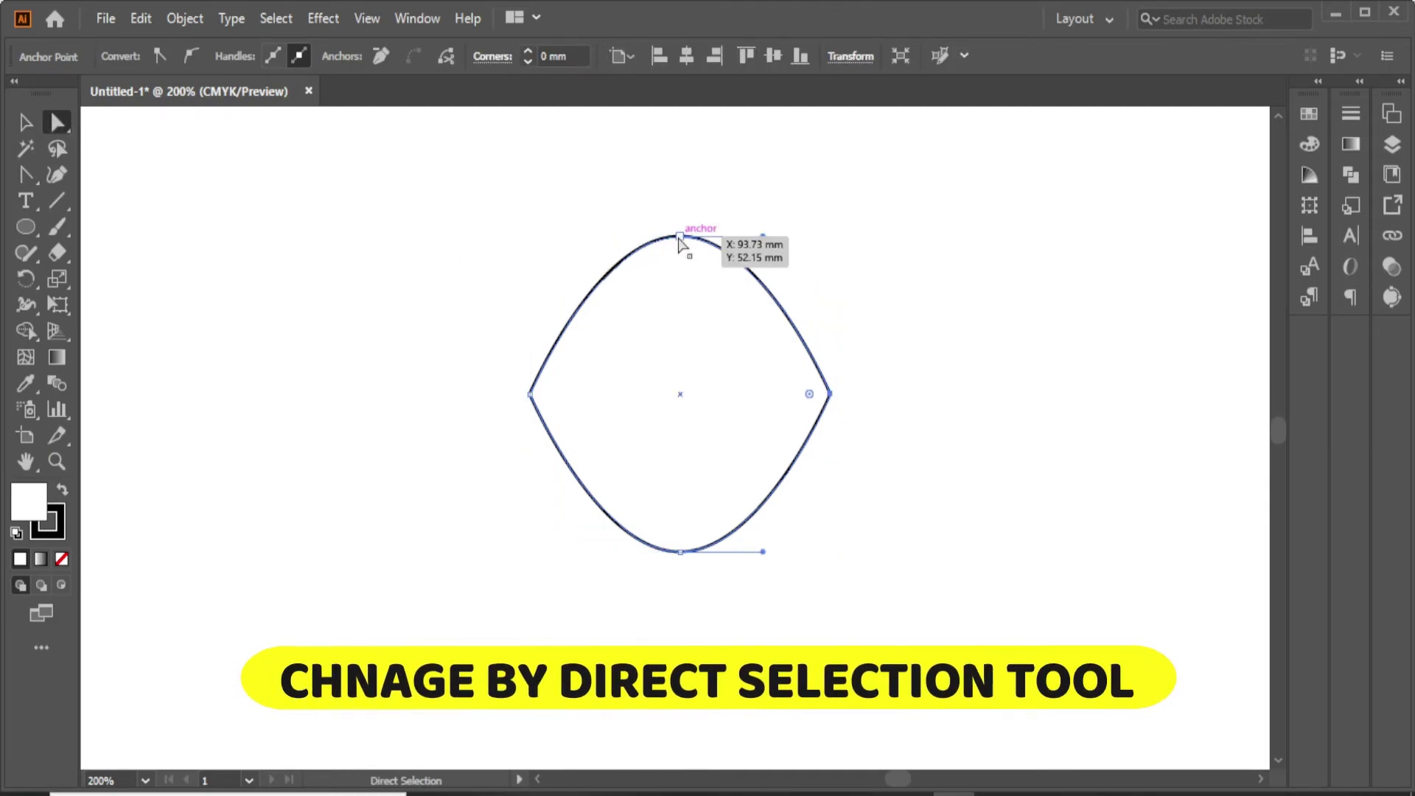
pyautogui.click(688, 226)
pyautogui.moveTo(654, 206)
pyautogui.mouseDown()
pyautogui.moveTo(722, 311)
pyautogui.moveTo(687, 230)
pyautogui.moveTo(691, 367)
pyautogui.moveTo(699, 330)
pyautogui.mouseUp()
pyautogui.moveTo(612, 529); pyautogui.dragTo(611, 528)
pyautogui.moveTo(683, 554); pyautogui.dragTo(676, 427)
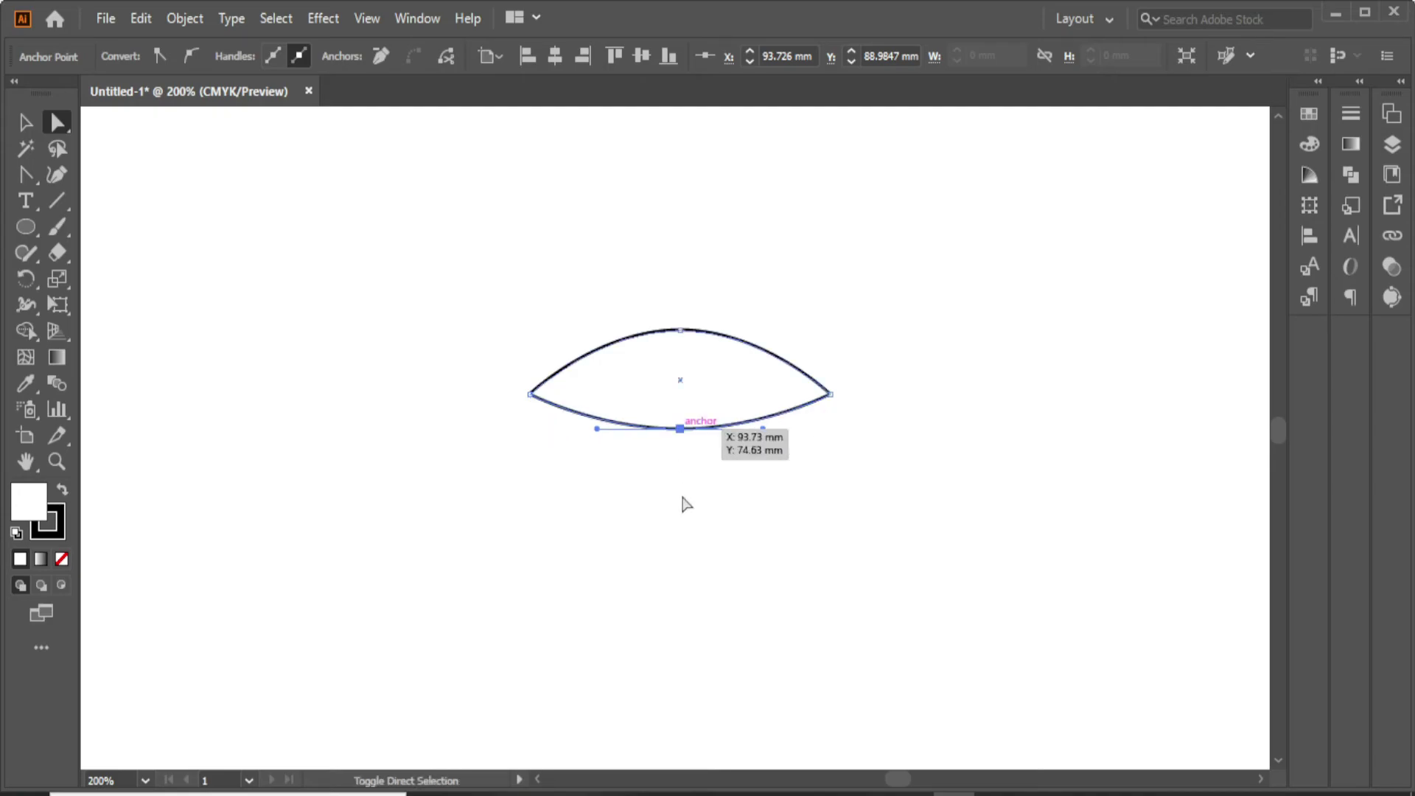
pyautogui.click(676, 570)
# Draw a small circle inside the eye outline as the iris, spanning nearly its full height.
pyautogui.click(25, 227)
pyautogui.click(94, 274)
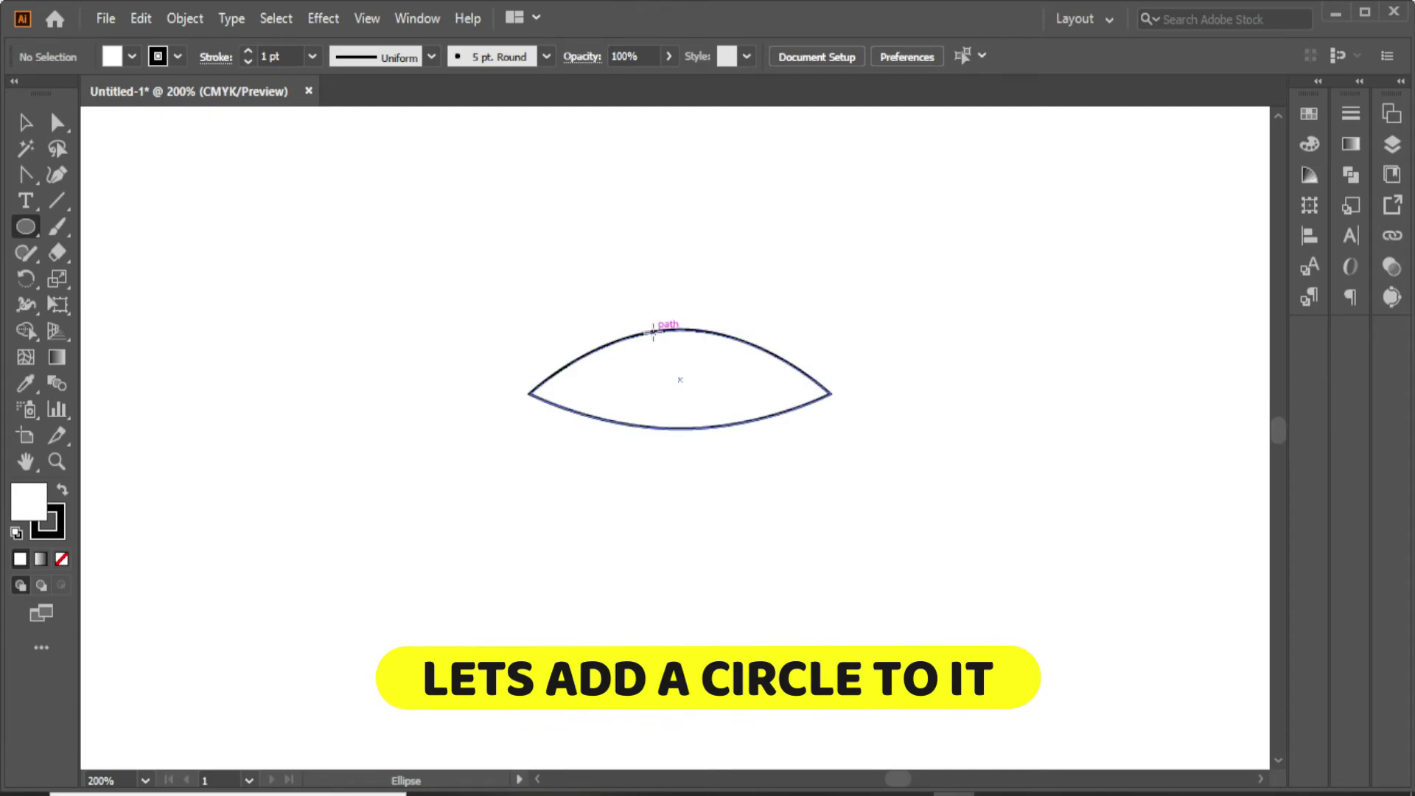
pyautogui.moveTo(655, 334); pyautogui.dragTo(664, 385)
pyautogui.press('v')
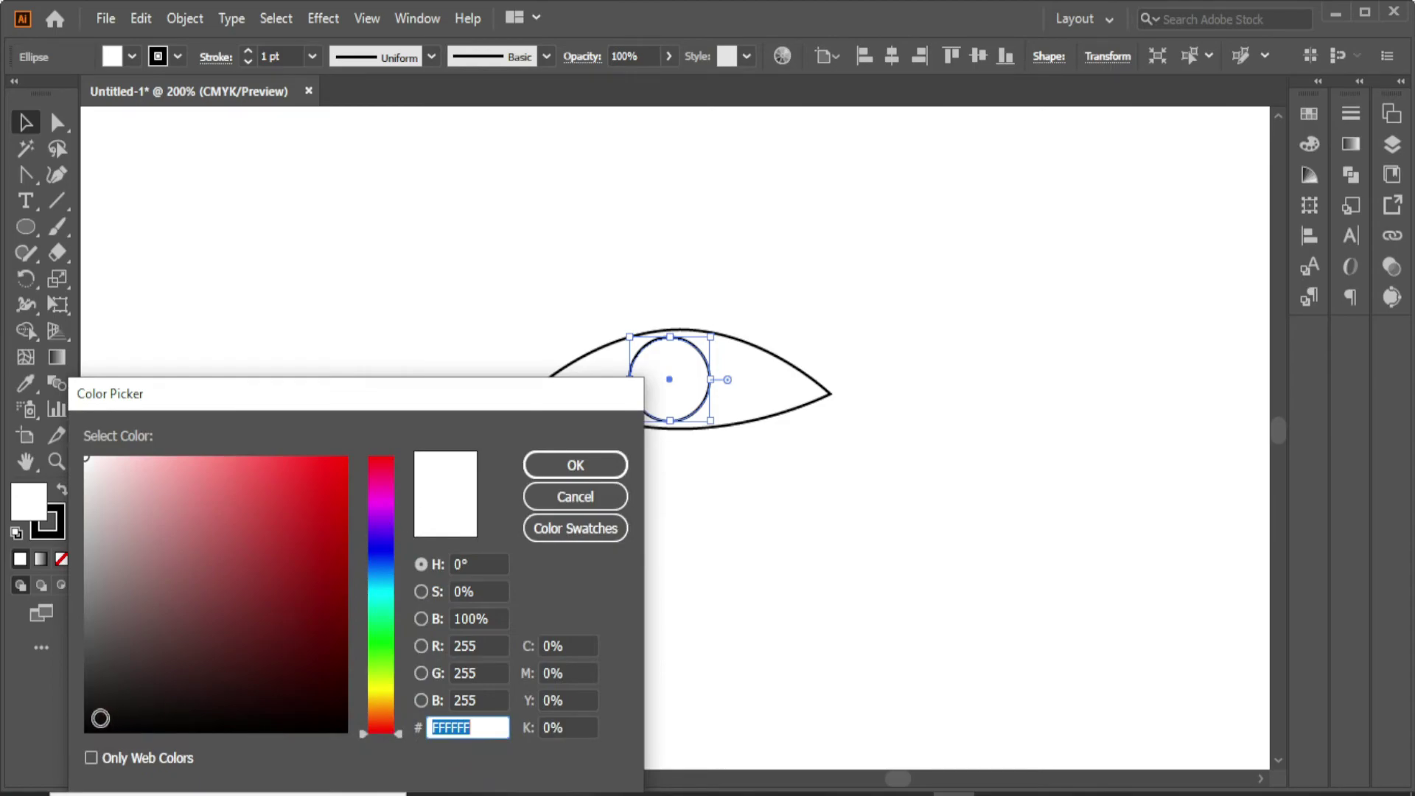
# Fill the iris circle with black (000000) and copy it.
pyautogui.write('000000')
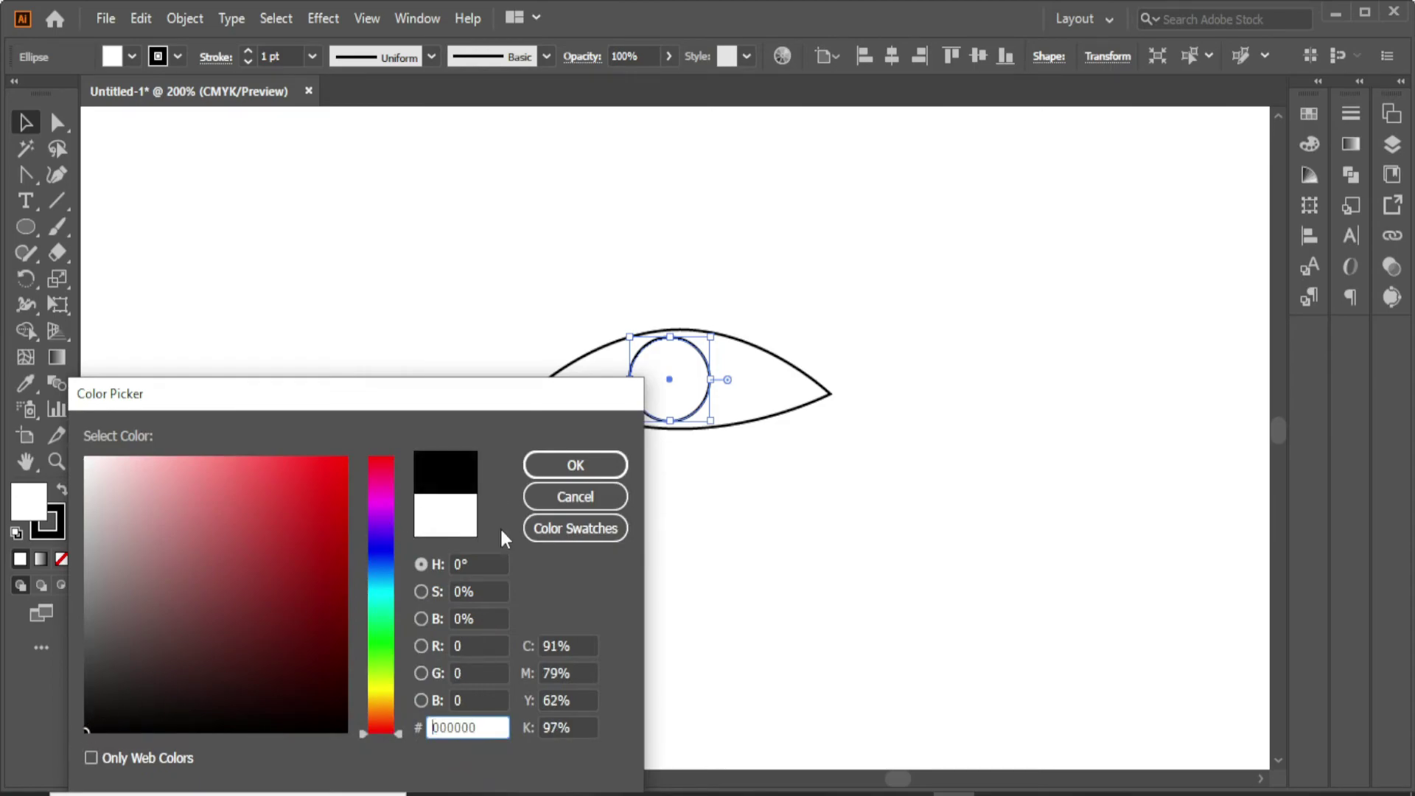
pyautogui.click(551, 464)
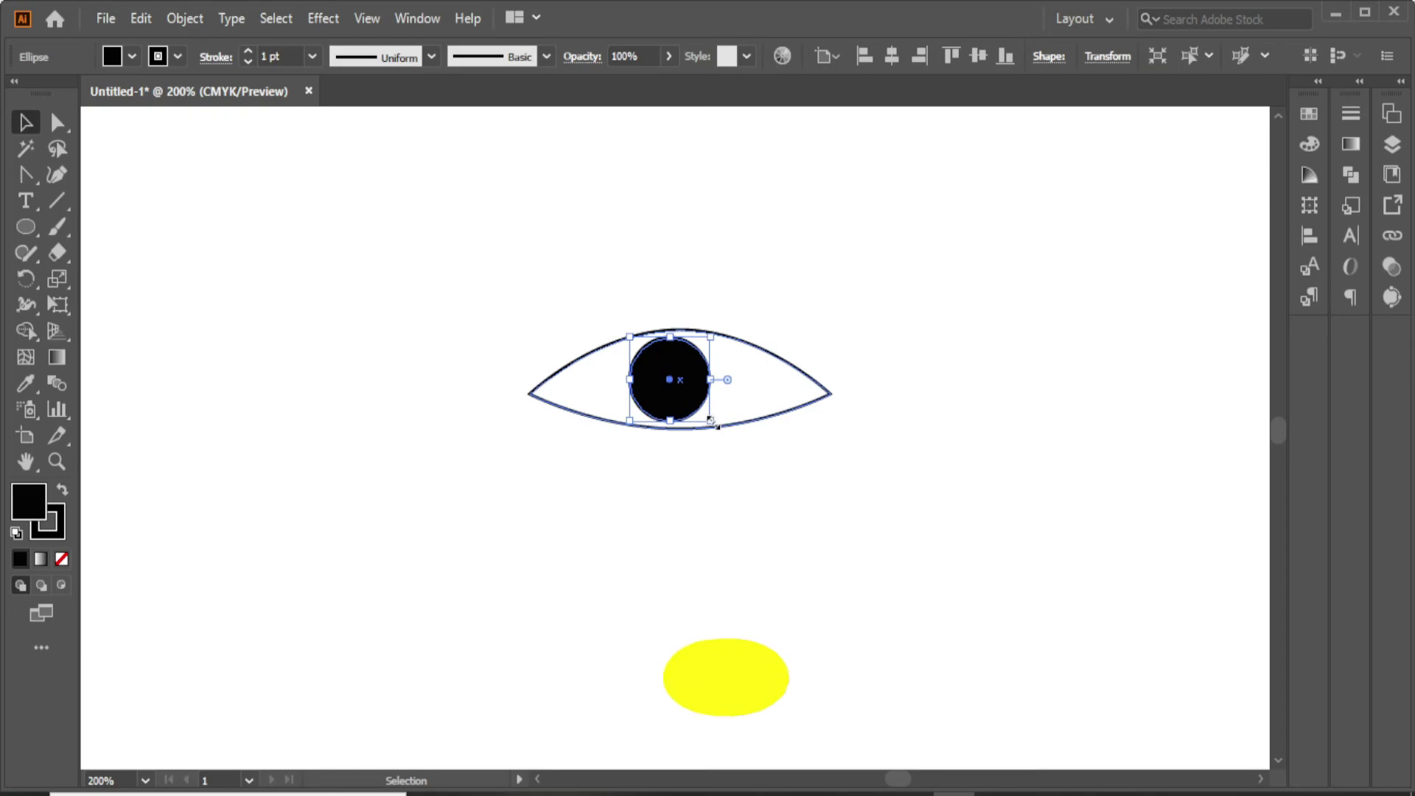
pyautogui.click(147, 16)
pyautogui.click(183, 127)
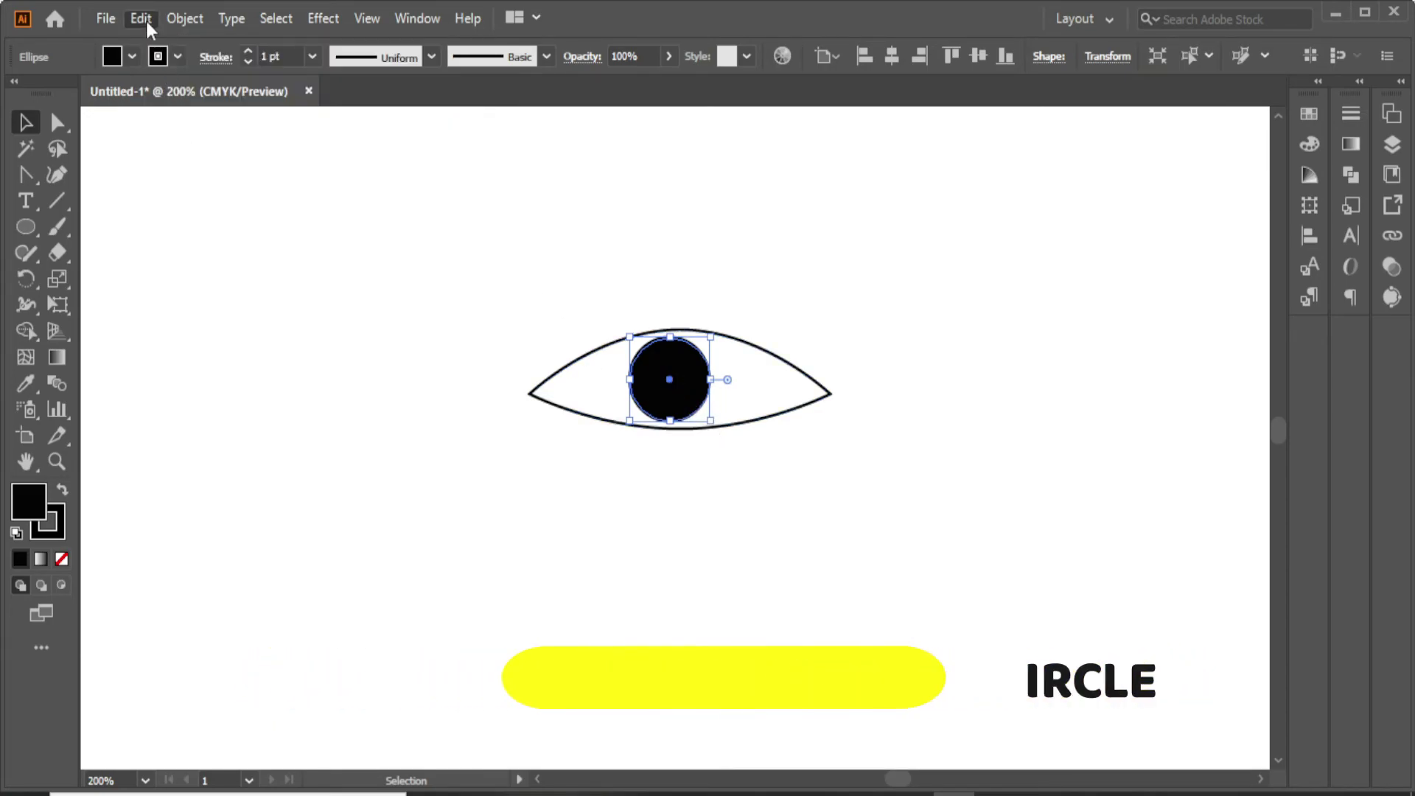
# Paste the copied iris in place and shrink it about its centre to roughly a third of the iris's width.
pyautogui.hotkey('ctrl', 'shift', 'v')
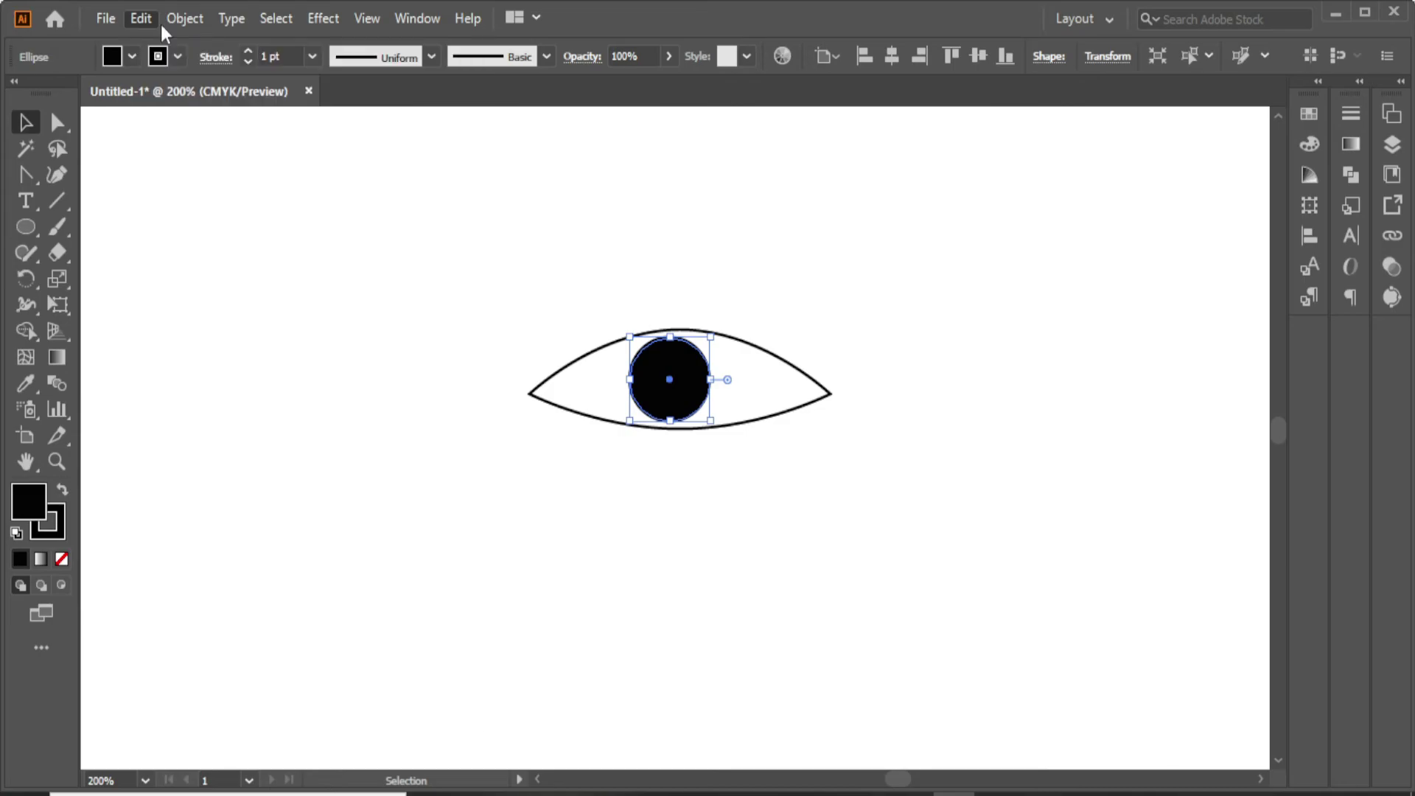
pyautogui.click(141, 18)
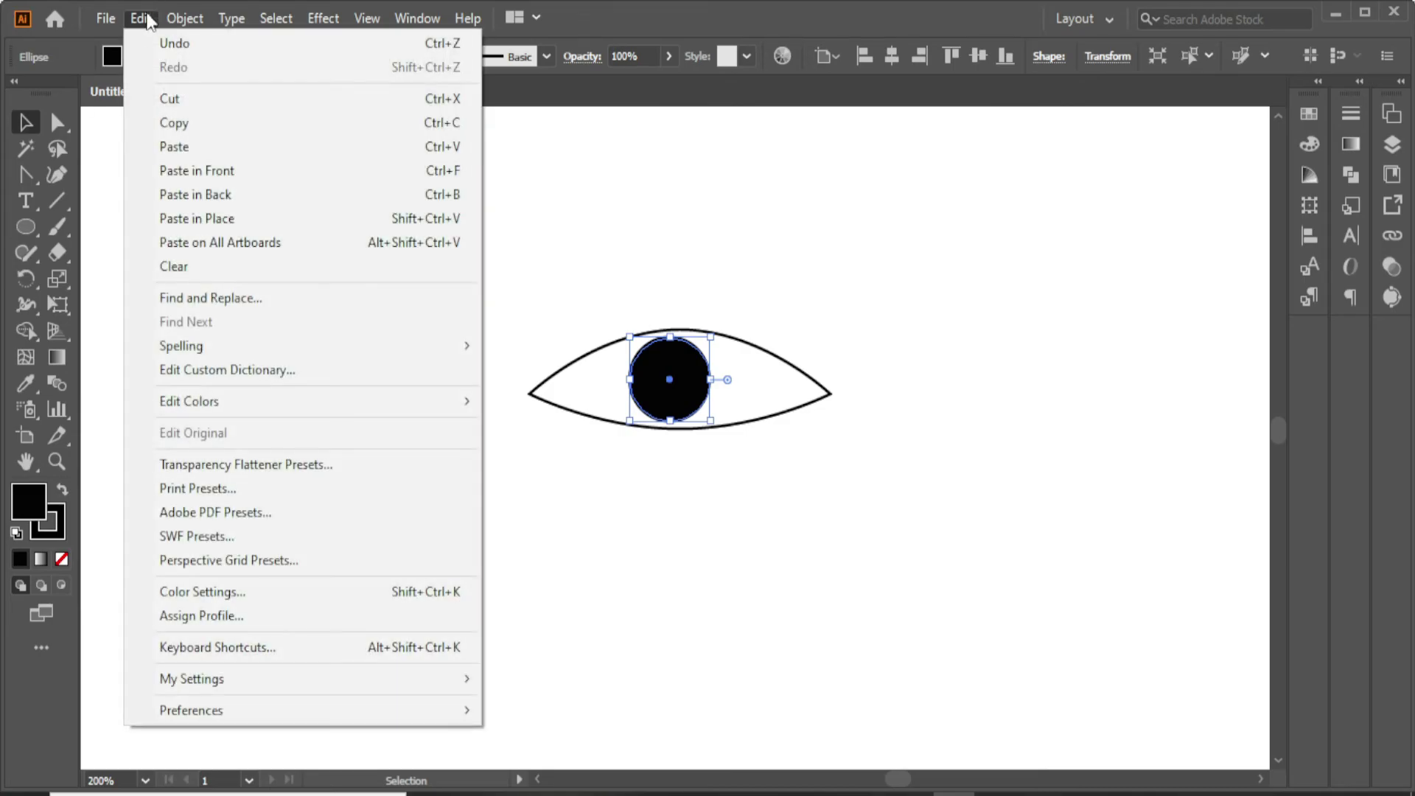
pyautogui.click(204, 221)
pyautogui.moveTo(709, 420); pyautogui.dragTo(688, 392)
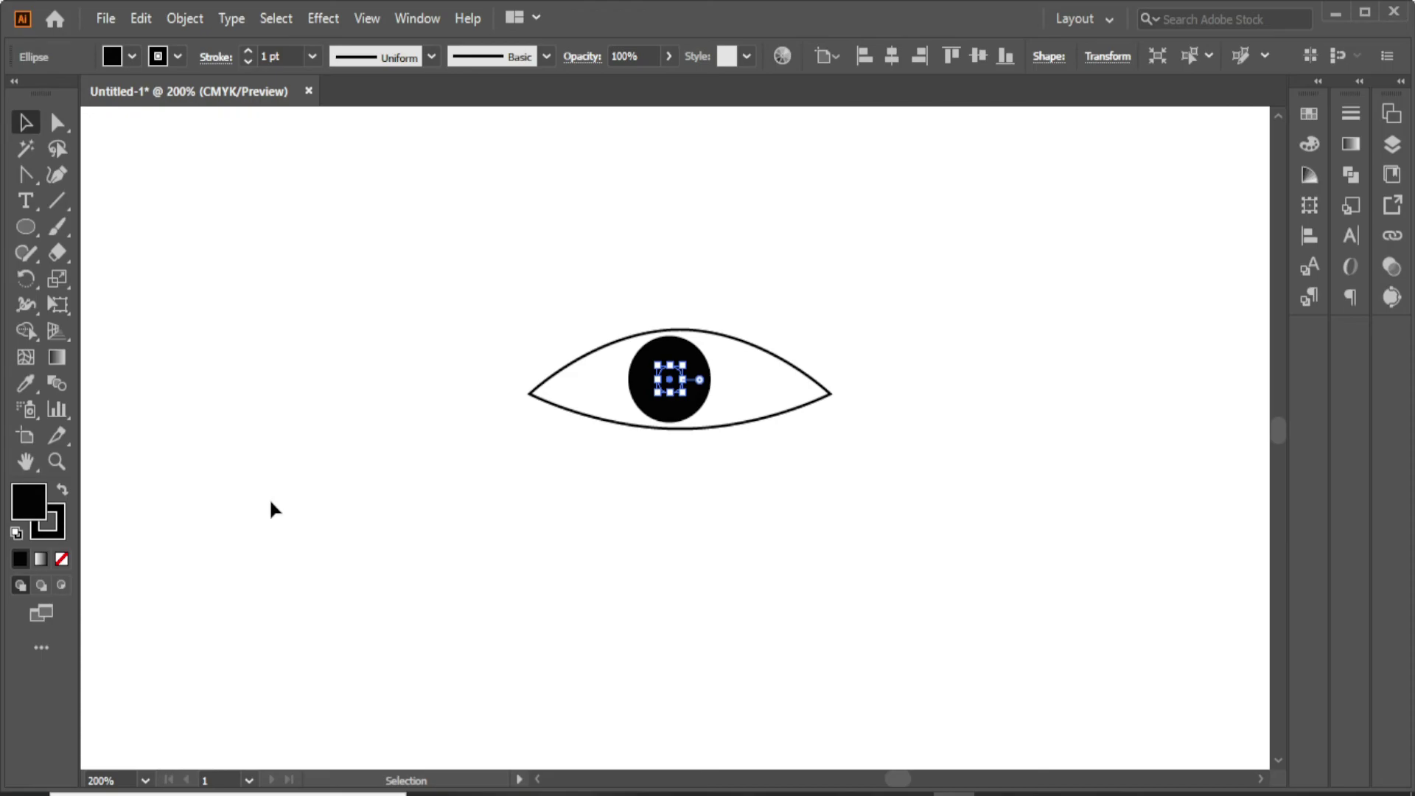
# Fill the small inner circle with white (FFFFFF), move it to the iris's upper right as a highlight, and deselect.
pyautogui.doubleClick(42, 501)
pyautogui.moveTo(100, 461); pyautogui.dragTo(74, 451)
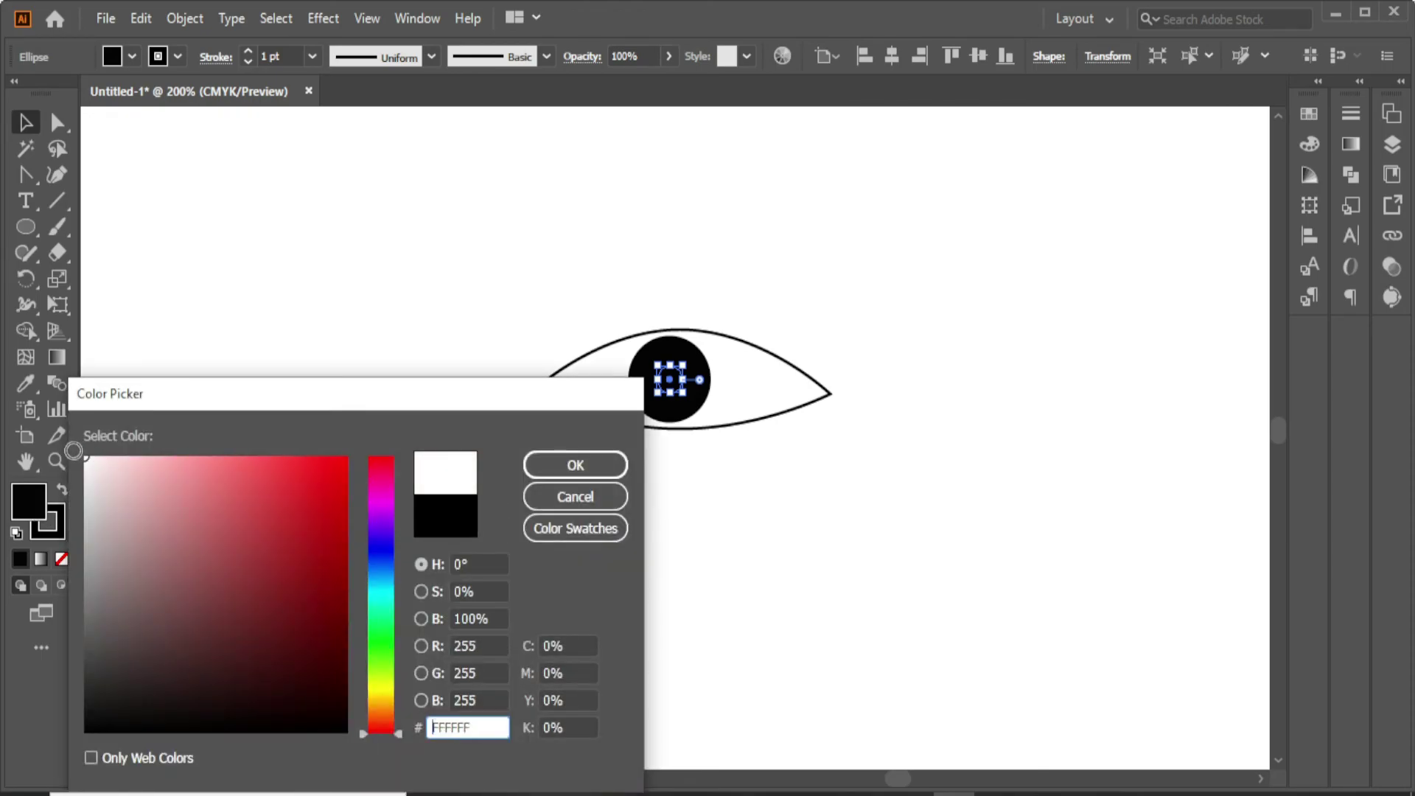
pyautogui.click(549, 465)
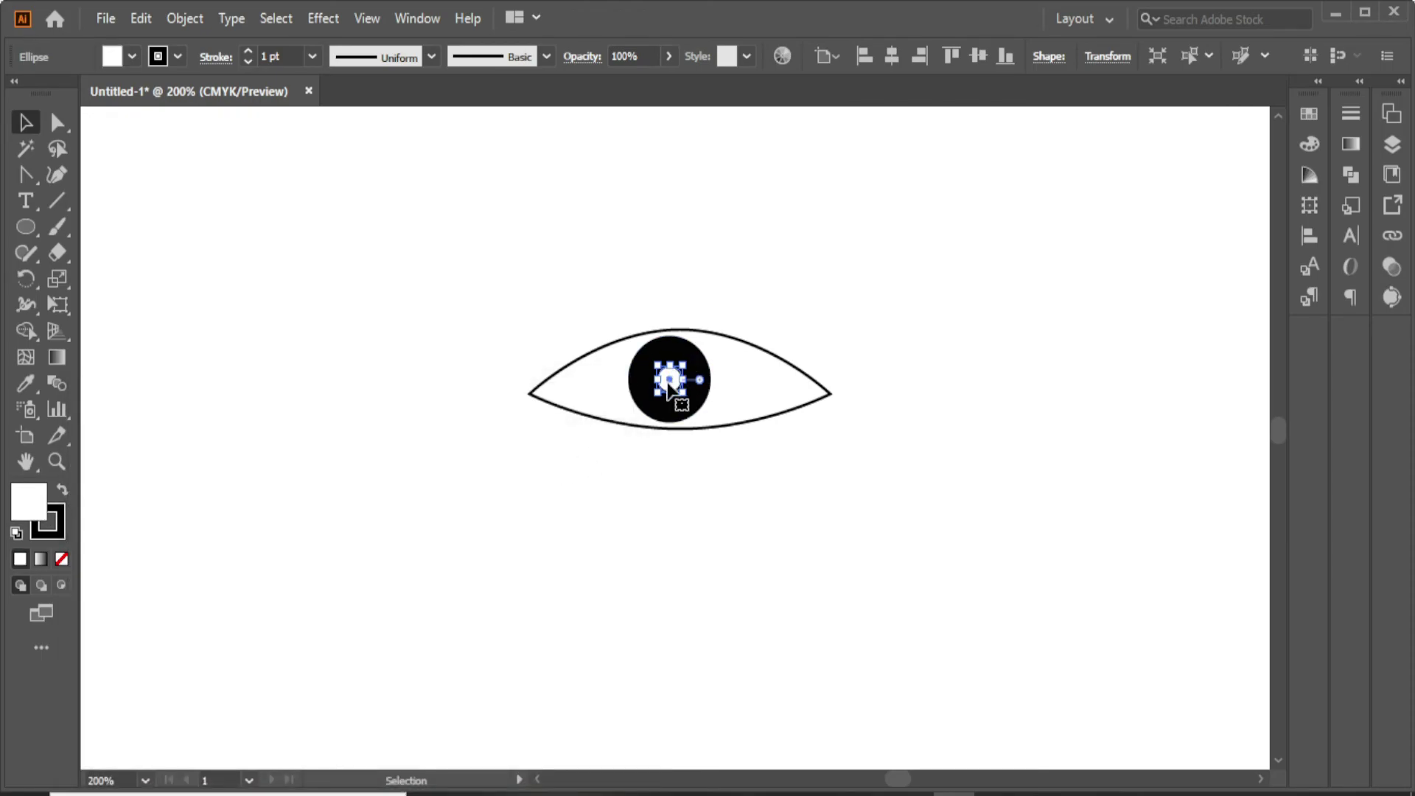
pyautogui.moveTo(674, 385)
pyautogui.mouseDown()
pyautogui.moveTo(679, 361)
pyautogui.moveTo(689, 372)
pyautogui.mouseUp()
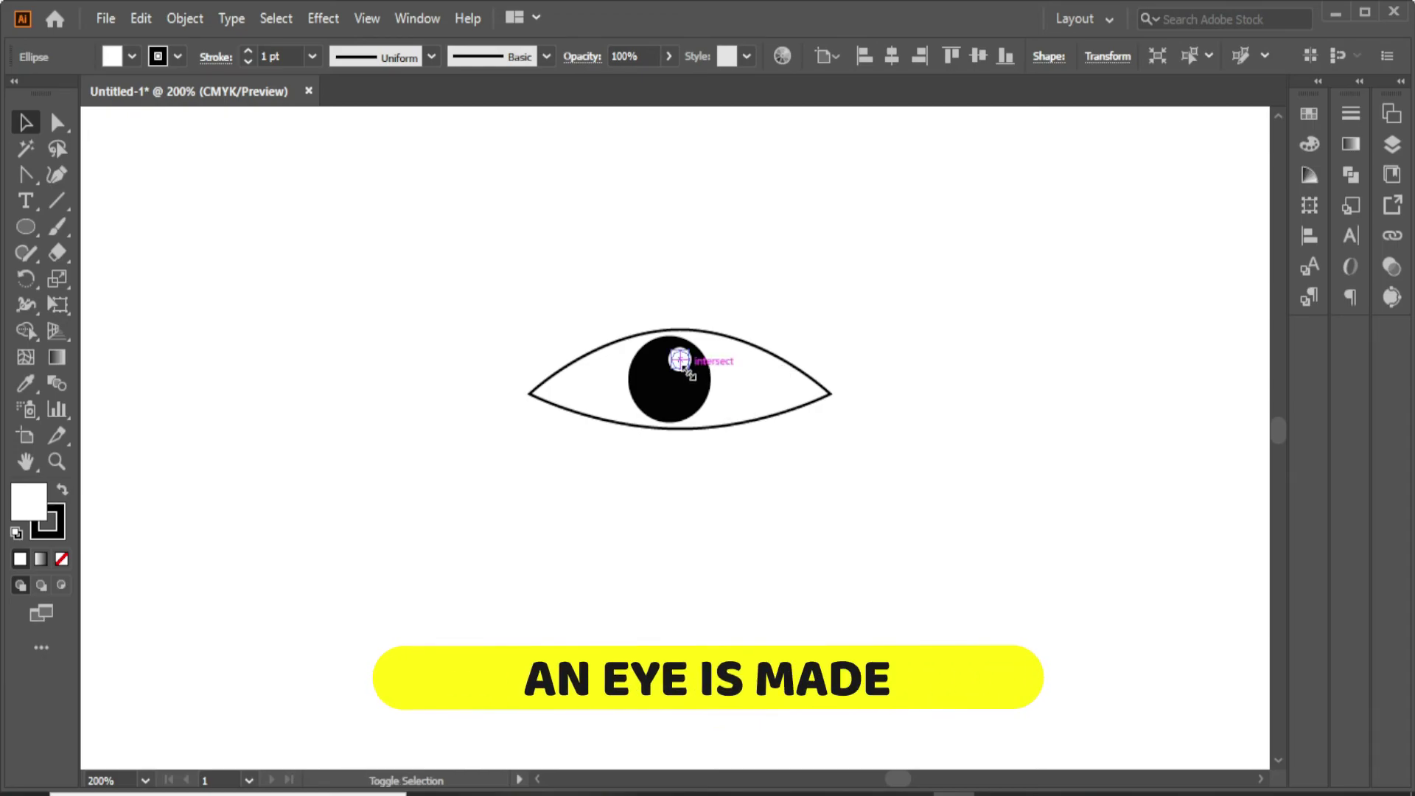
pyautogui.click(266, 277)
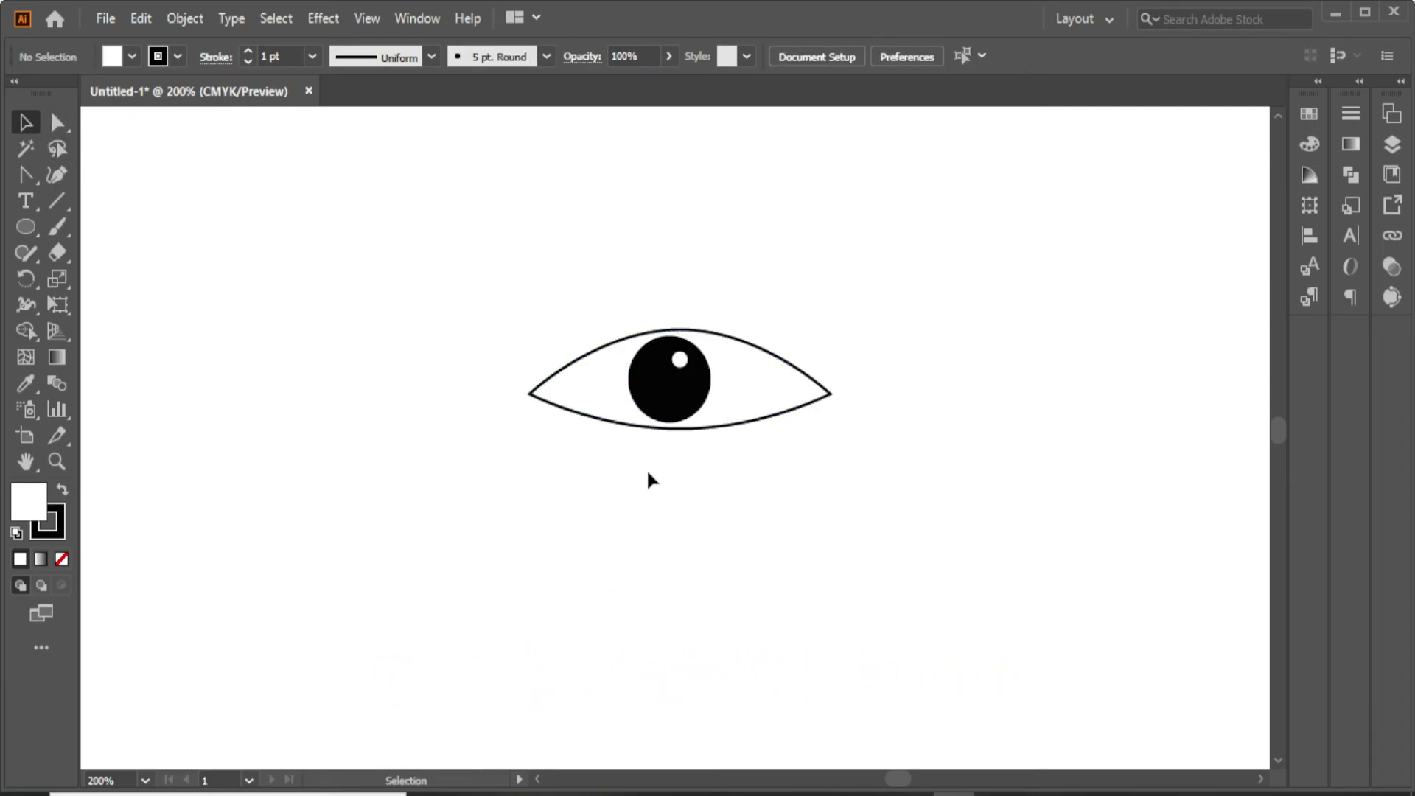
# Select the whole eye and duplicate it horizontally to its left to make a pair of eyes, and deselect.
pyautogui.moveTo(779, 488); pyautogui.dragTo(779, 487)
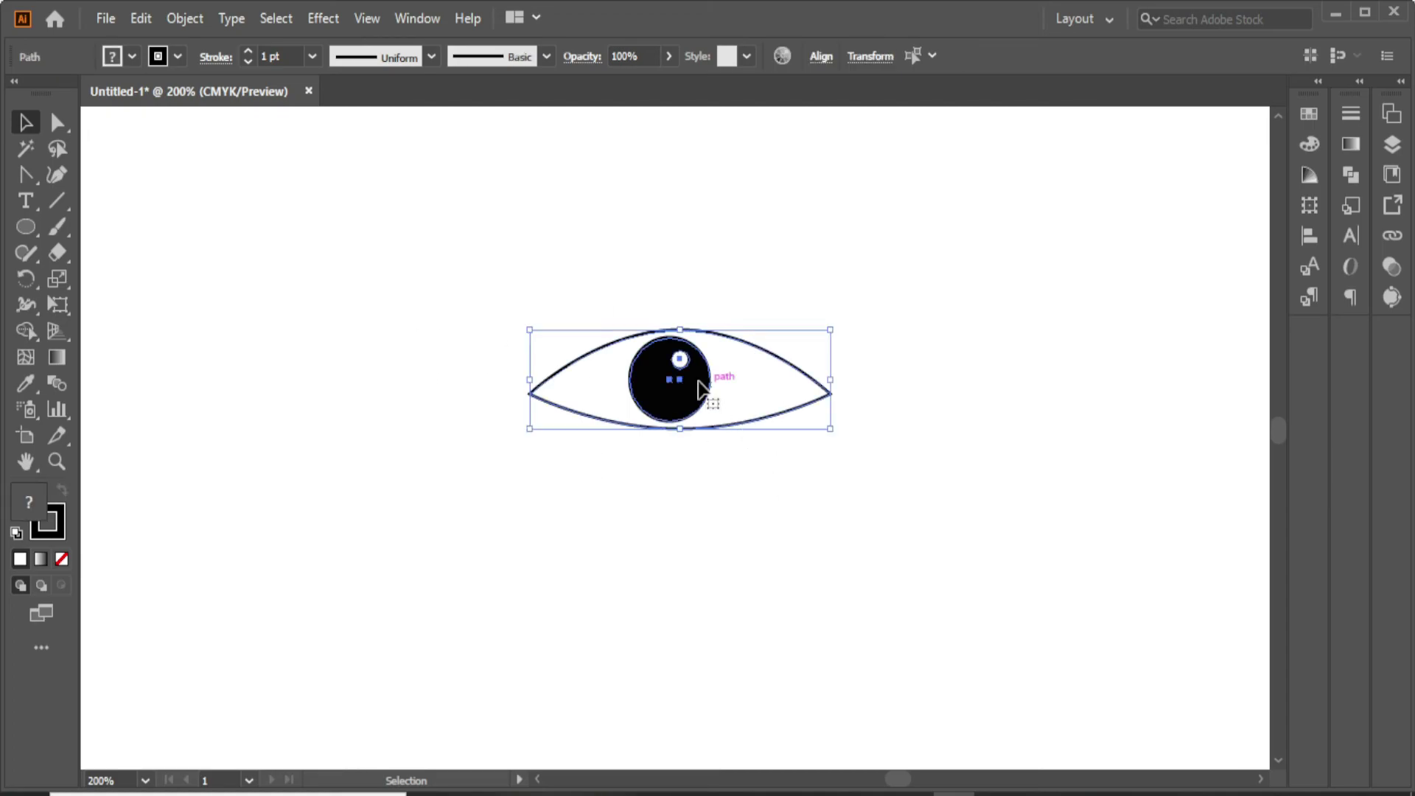
pyautogui.moveTo(694, 389); pyautogui.dragTo(273, 400)
pyautogui.click(408, 464)
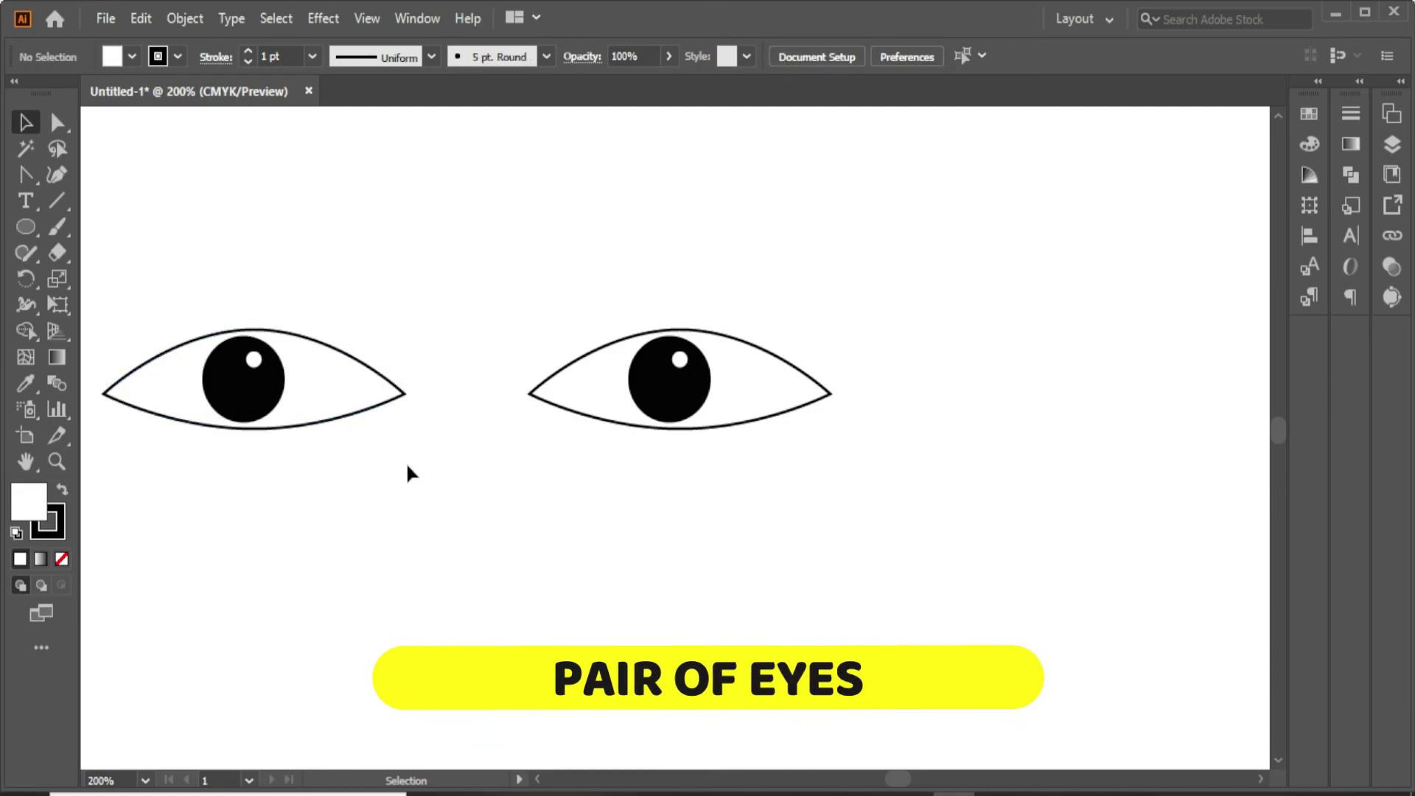
# Select both eyes together, move them to the right toward the middle of the canvas, and deselect.
pyautogui.moveTo(245, 272); pyautogui.dragTo(735, 577)
pyautogui.moveTo(656, 400); pyautogui.dragTo(795, 398)
pyautogui.click(764, 703)
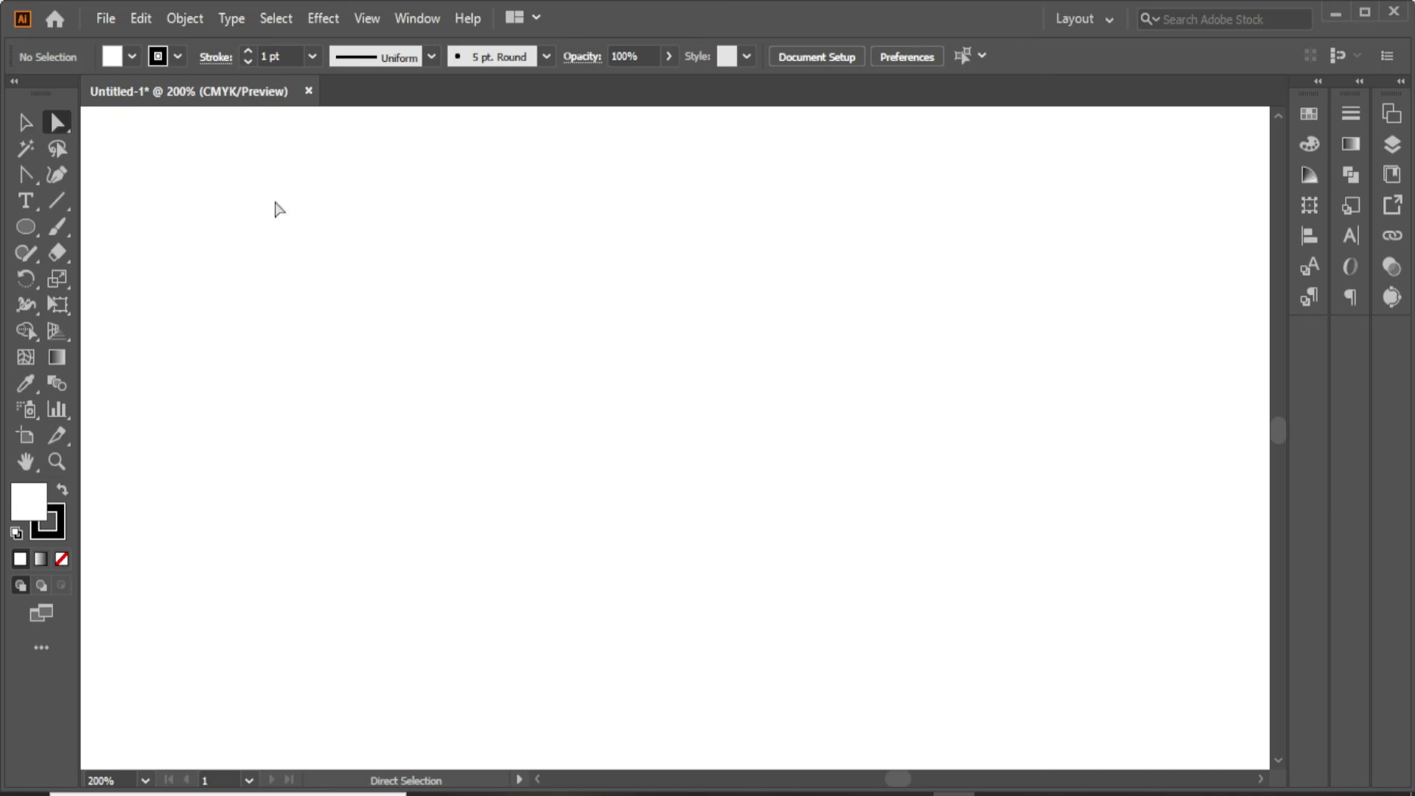
# Draw a circle on the empty canvas with the Ellipse tool and move it slightly down and to the right.
pyautogui.click(26, 227)
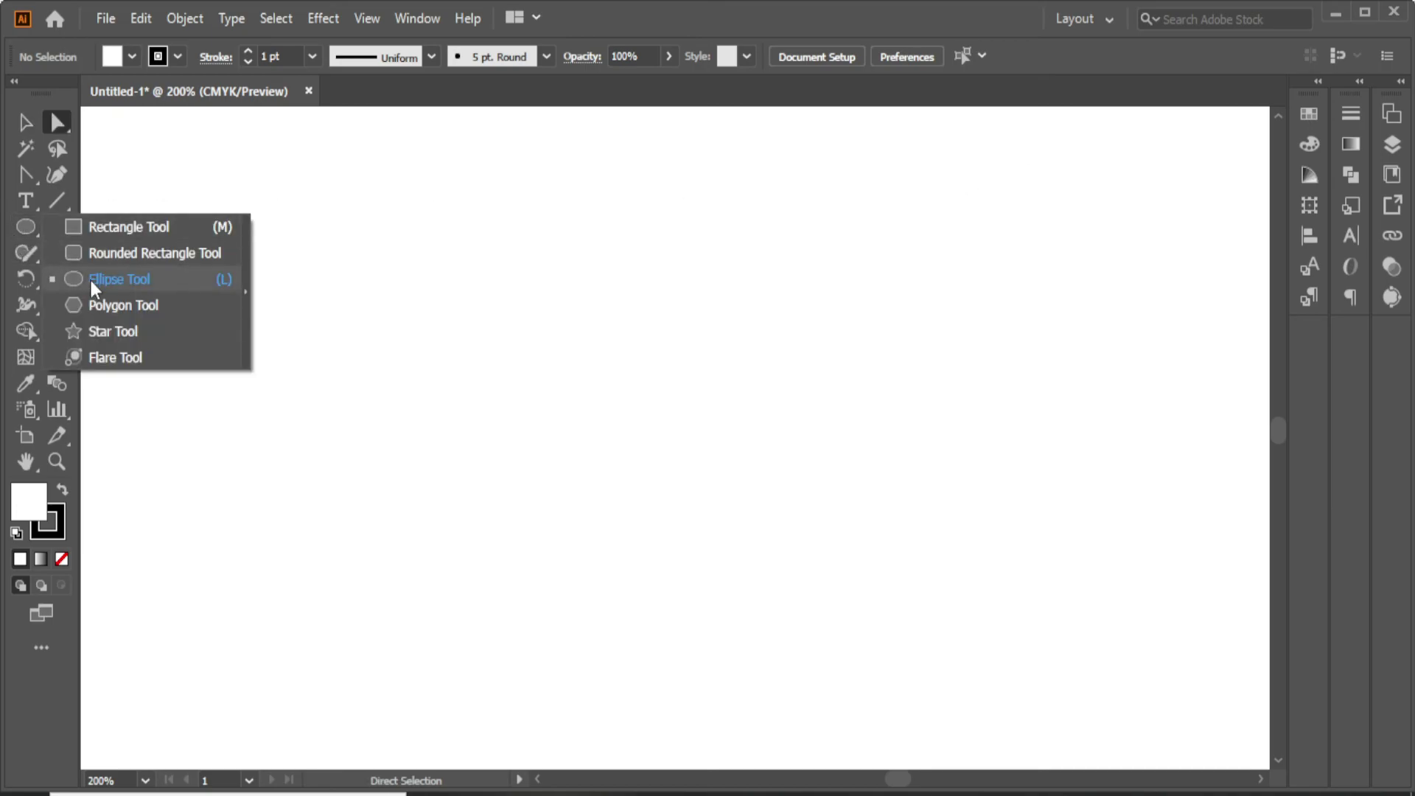
pyautogui.click(91, 280)
pyautogui.moveTo(433, 248); pyautogui.dragTo(529, 347)
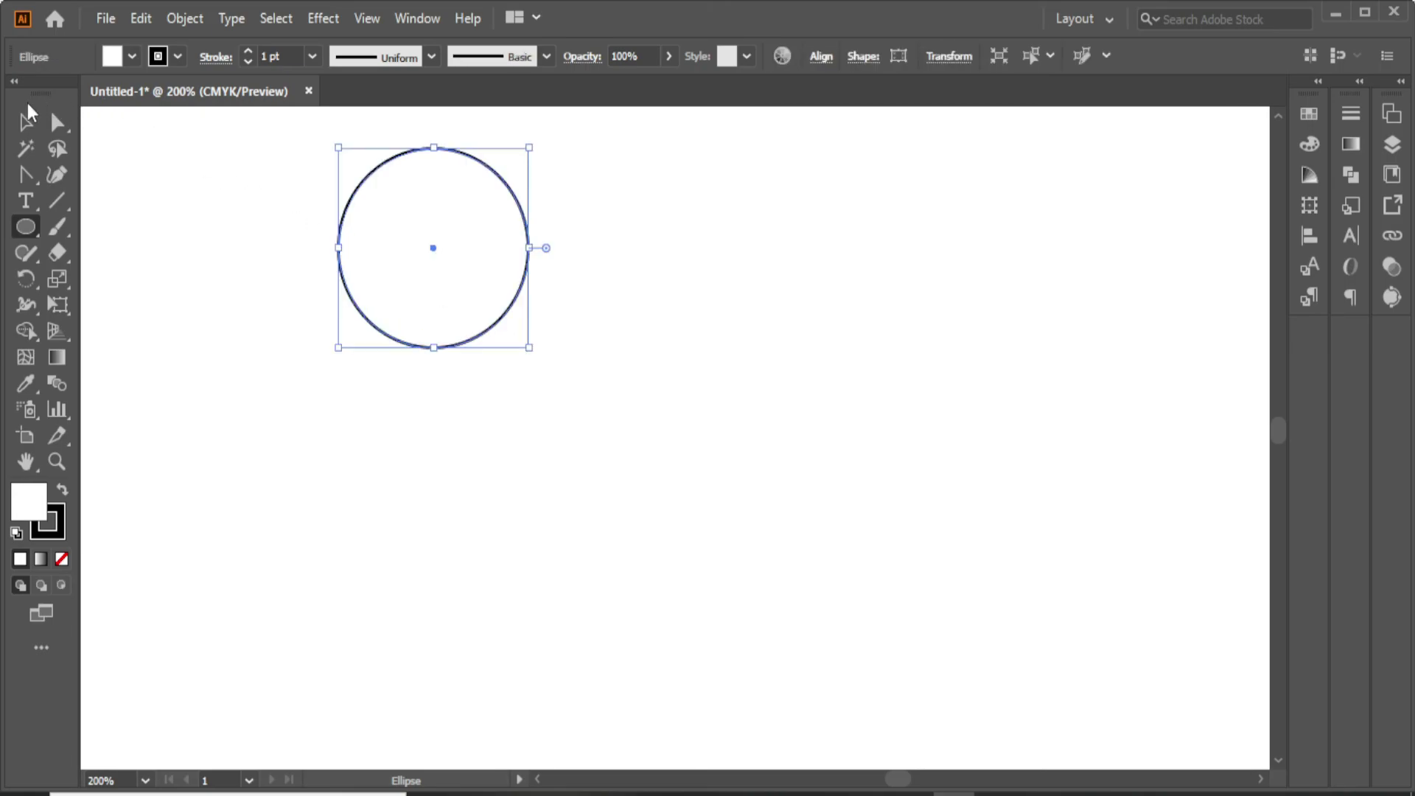
pyautogui.click(28, 118)
pyautogui.moveTo(432, 192); pyautogui.dragTo(553, 263)
# Fill the circle with red (F90B0B) and duplicate it into a cluster of four overlapping circles.
pyautogui.doubleClick(31, 509)
pyautogui.write('F90B0B')
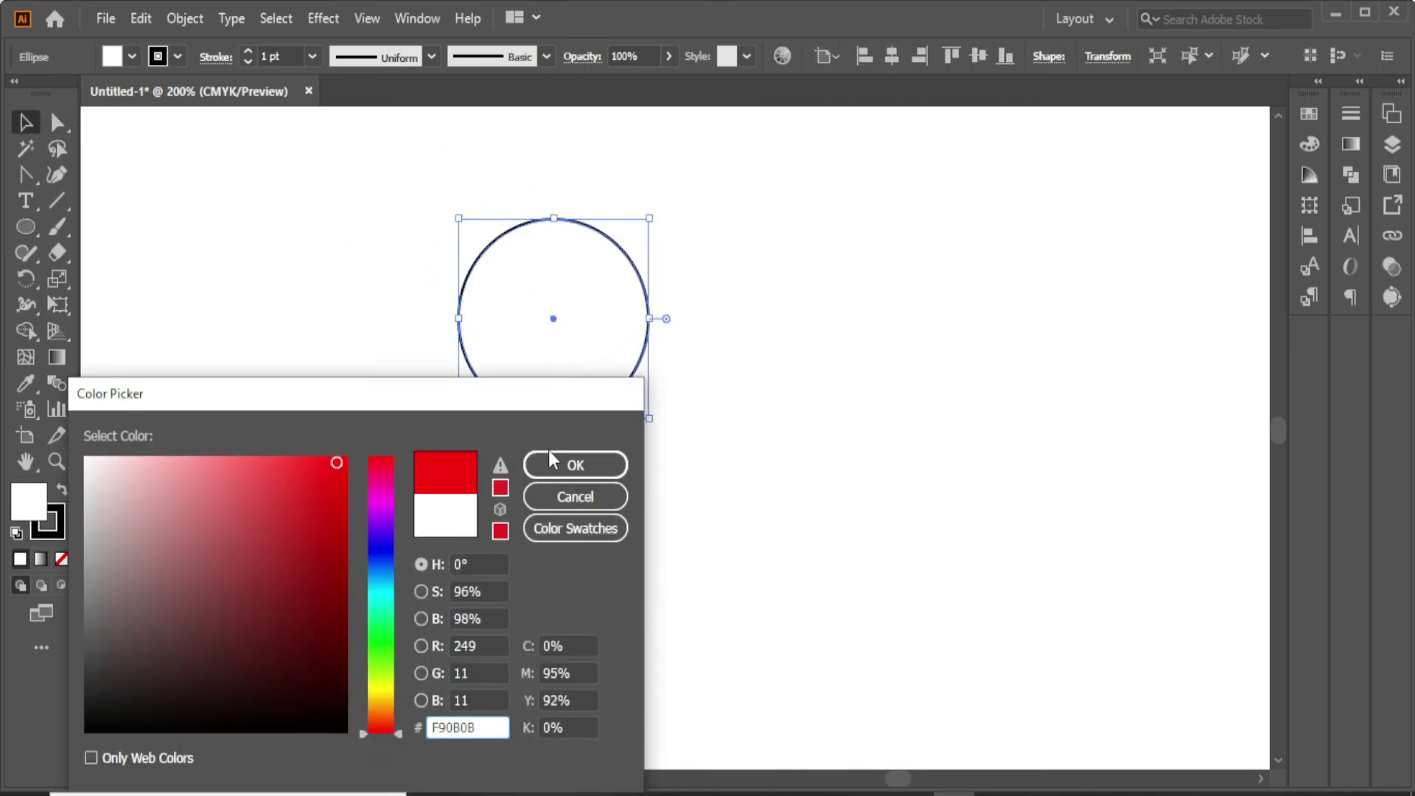
pyautogui.click(574, 464)
pyautogui.click(57, 121)
pyautogui.moveTo(558, 302); pyautogui.dragTo(644, 354)
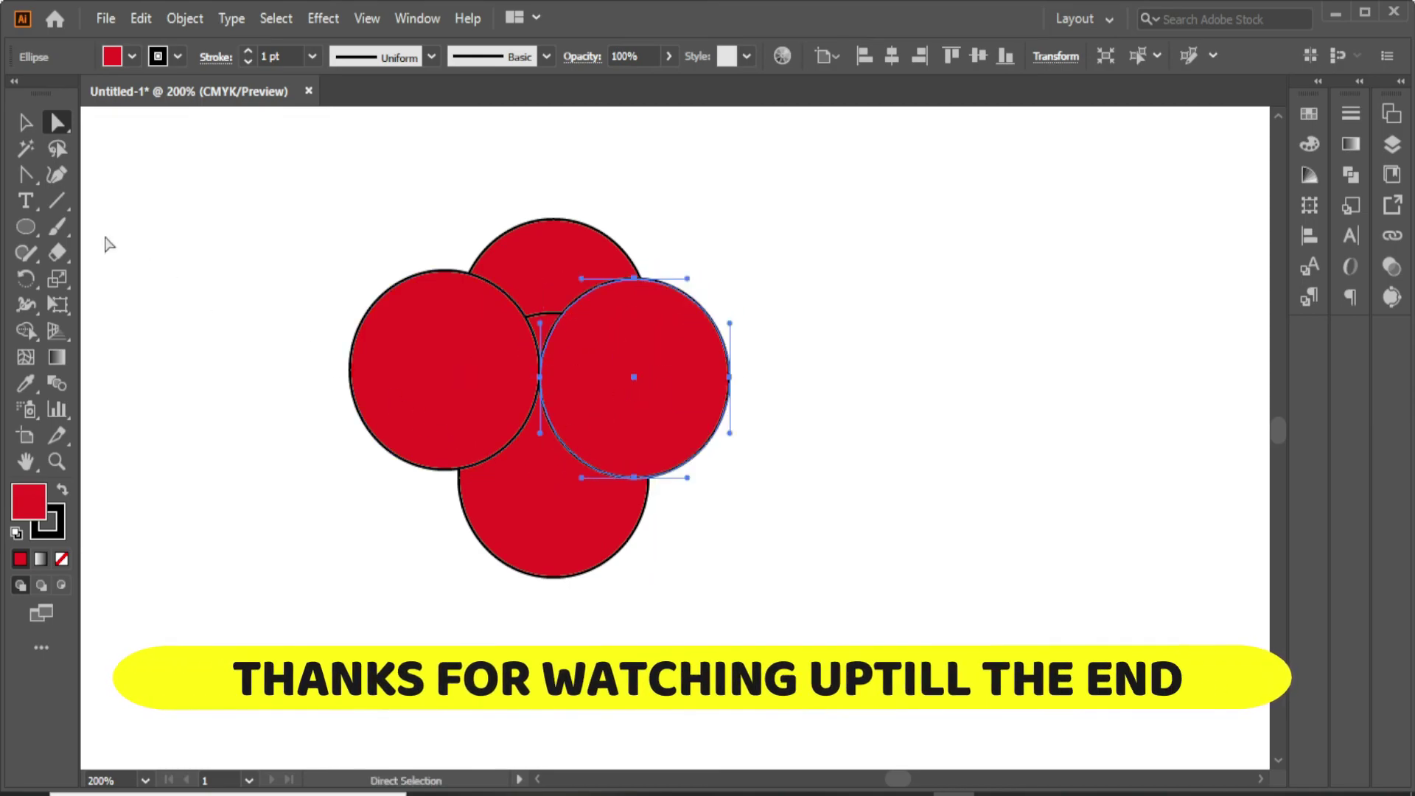